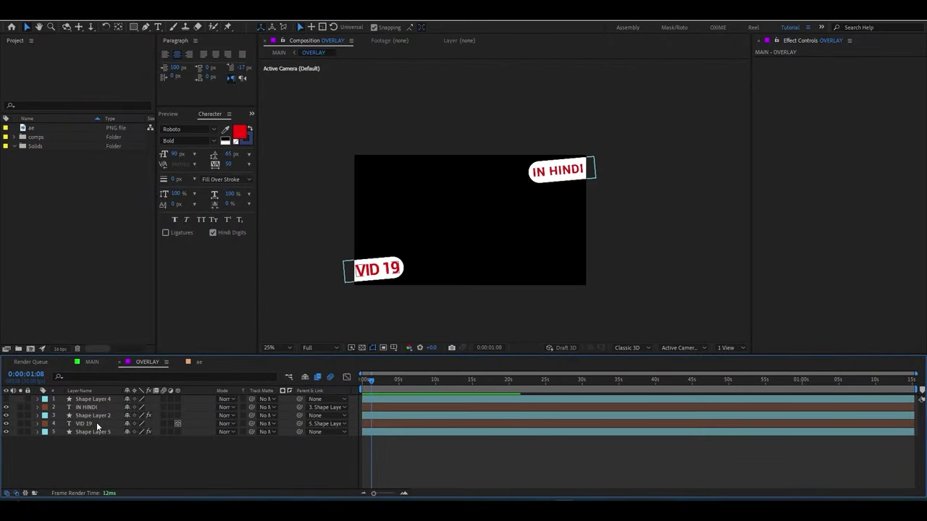
# Step: Retype the lower label so it reads VID 19
pyautogui.doubleClick(96, 422)
pyautogui.write('VID')
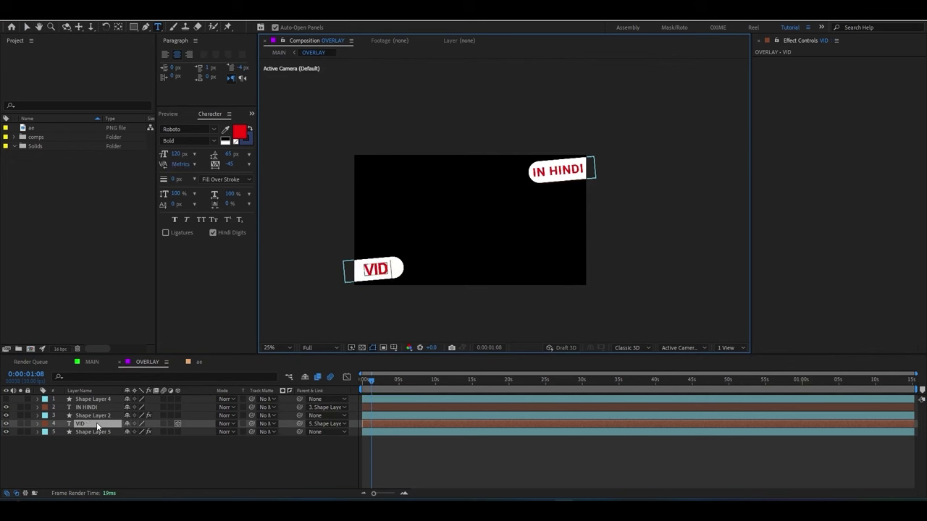
pyautogui.write(' 6')
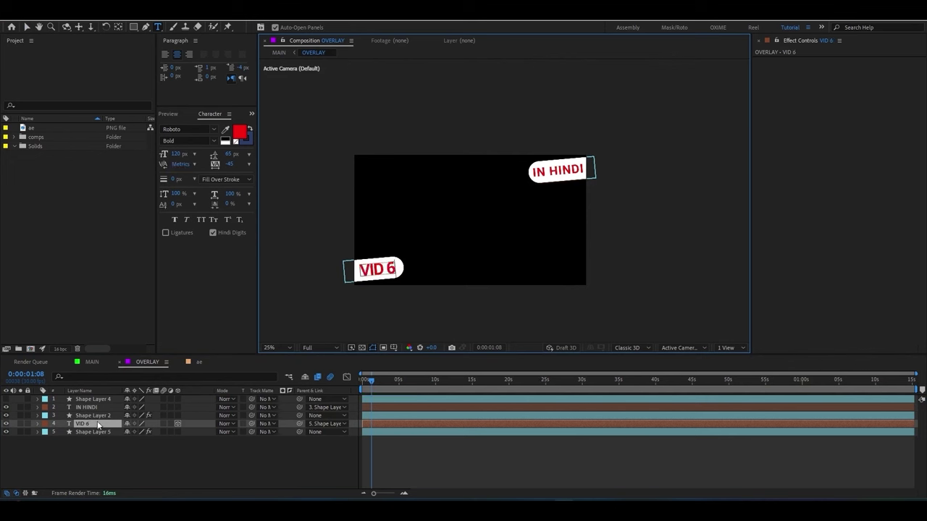
pyautogui.write('9')
pyautogui.press('BackSpace')
pyautogui.press('BackSpace')
pyautogui.write('19')
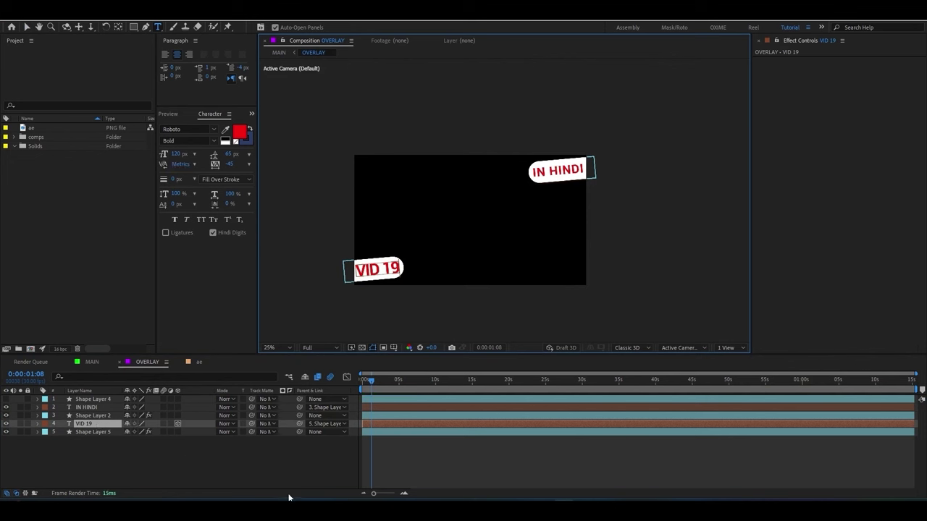
pyautogui.click(225, 475)
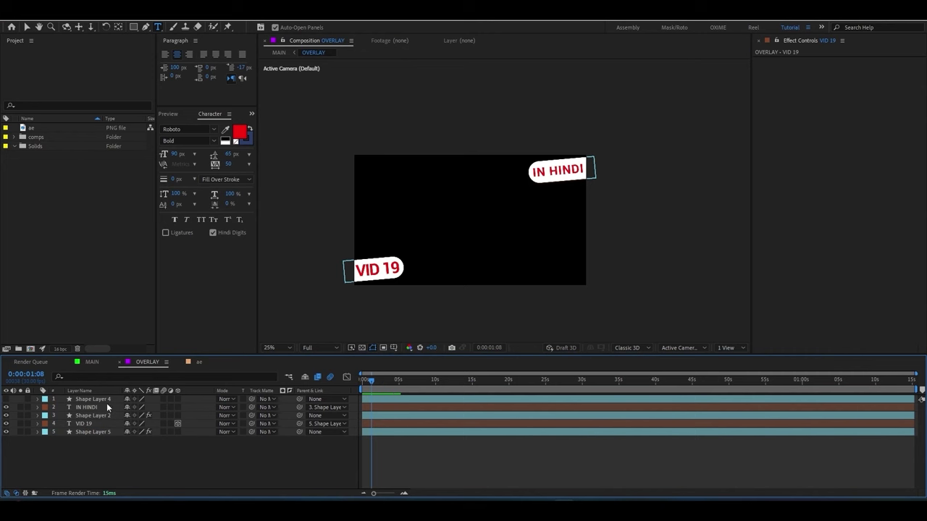
# Step: Select the IN HINDI and VID 19 layers, then open the ae composition
pyautogui.click(87, 408)
pyautogui.keyDown('shift'); pyautogui.click(84, 424); pyautogui.keyUp('shift')
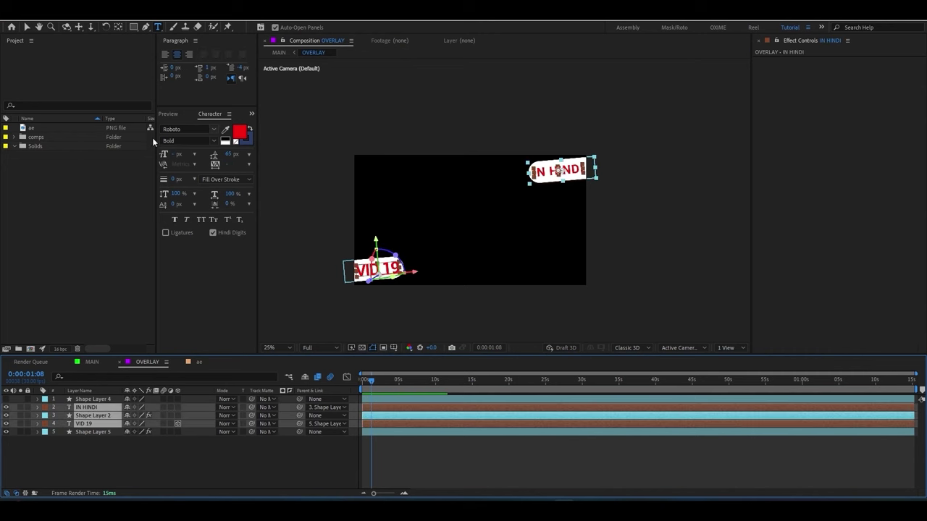
pyautogui.click(64, 246)
pyautogui.click(194, 362)
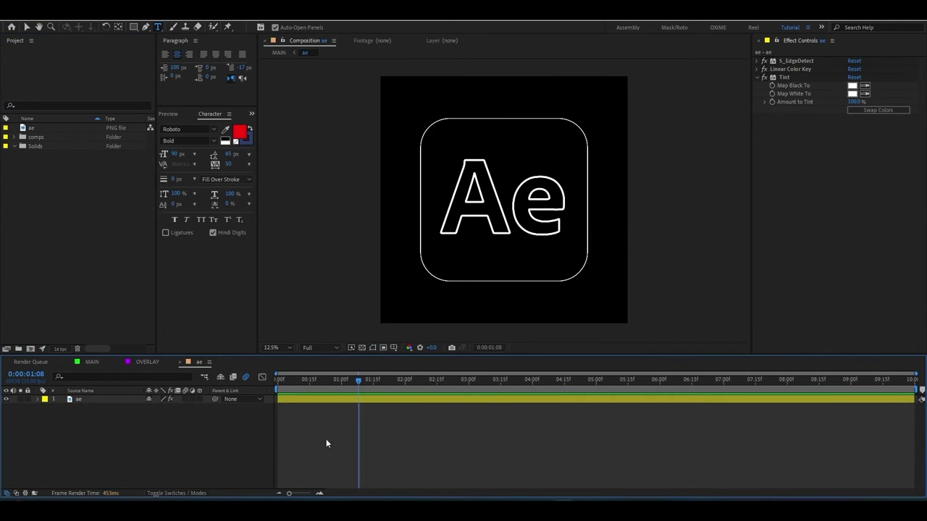
# Step: Turn off the Ae logo's edge, key and tint effects, then hide OVERLAY and ae in MAIN
pyautogui.moveTo(764, 60); pyautogui.dragTo(764, 88)
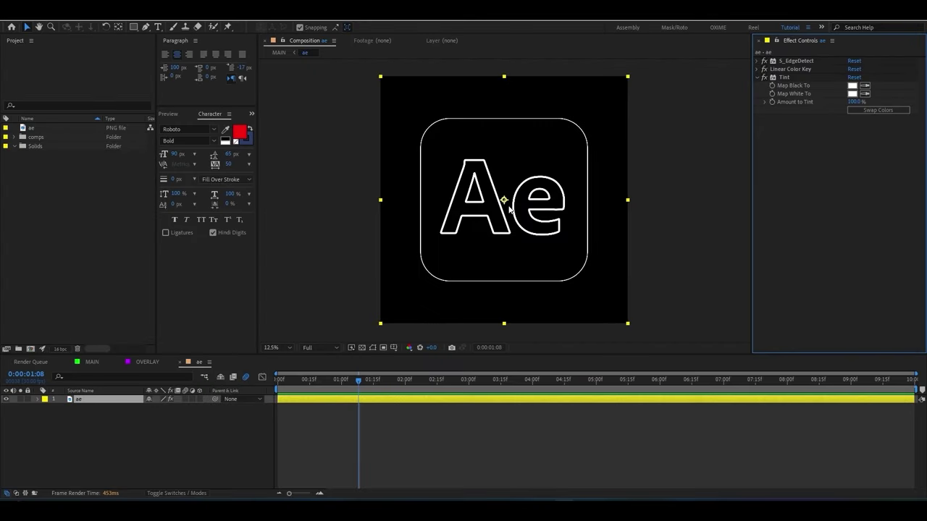
pyautogui.click(91, 362)
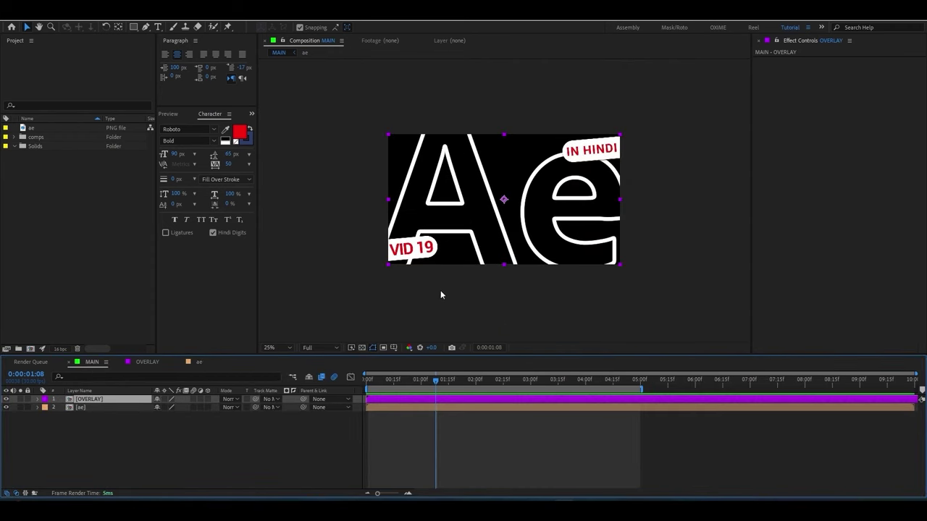
pyautogui.click(74, 409)
pyautogui.press(',')
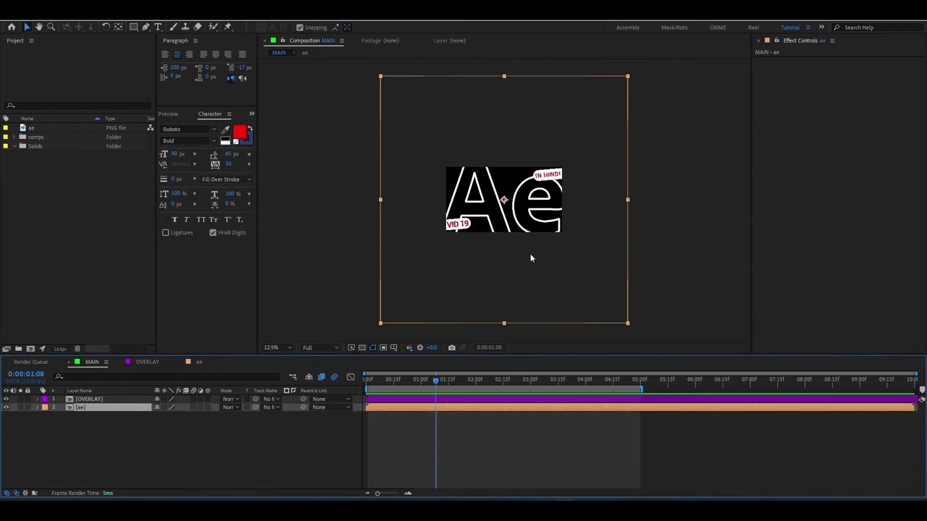
pyautogui.moveTo(6, 399); pyautogui.dragTo(5, 407)
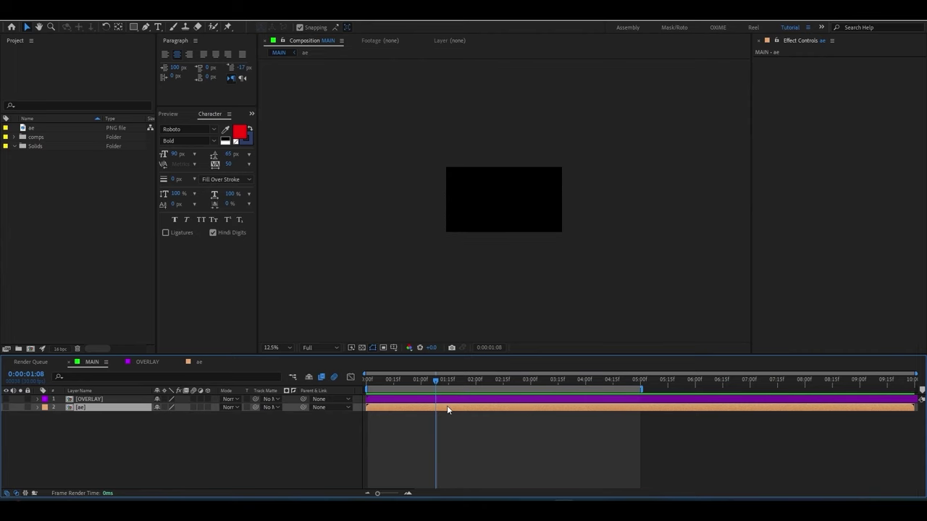
# Step: Capture a screenshot of the After Effects workspace region
pyautogui.press('.')
pyautogui.press('.')
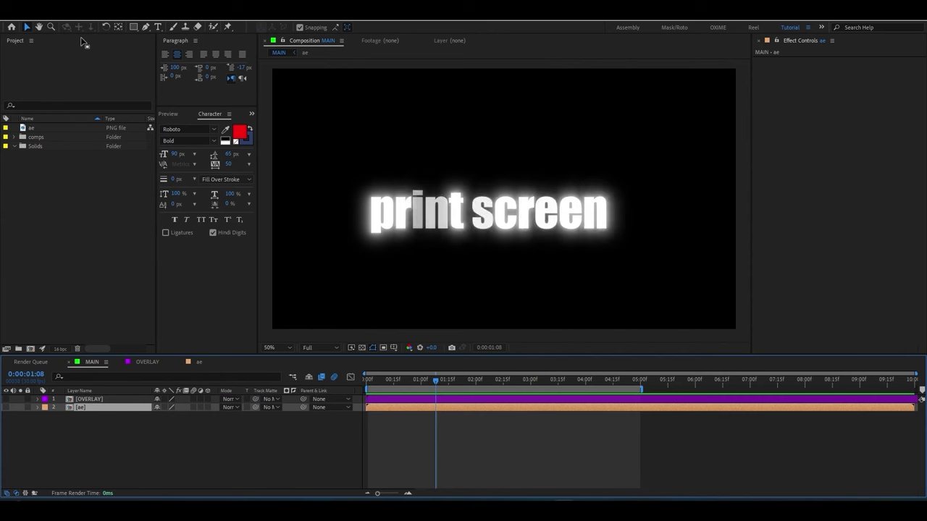
pyautogui.press('Print')
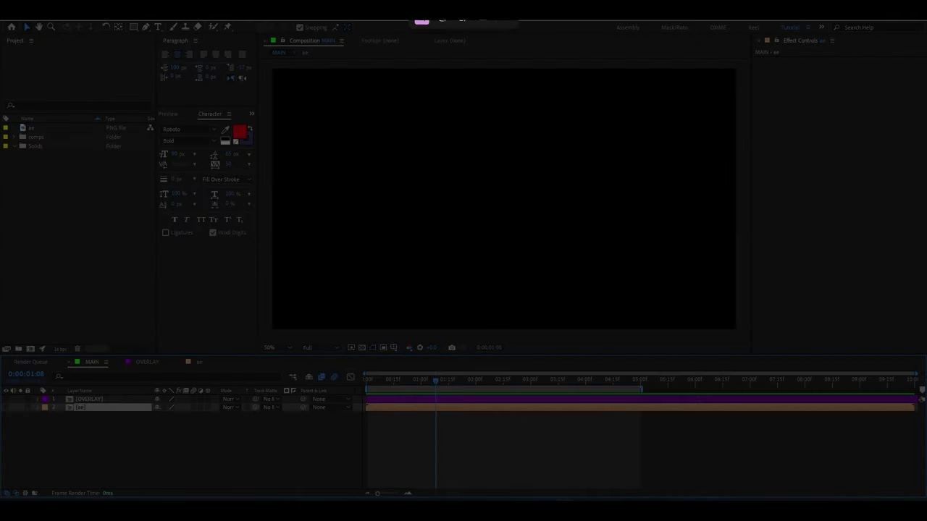
pyautogui.moveTo(1, 21); pyautogui.dragTo(477, 280)
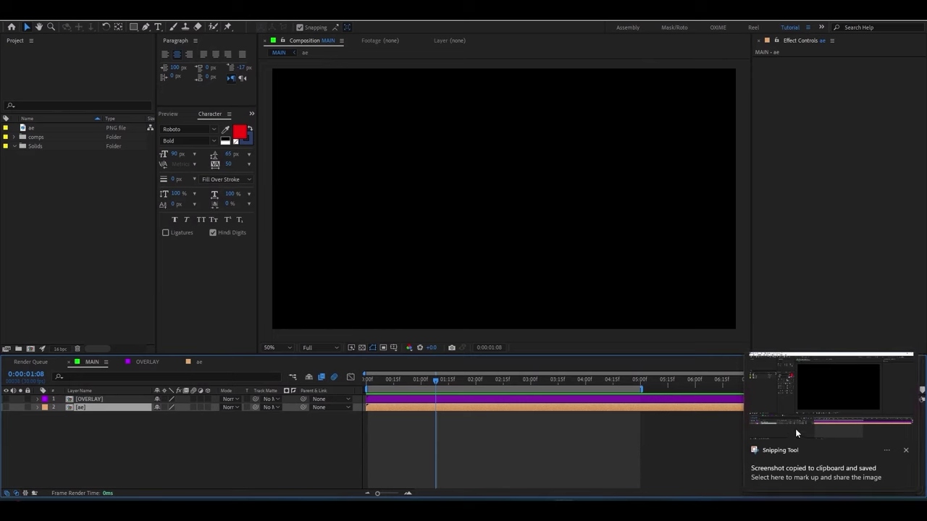
# Step: Import the newest screenshot from Pictures > Screenshots, rename it bg, and add it to MAIN
pyautogui.doubleClick(57, 173)
pyautogui.click(43, 159)
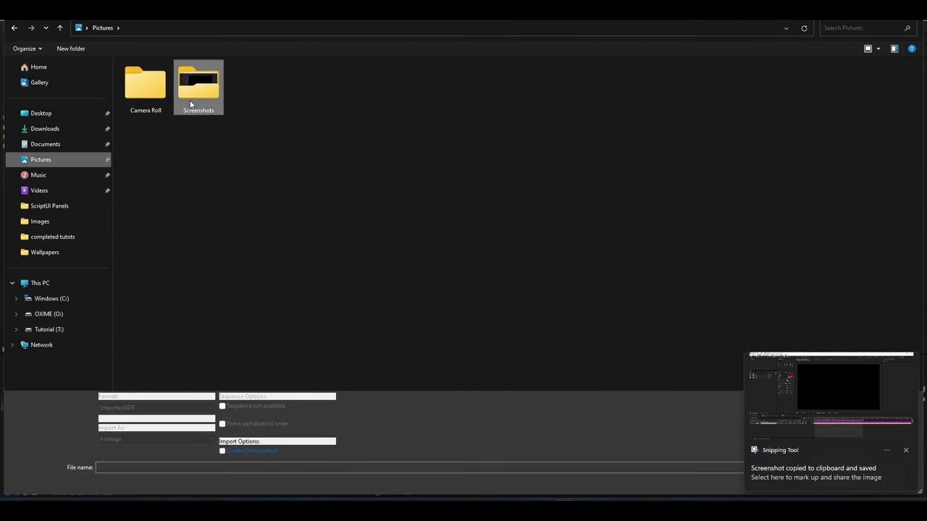
pyautogui.doubleClick(193, 94)
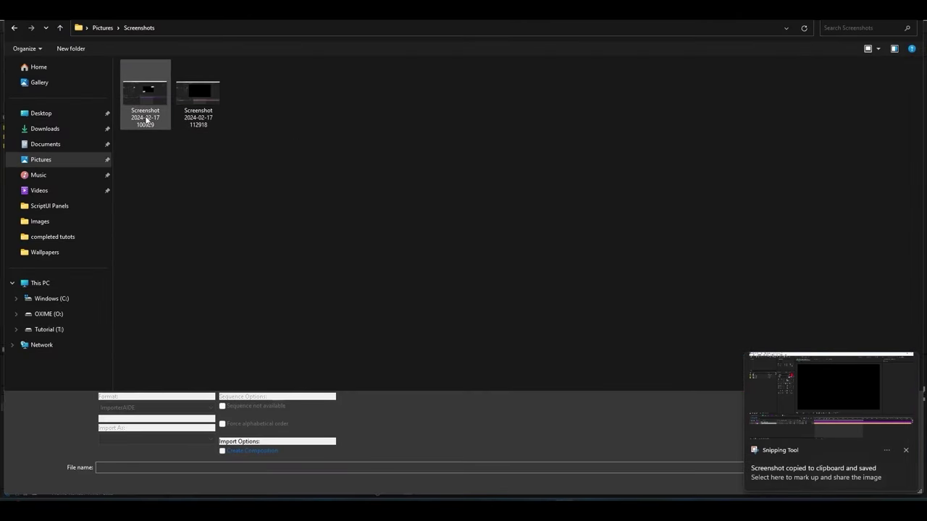
pyautogui.doubleClick(215, 98)
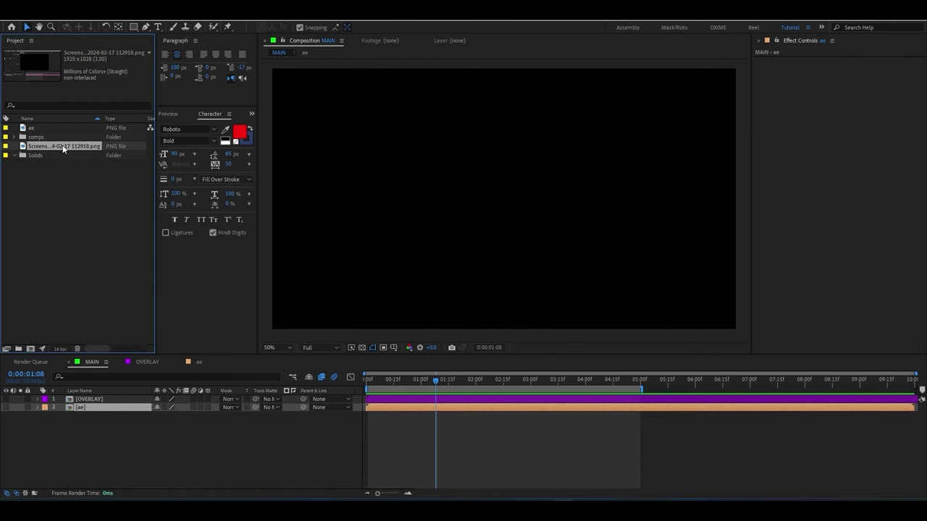
pyautogui.write('bg')
pyautogui.press('Return')
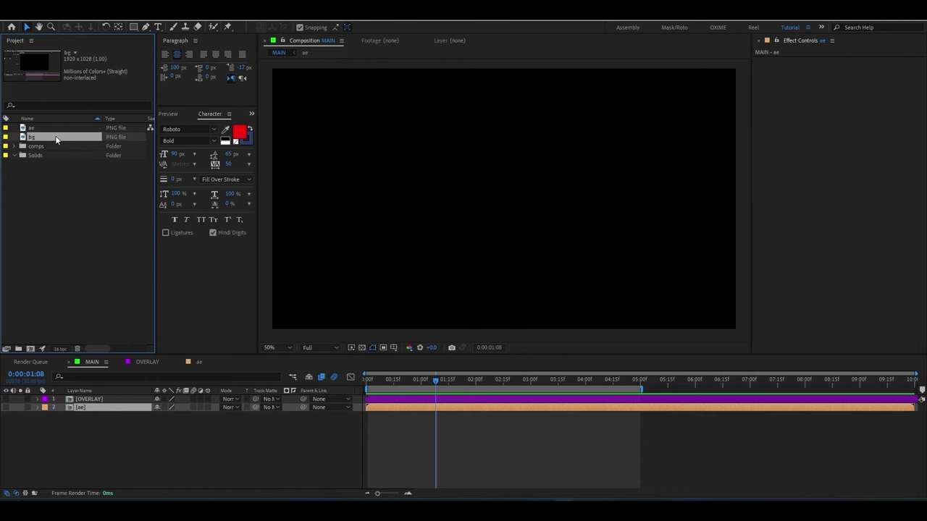
pyautogui.moveTo(63, 139); pyautogui.dragTo(77, 444)
pyautogui.press(',')
pyautogui.press(',')
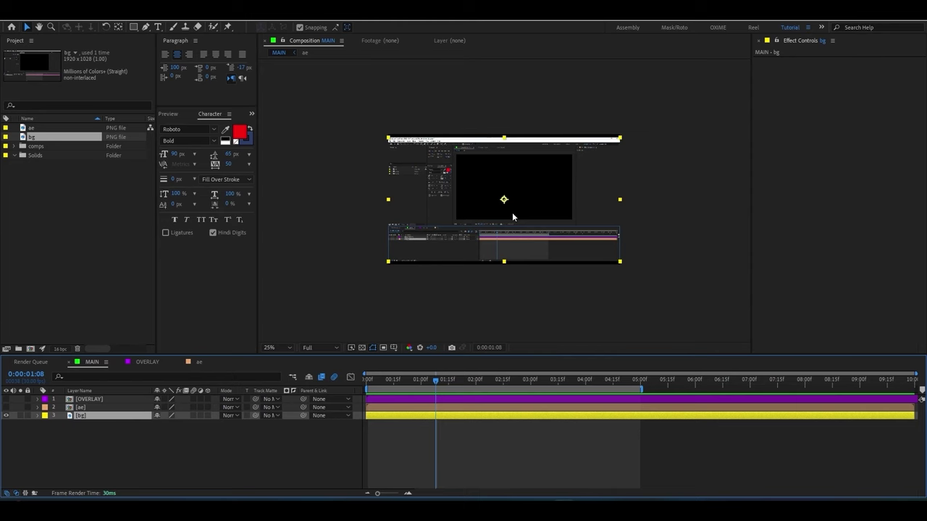
# Step: Open the Itachi Uchiha throne pin on Pinterest in a new Edge window and view it full size
pyautogui.click(488, 498)
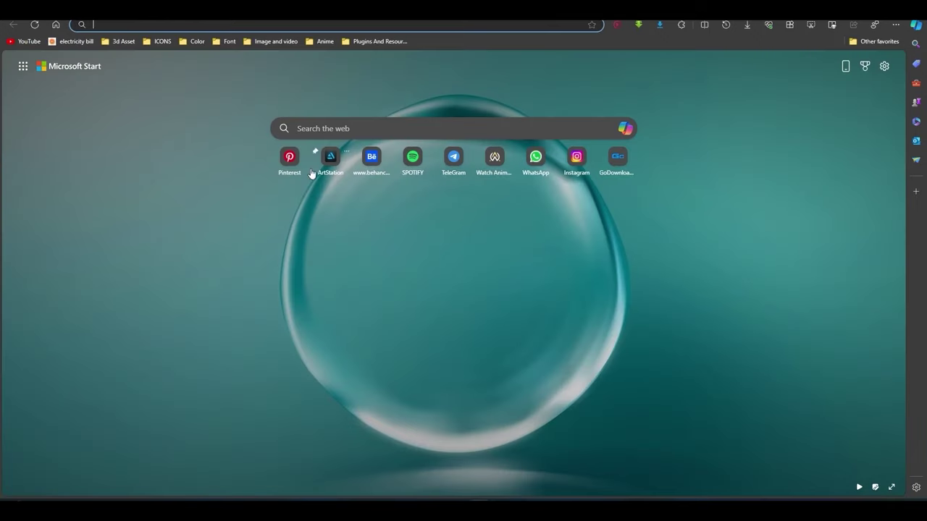
pyautogui.click(288, 180)
pyautogui.scroll(-1, 84, 267)
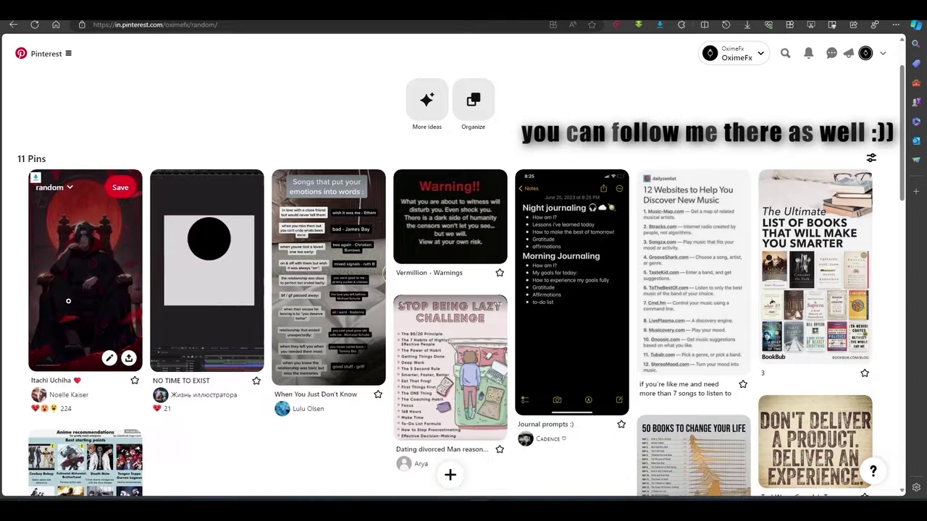
pyautogui.click(84, 268)
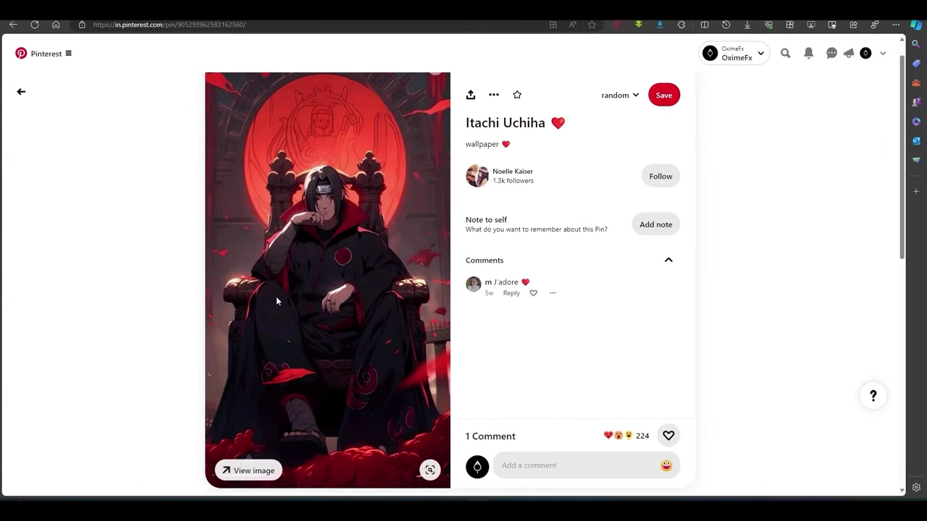
pyautogui.click(492, 101)
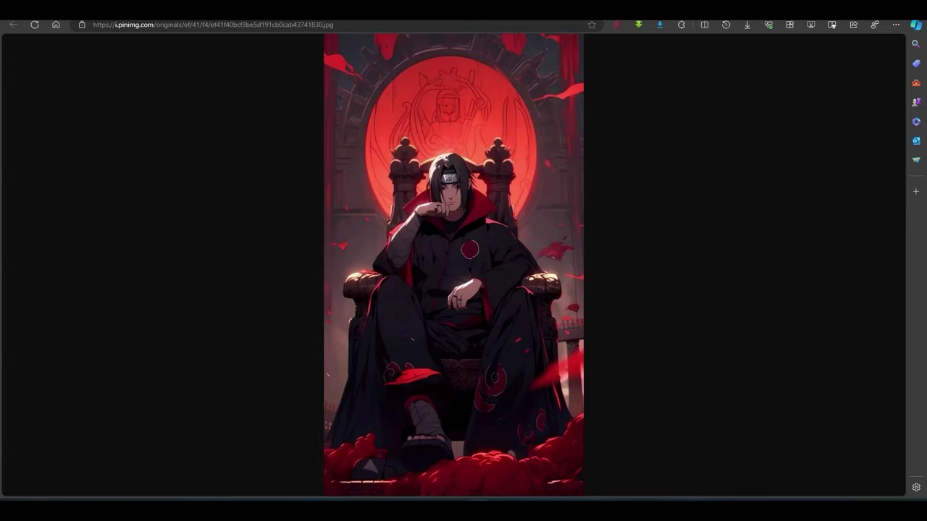
pyautogui.hotkey('ctrl', 't')
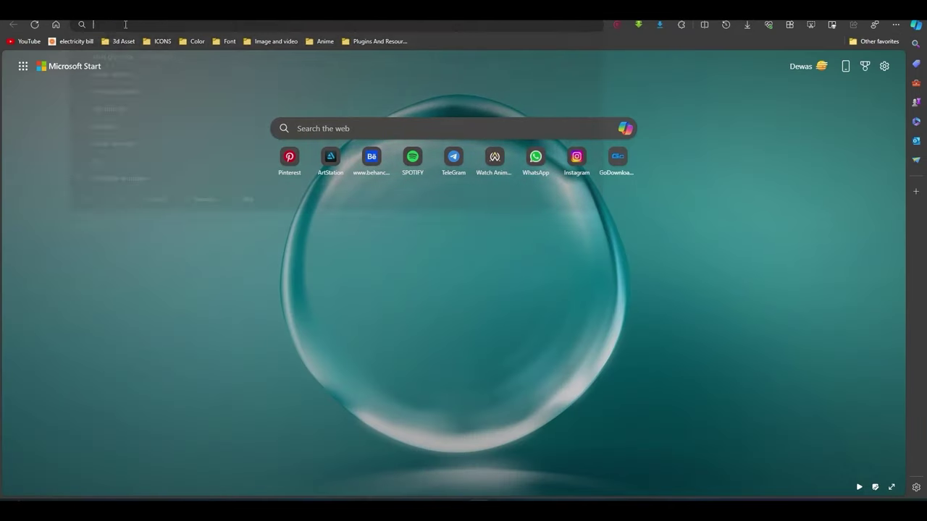
# Step: On upscale.media, upload the char image from Downloads and download the upscaled result
pyautogui.write('up')
pyautogui.press('Return')
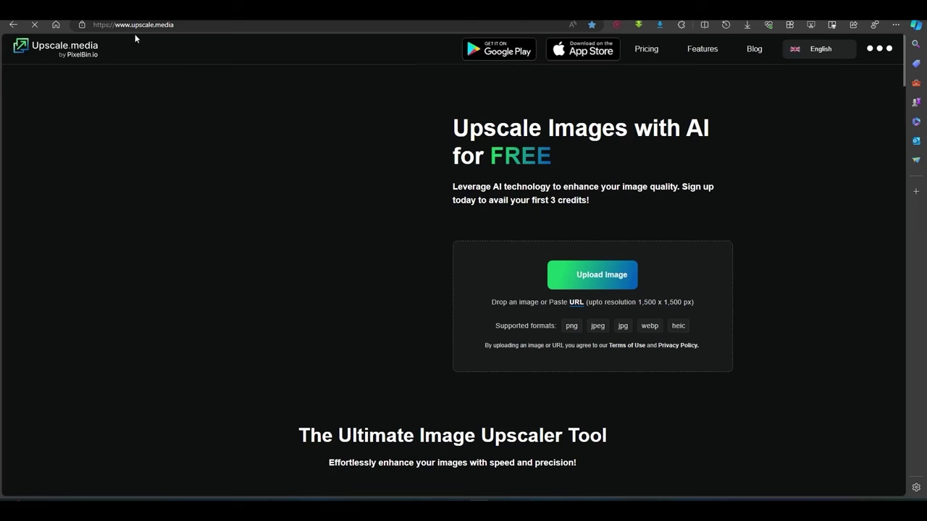
pyautogui.click(600, 306)
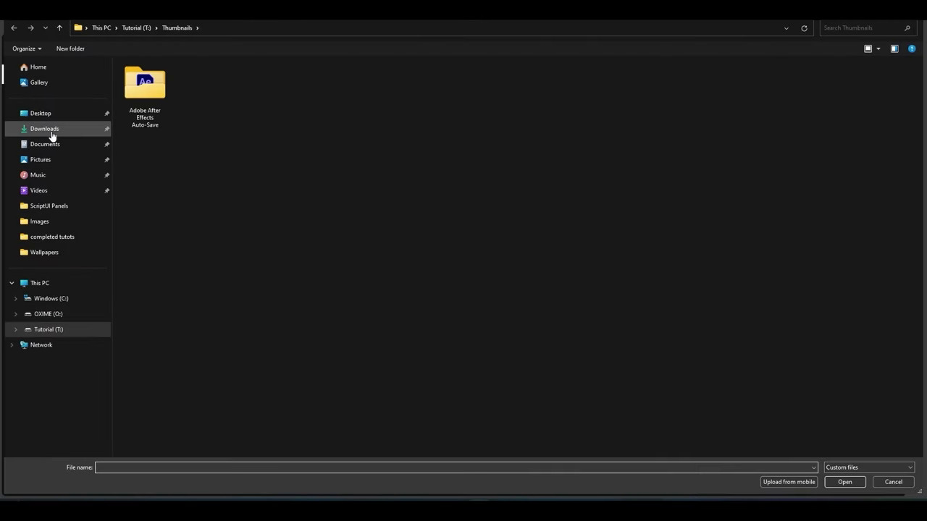
pyautogui.click(51, 129)
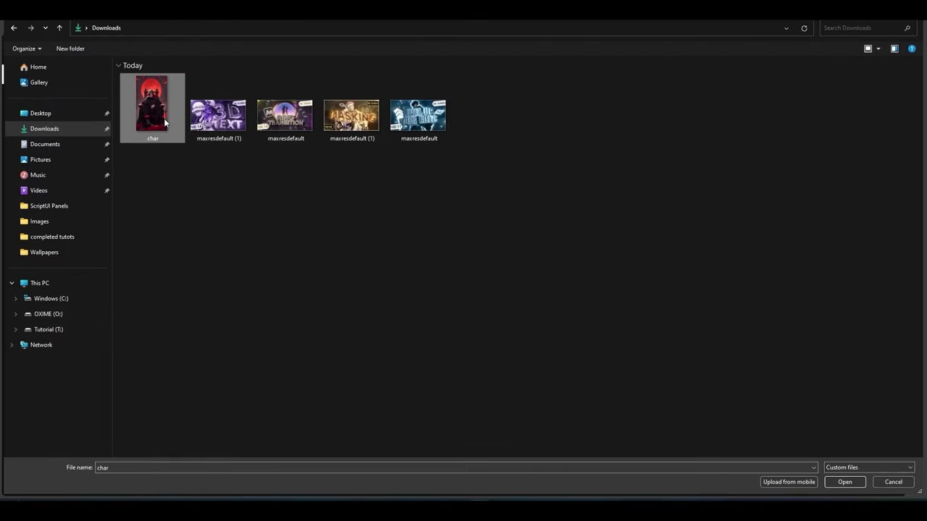
pyautogui.doubleClick(164, 118)
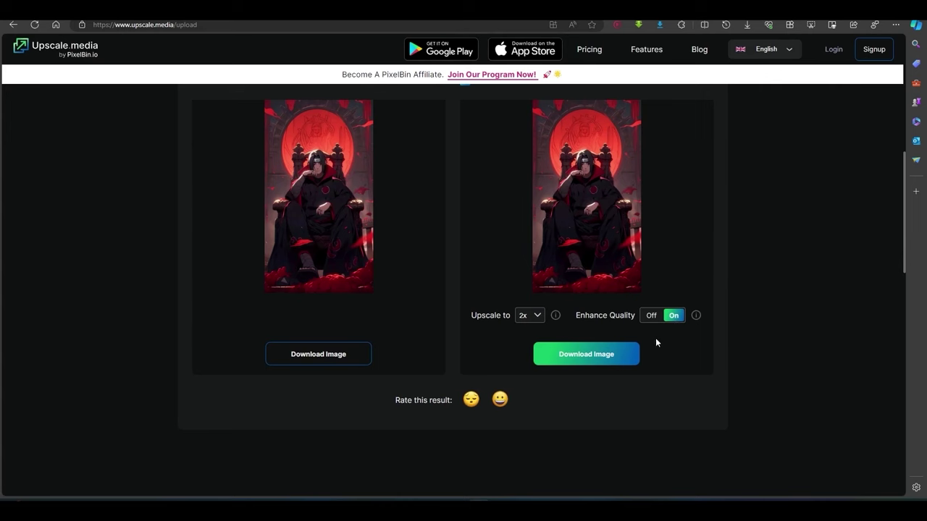
pyautogui.click(608, 355)
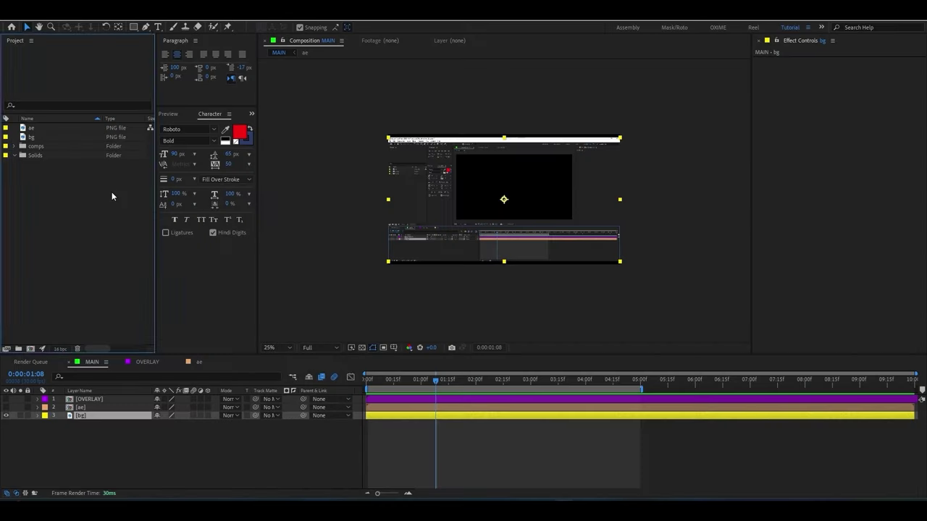
# Step: Import characteer-transformed.jpeg from Downloads and rename the footage char
pyautogui.doubleClick(111, 192)
pyautogui.click(45, 128)
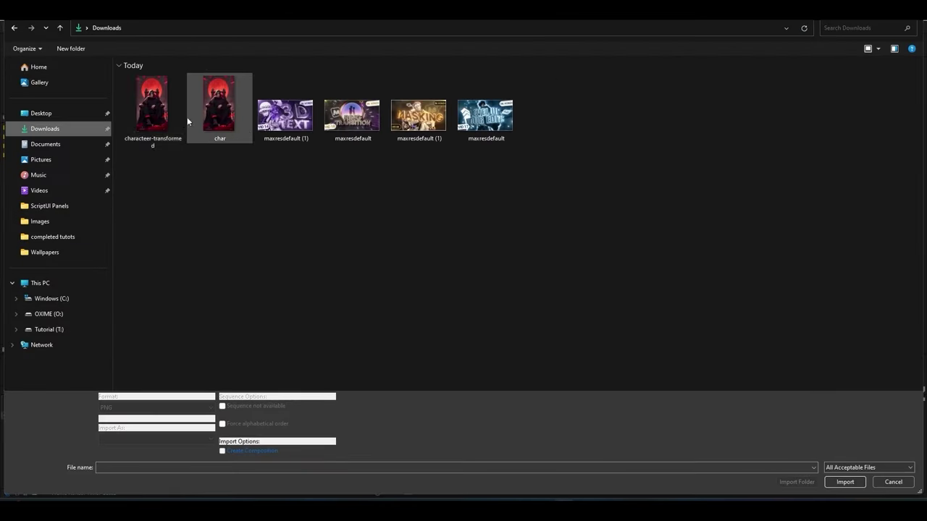
pyautogui.click(156, 116)
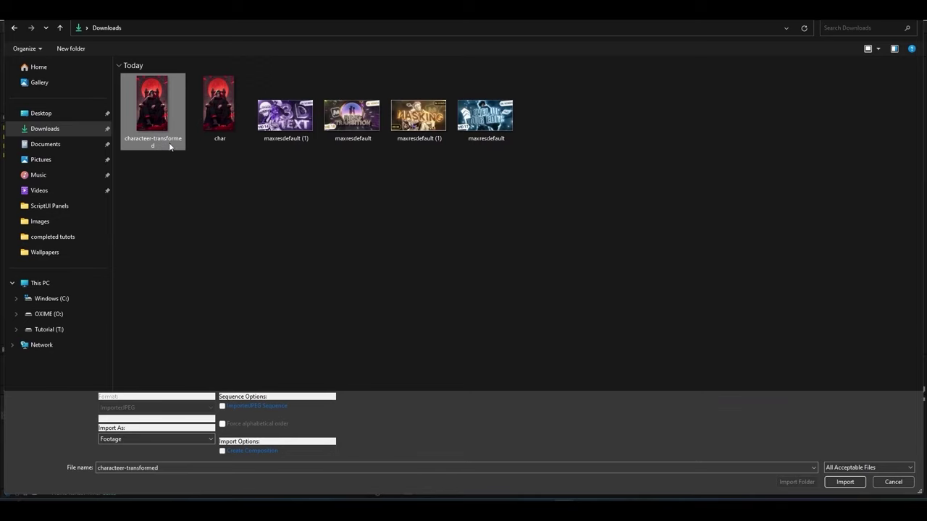
pyautogui.doubleClick(169, 144)
pyautogui.click(66, 146)
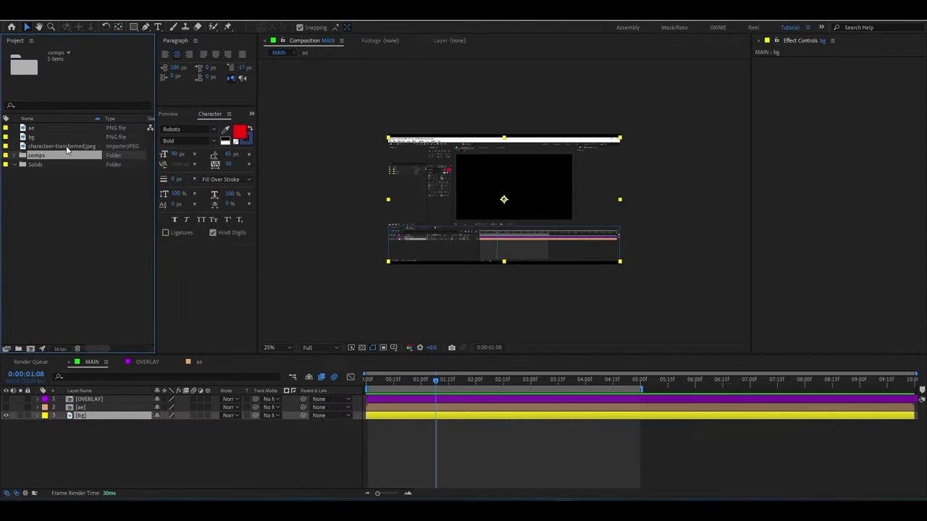
pyautogui.write('c')
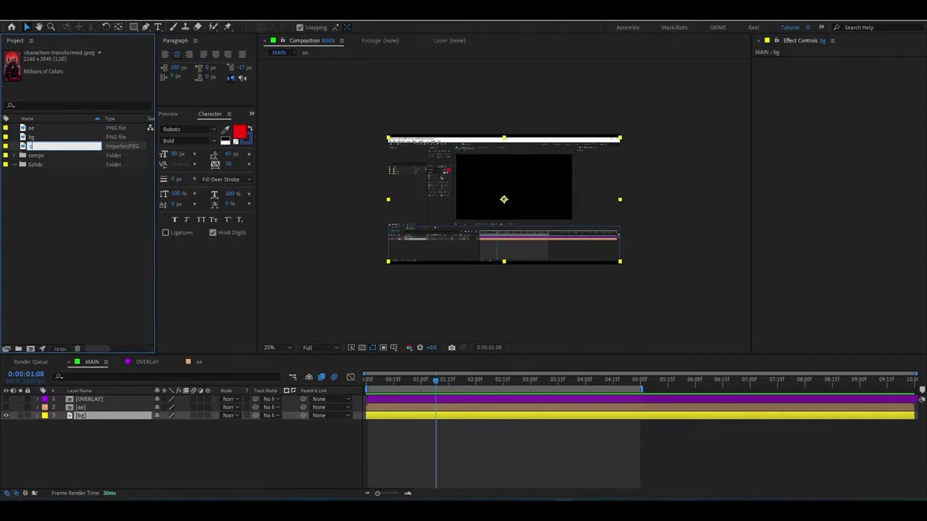
pyautogui.write('gar')
pyautogui.click(64, 169)
pyautogui.click(59, 146)
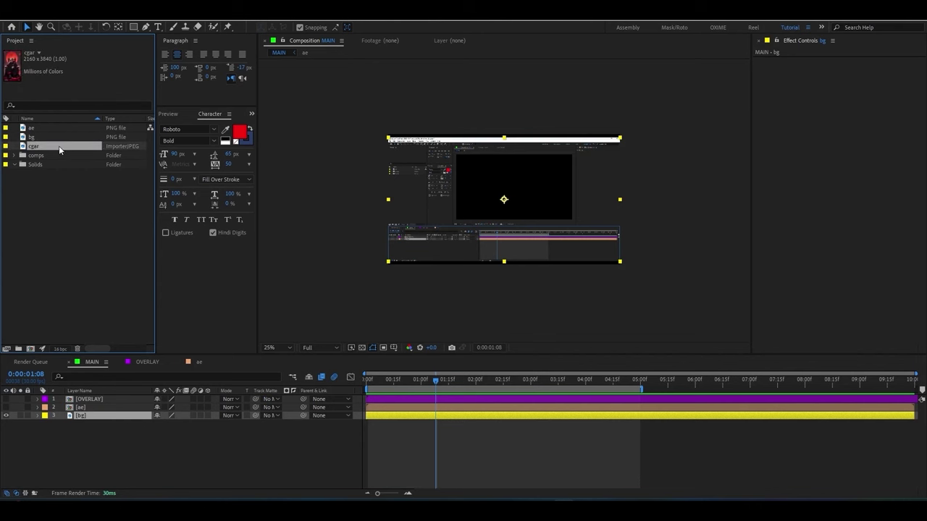
pyautogui.press('Return')
pyautogui.write('char')
pyautogui.press('Return')
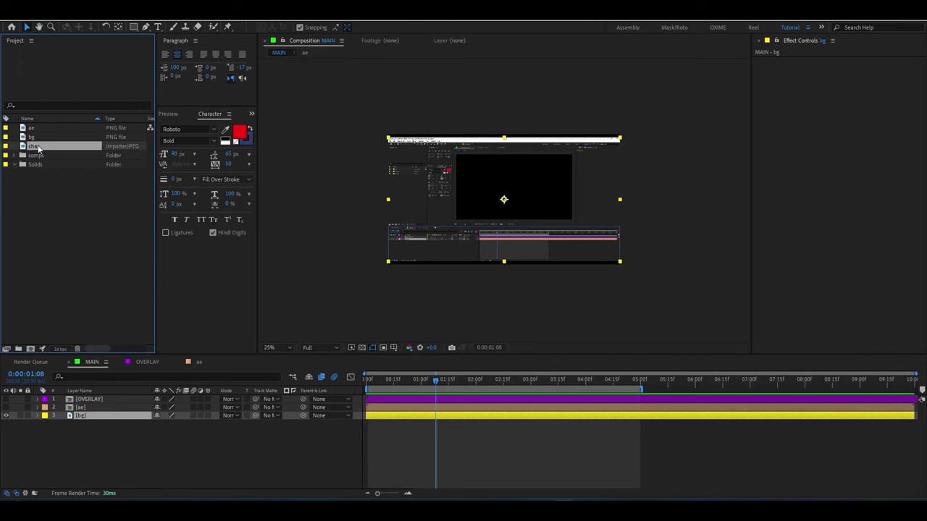
# Step: Make a composition from the char image, inspect it, and return to MAIN
pyautogui.moveTo(35, 146); pyautogui.dragTo(31, 350)
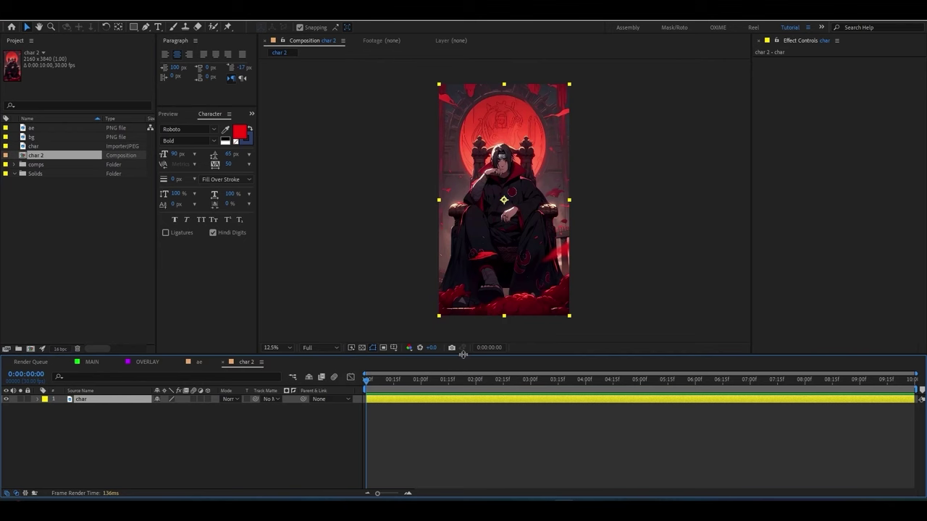
pyautogui.moveTo(463, 354); pyautogui.dragTo(465, 395)
pyautogui.scroll(1, 498, 246)
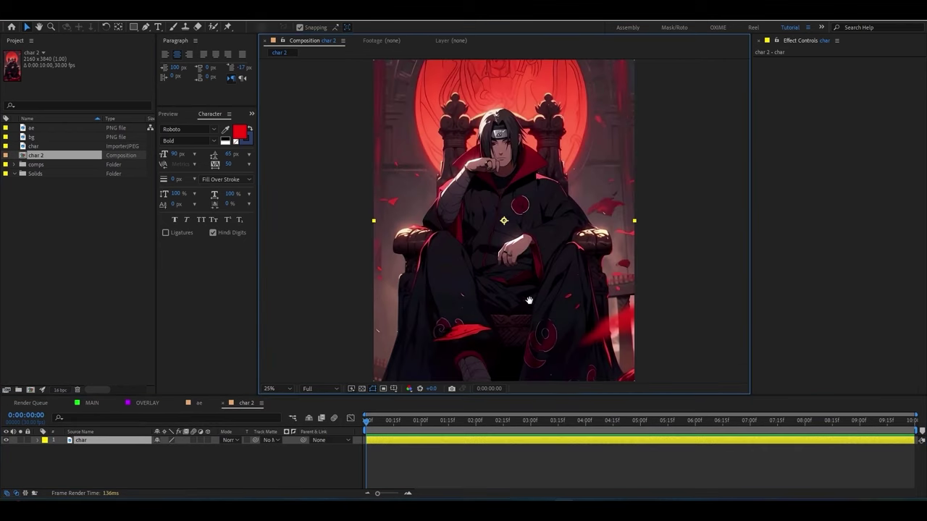
pyautogui.moveTo(609, 301); pyautogui.dragTo(608, 259)
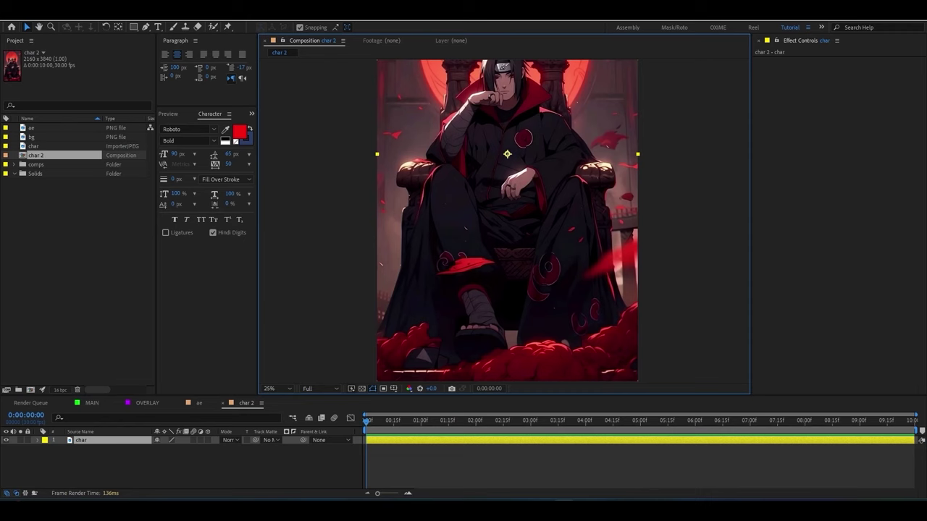
pyautogui.click(92, 403)
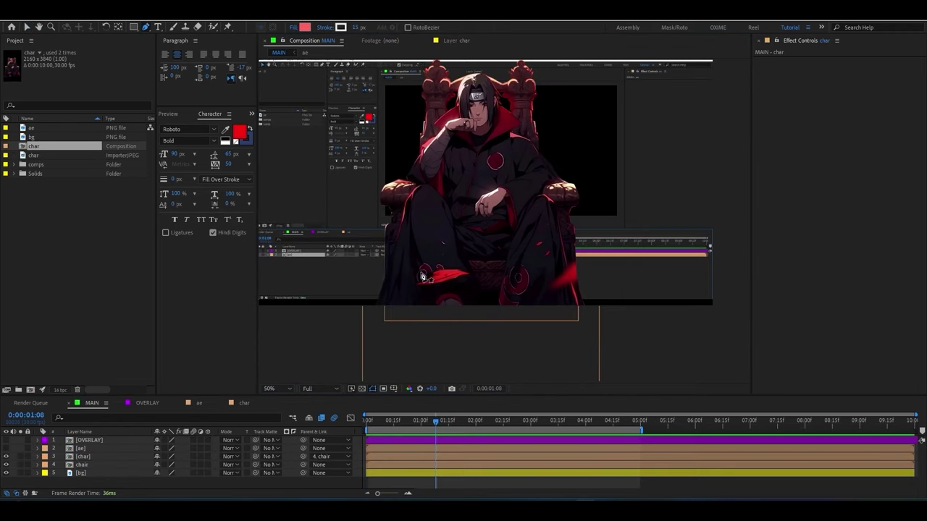
pyautogui.moveTo(533, 326); pyautogui.dragTo(555, 368)
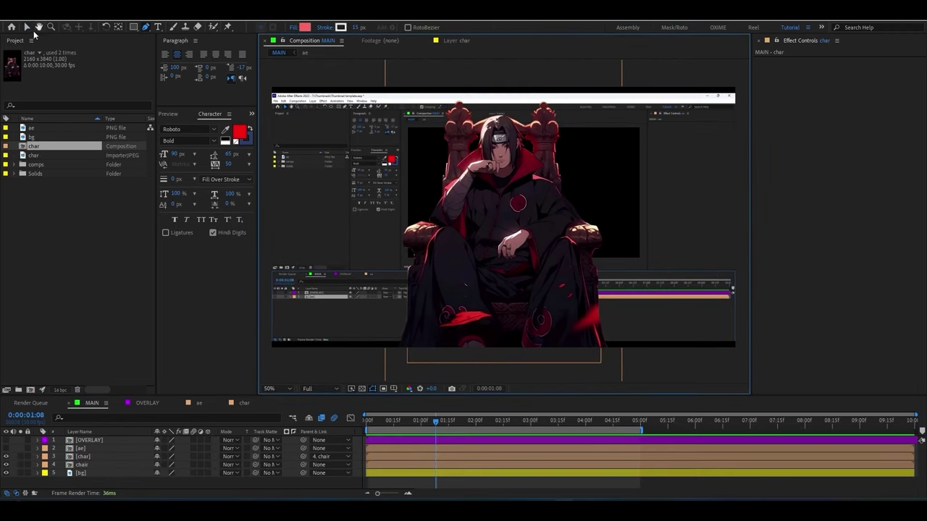
pyautogui.click(27, 27)
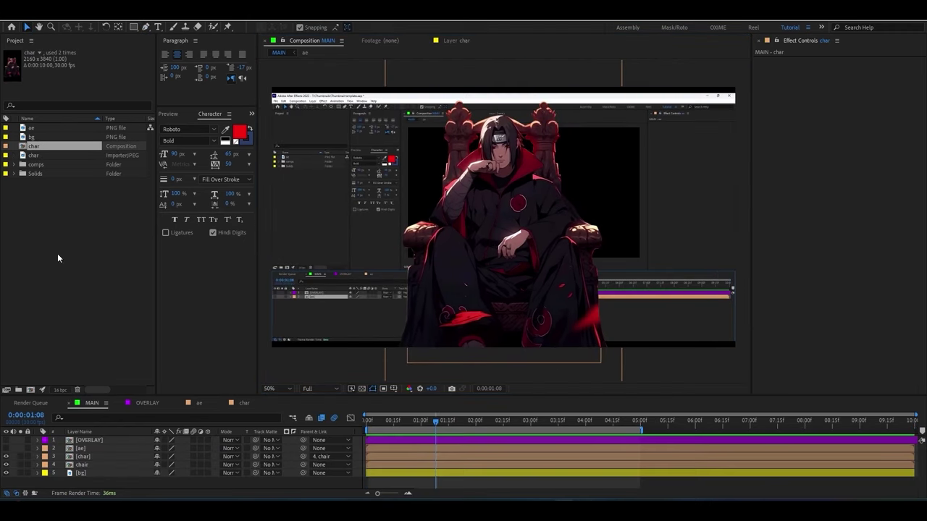
pyautogui.click(7, 465)
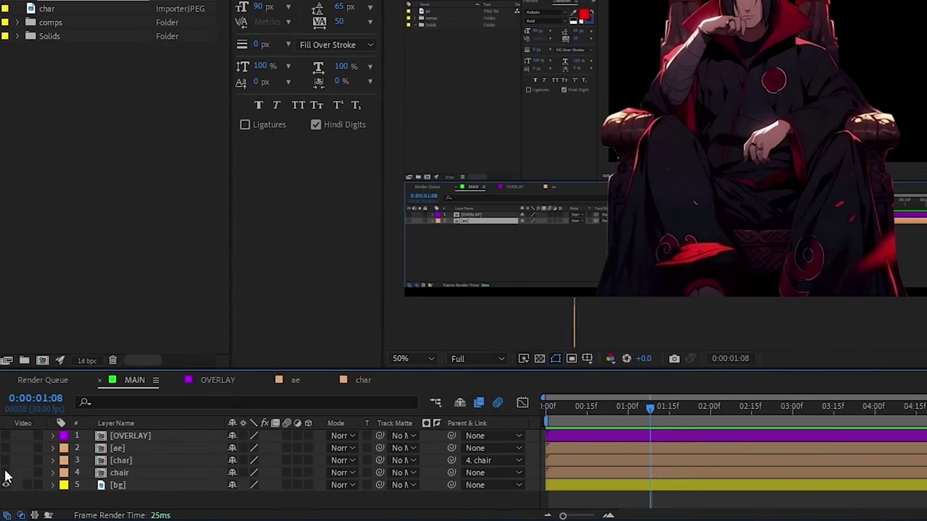
pyautogui.click(5, 465)
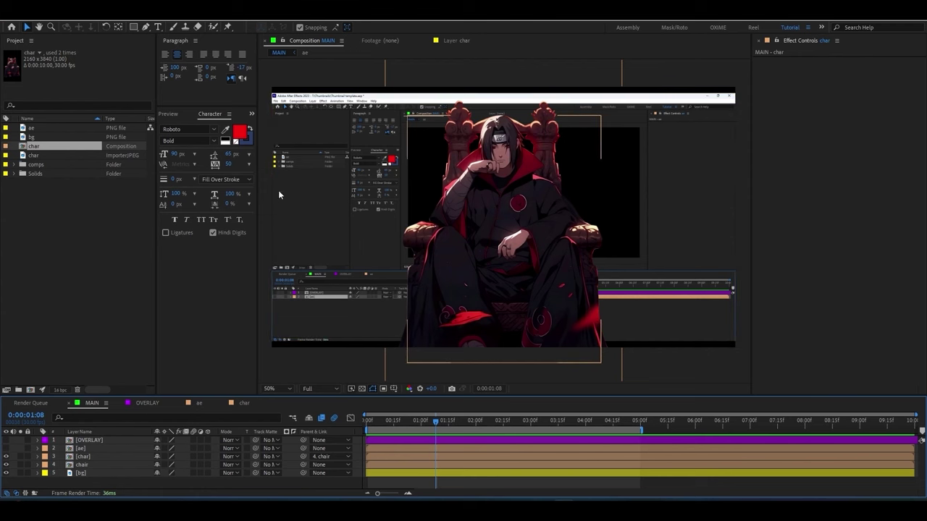
# Step: Import the four maxresdefault thumbnails from Downloads and place them in MAIN below chair
pyautogui.doubleClick(25, 227)
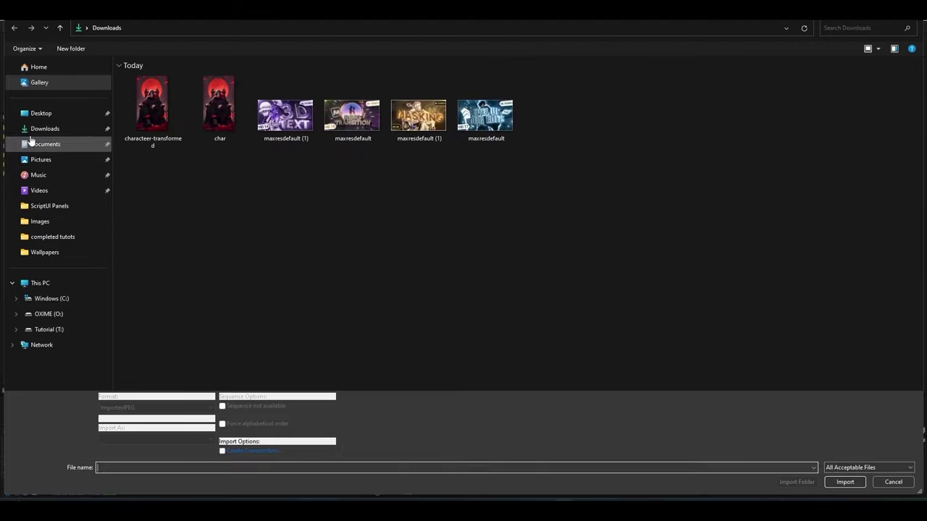
pyautogui.moveTo(497, 176); pyautogui.dragTo(304, 124)
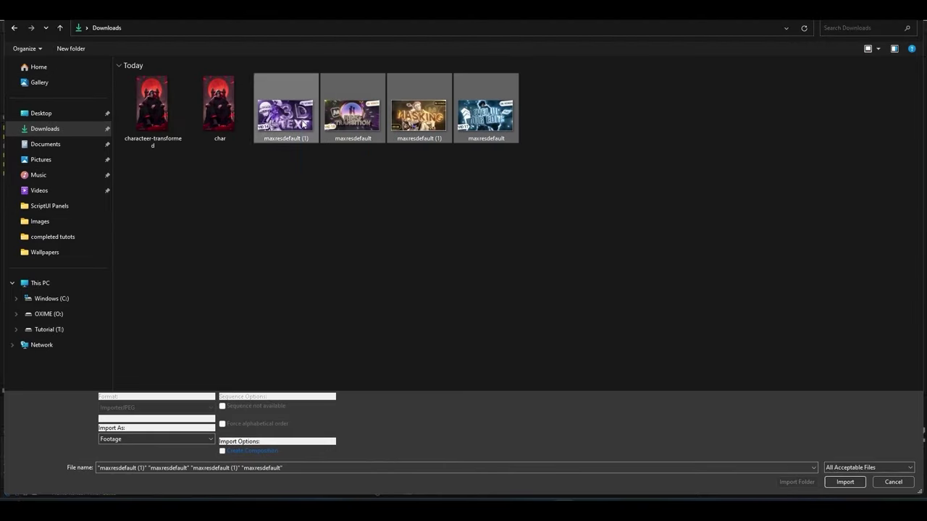
pyautogui.click(841, 483)
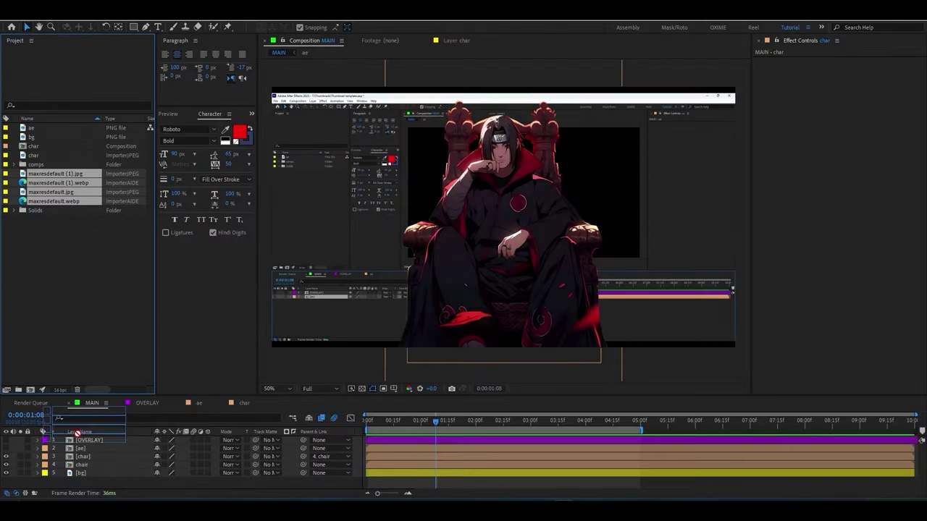
pyautogui.moveTo(78, 433); pyautogui.dragTo(76, 471)
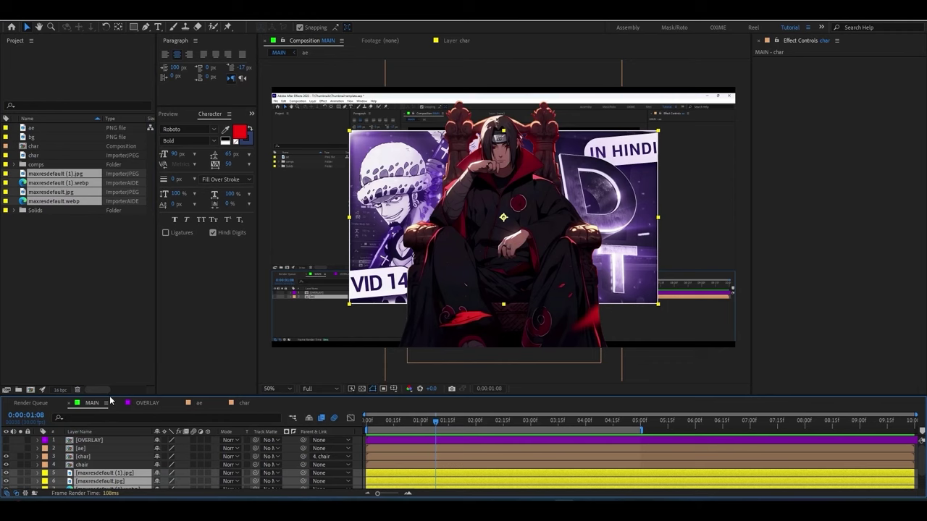
pyautogui.moveTo(110, 397); pyautogui.dragTo(138, 315)
# Step: Scale thumbnails to 40%; place 3D TEXT upper left, RING TRANSITION lower left, MASKING upper right
pyautogui.write('s')
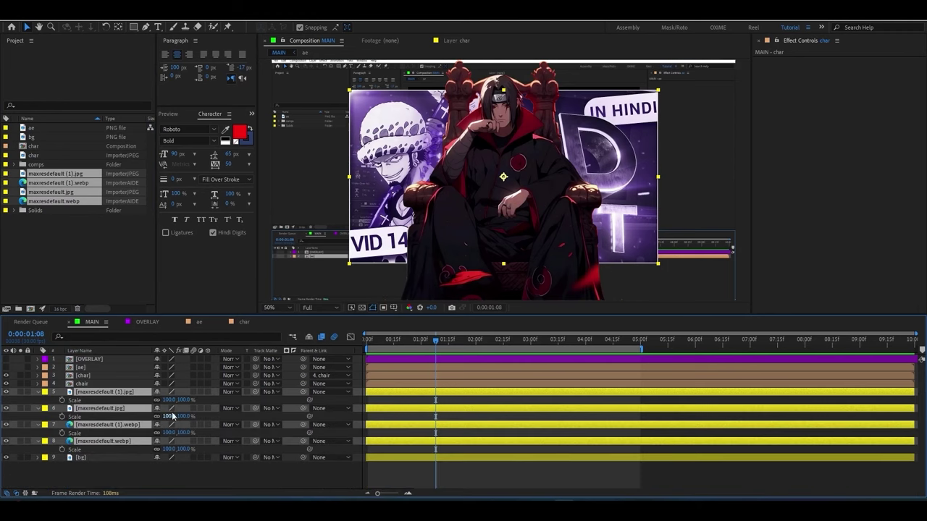
pyautogui.write('40')
pyautogui.click(168, 474)
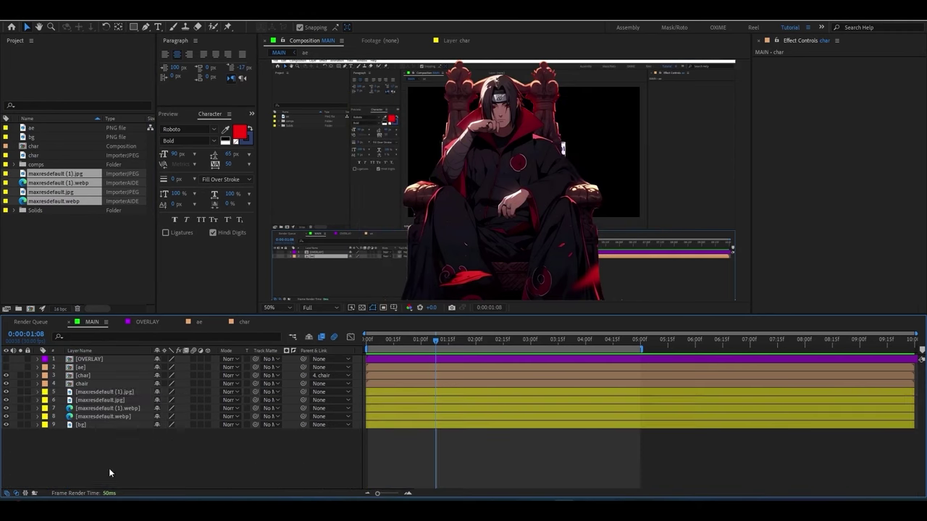
pyautogui.click(105, 392)
pyautogui.click(106, 400)
pyautogui.moveTo(387, 129); pyautogui.dragTo(348, 205)
pyautogui.click(106, 408)
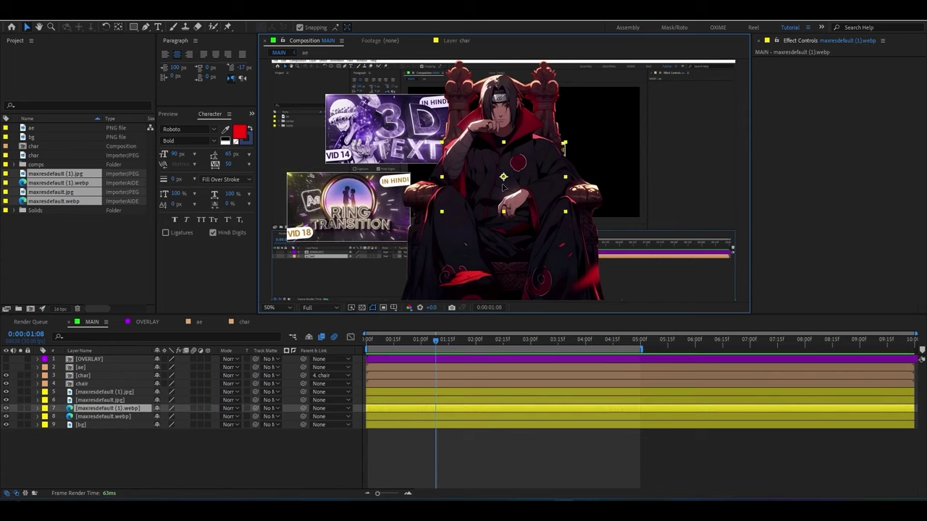
pyautogui.moveTo(387, 129); pyautogui.dragTo(621, 129)
pyautogui.click(106, 416)
pyautogui.moveTo(447, 129)
pyautogui.mouseDown()
pyautogui.moveTo(661, 217)
pyautogui.moveTo(702, 217)
pyautogui.mouseUp()
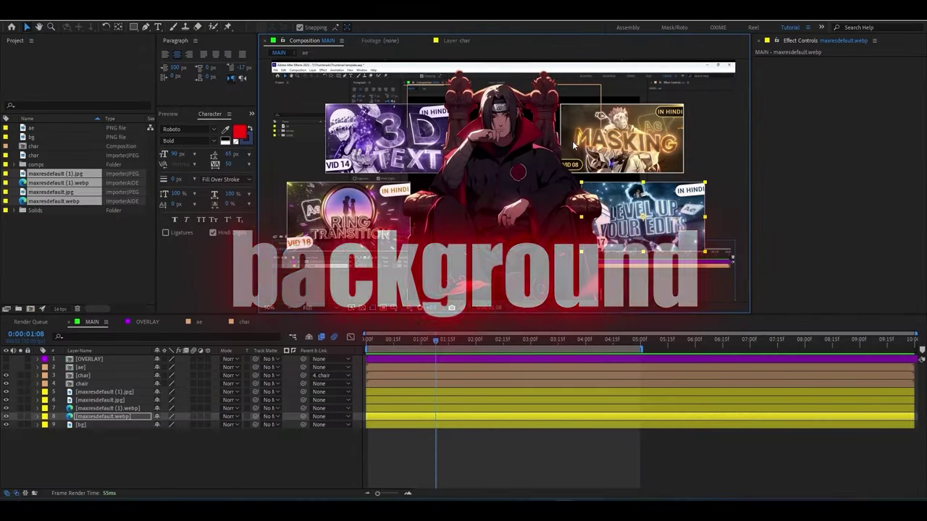
# Step: Select all four thumbnail layers and begin precomposing them
pyautogui.scroll(-1, 632, 136)
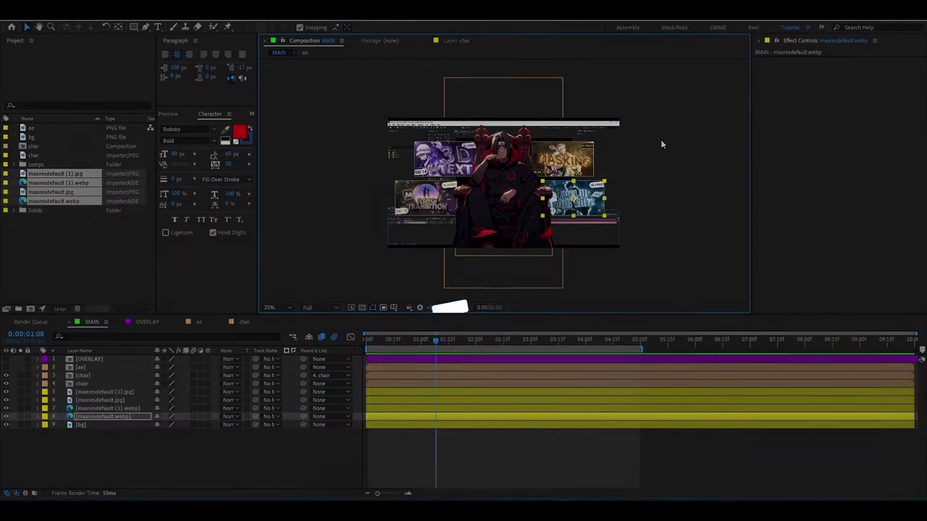
pyautogui.scroll(1, 658, 179)
pyautogui.scroll(-1, 658, 178)
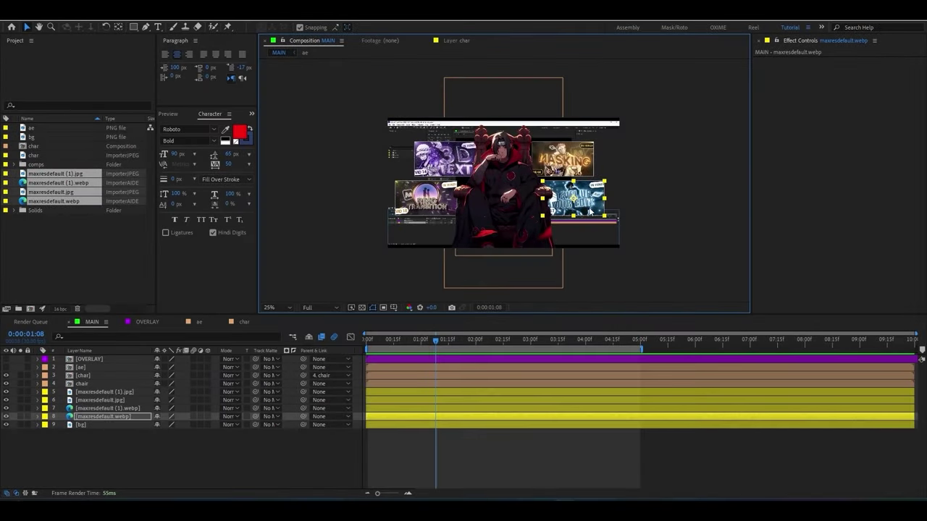
pyautogui.click(103, 392)
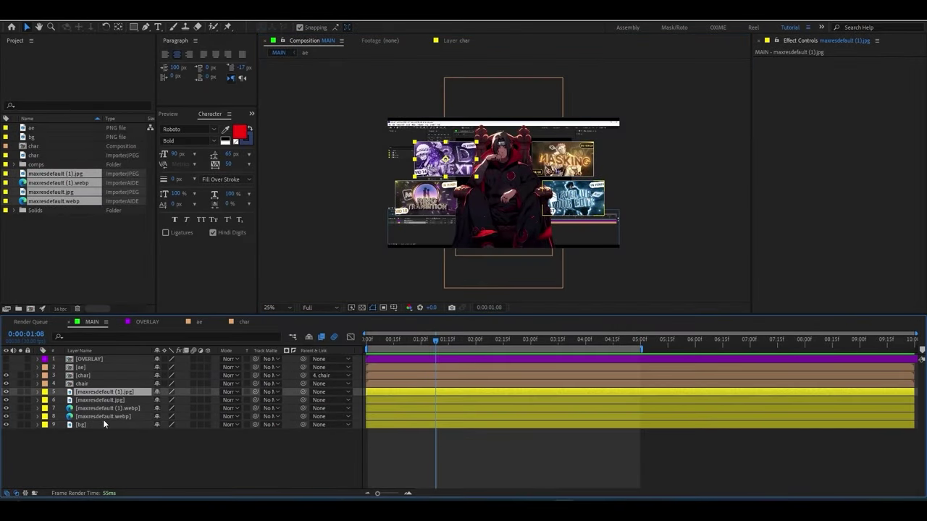
pyautogui.keyDown('shift'); pyautogui.click(103, 416); pyautogui.keyUp('shift')
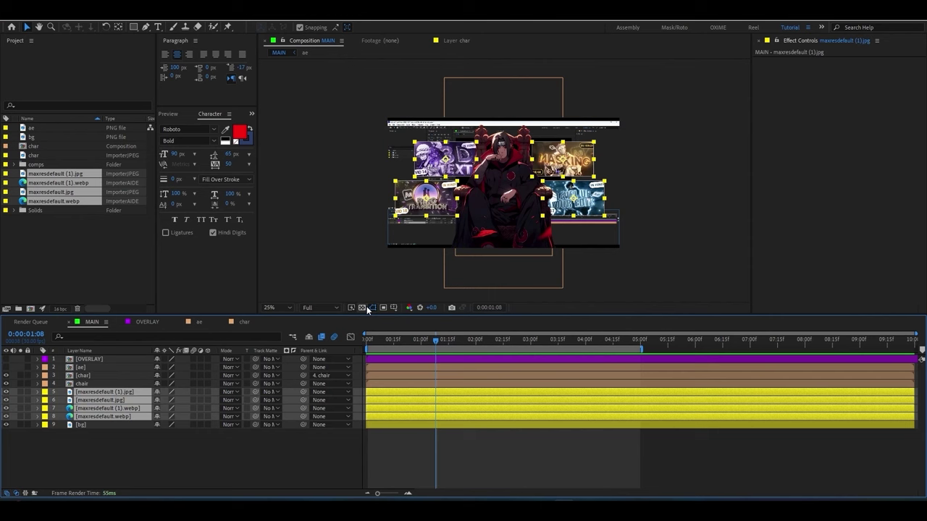
pyautogui.hotkey('ctrl', 'shift', 'c')
# Step: Precompose the thumbnails as 'thumbnails' and hide the char, chair and thumbnails layers
pyautogui.write('thumbnails')
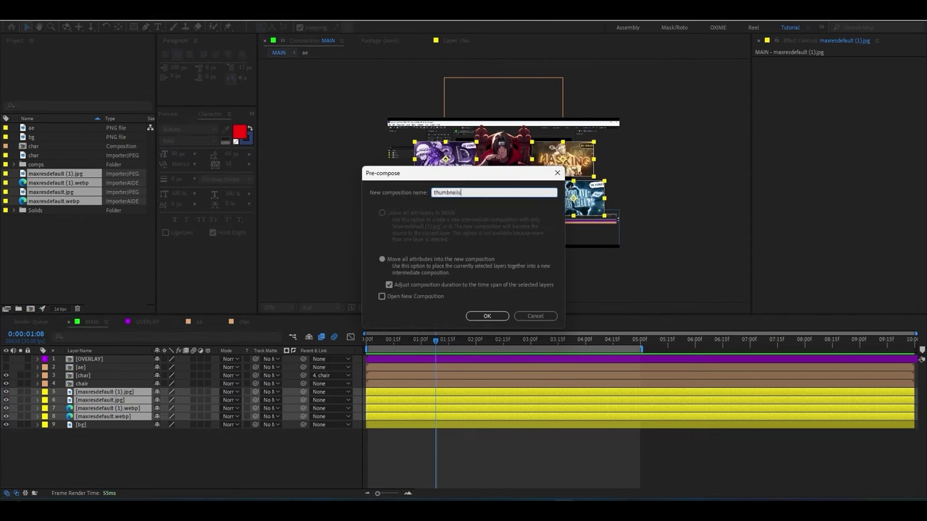
pyautogui.press('Return')
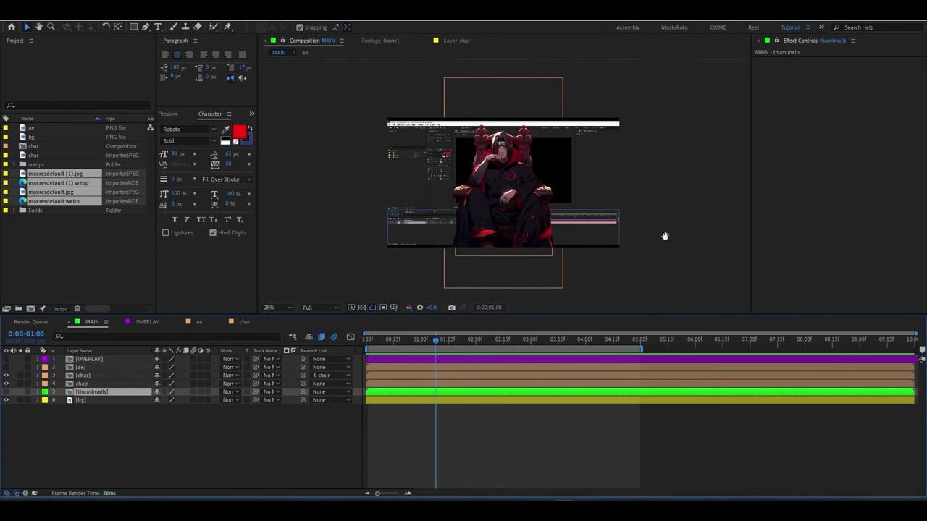
pyautogui.moveTo(525, 291); pyautogui.dragTo(527, 304)
pyautogui.click(69, 414)
pyautogui.click(6, 375)
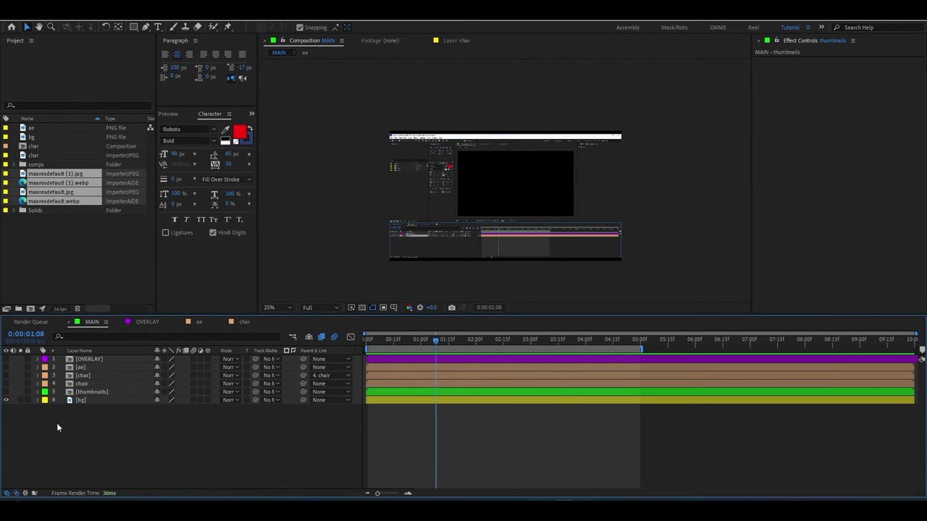
pyautogui.click(453, 196)
# Step: Add an adjustment layer just above the bg screenshot and rename it bg
pyautogui.click(101, 400)
pyautogui.rightClick(80, 418)
pyautogui.moveTo(105, 294)
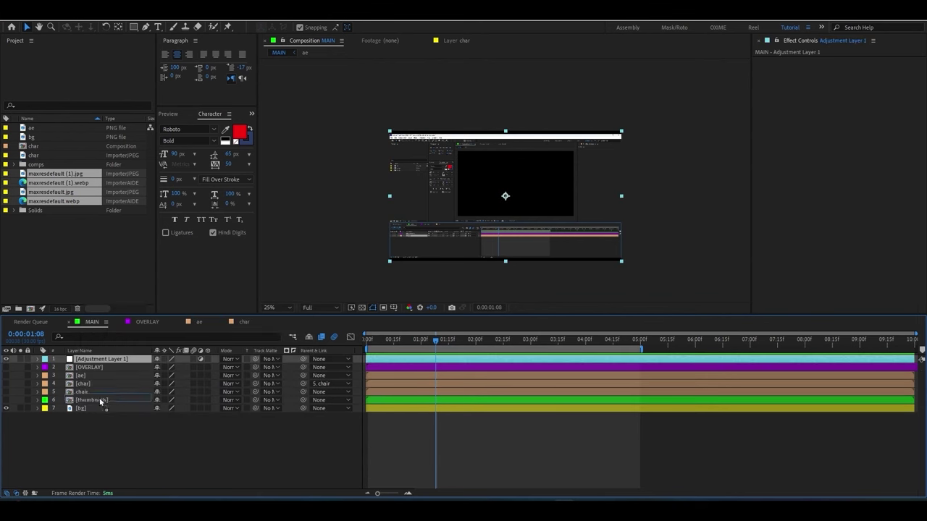
pyautogui.moveTo(102, 360); pyautogui.dragTo(104, 404)
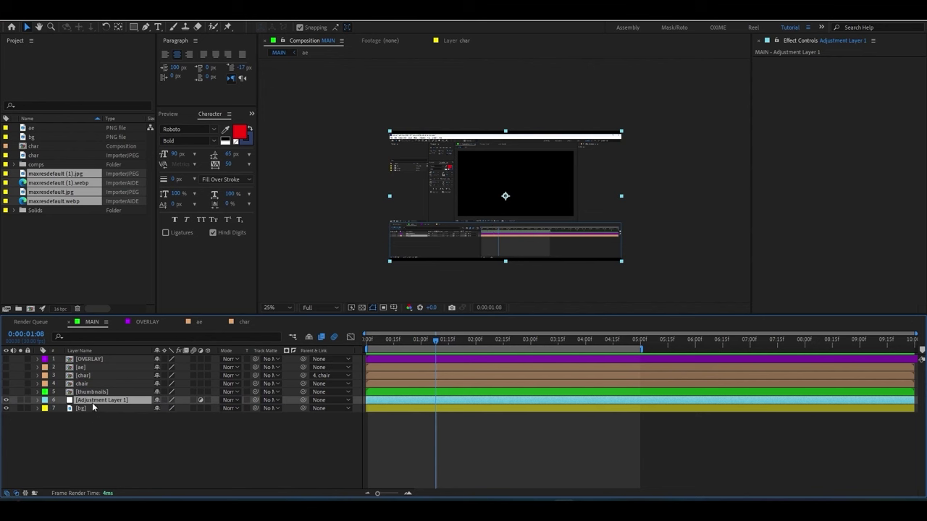
pyautogui.write('bg')
pyautogui.press('Return')
# Step: Apply CC Lens to the bg adjustment layer with Size 220
pyautogui.hotkey('ctrl', 'space')
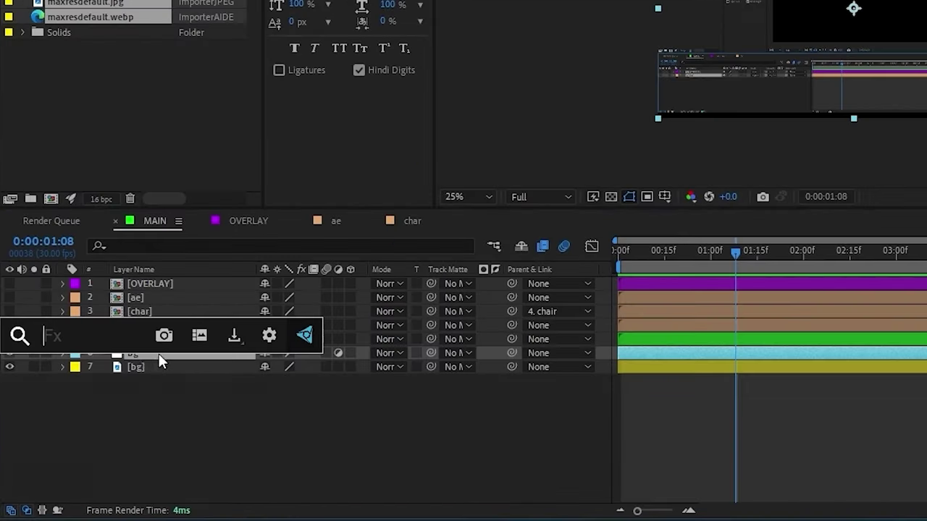
pyautogui.write('cc l')
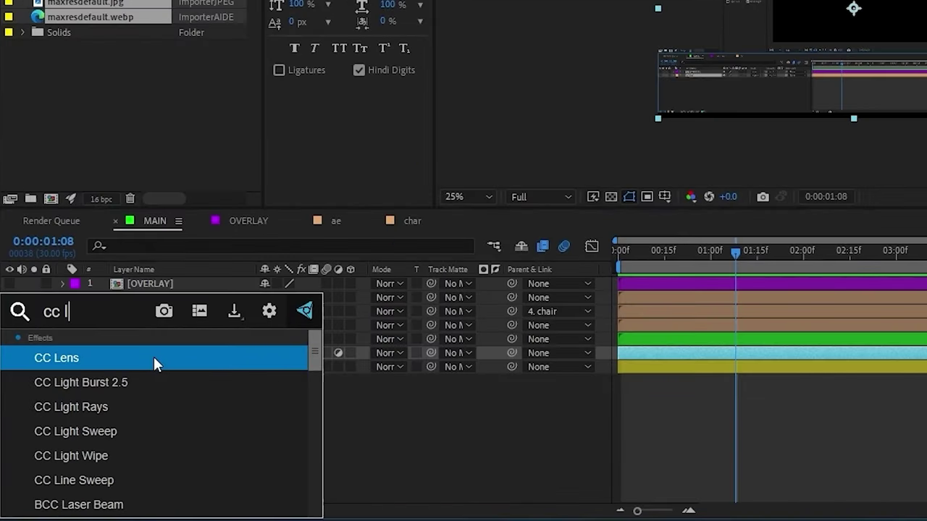
pyautogui.write('e')
pyautogui.press('Return')
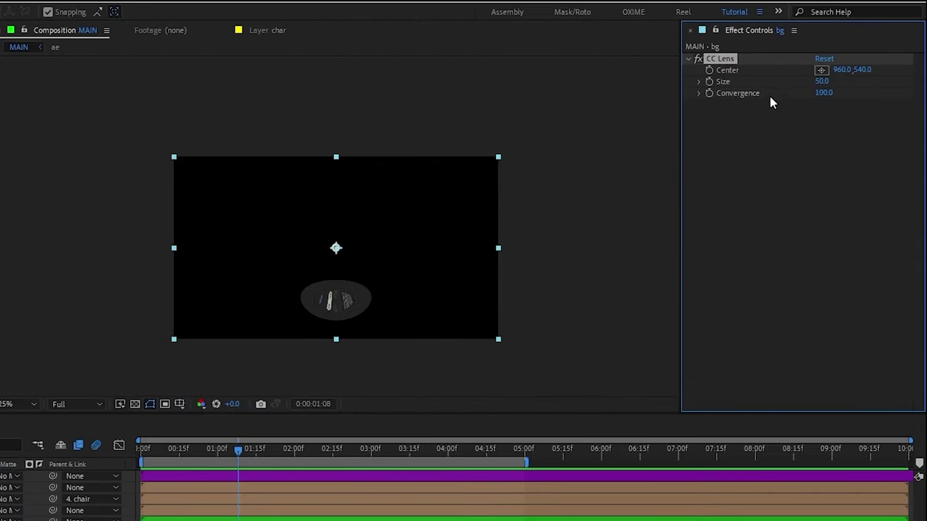
pyautogui.moveTo(821, 81); pyautogui.dragTo(919, 84)
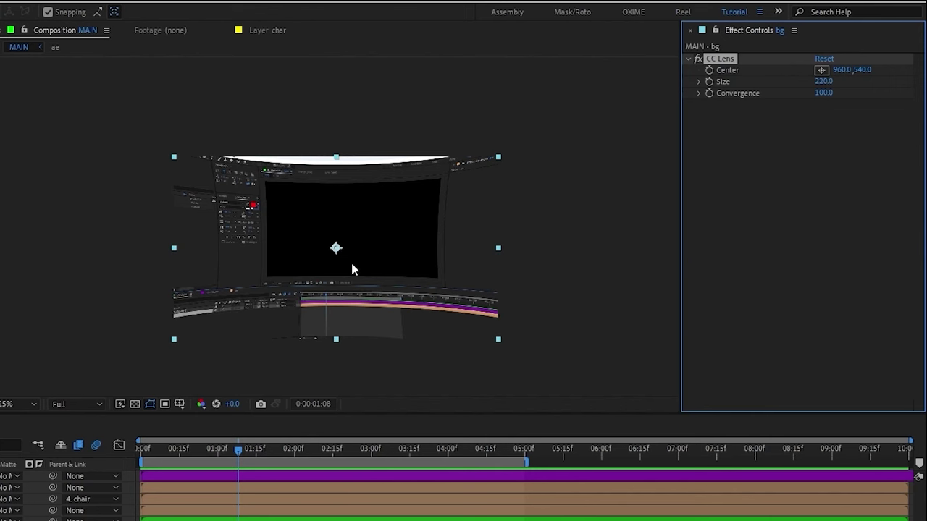
# Step: Scale the bg screenshot layer up to 108%
pyautogui.click(87, 517)
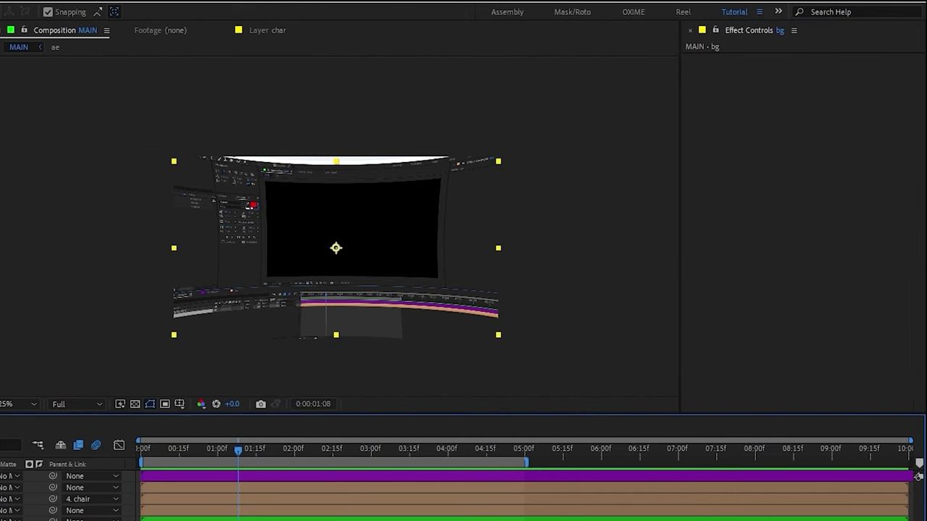
pyautogui.press('s')
pyautogui.moveTo(178, 420)
pyautogui.mouseDown()
pyautogui.moveTo(200, 419)
pyautogui.moveTo(181, 417)
pyautogui.mouseUp()
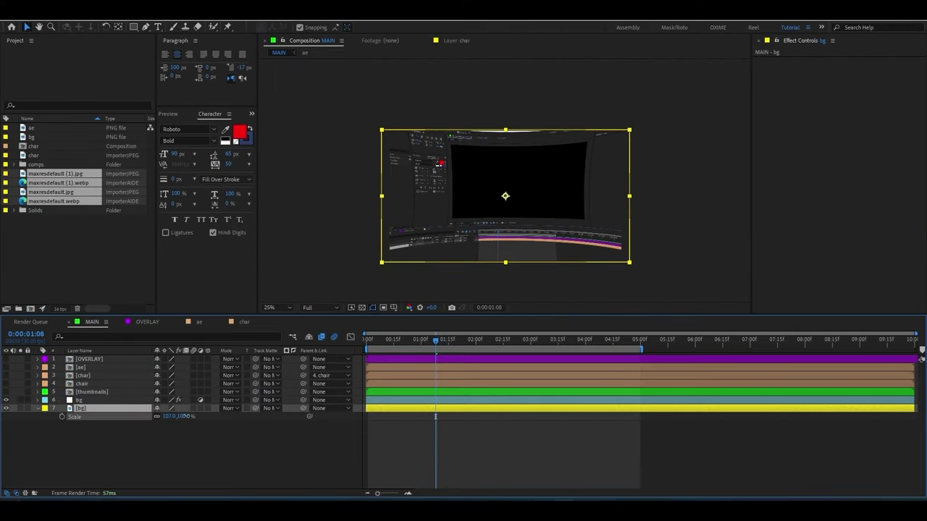
pyautogui.press('Return')
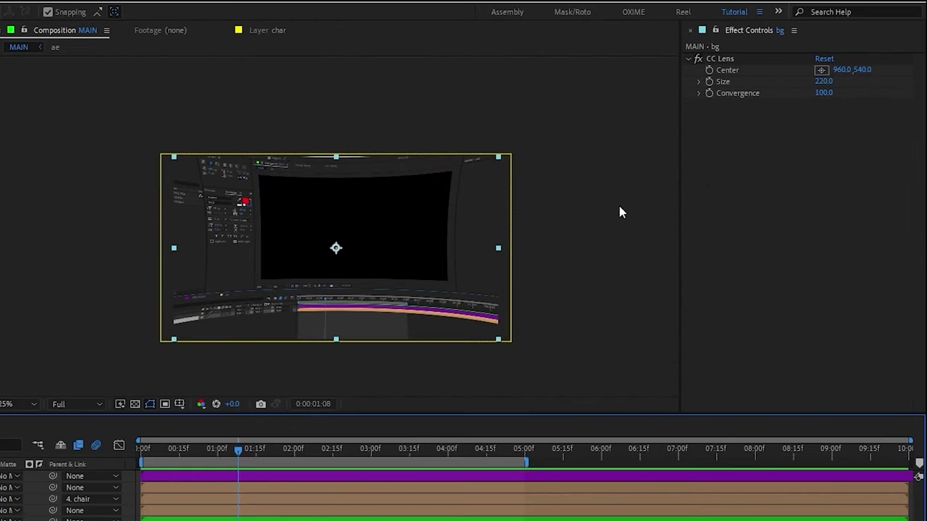
# Step: Add Fast Box Blur to the bg layer with a Blur Radius of 3
pyautogui.click(88, 399)
pyautogui.hotkey('ctrl', 'space')
pyautogui.write('fa')
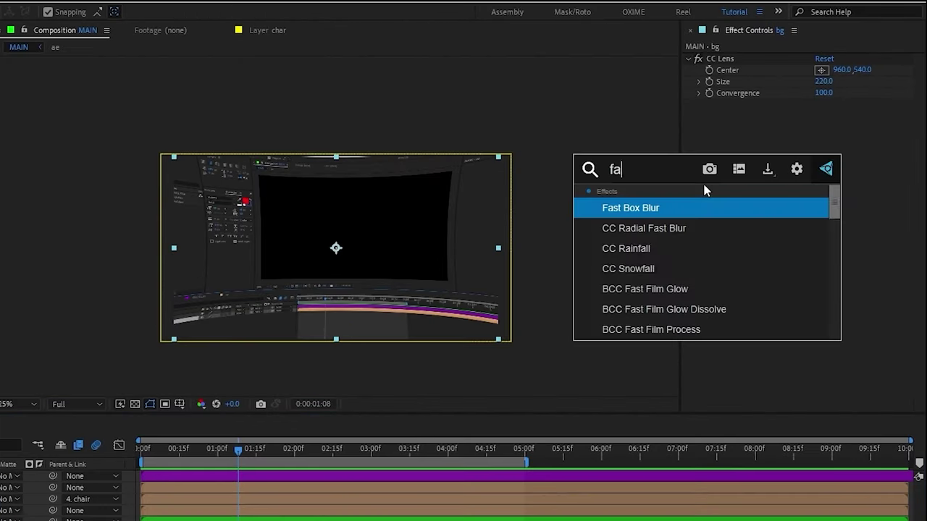
pyautogui.write('st')
pyautogui.click(666, 203)
pyautogui.click(829, 117)
pyautogui.click(731, 168)
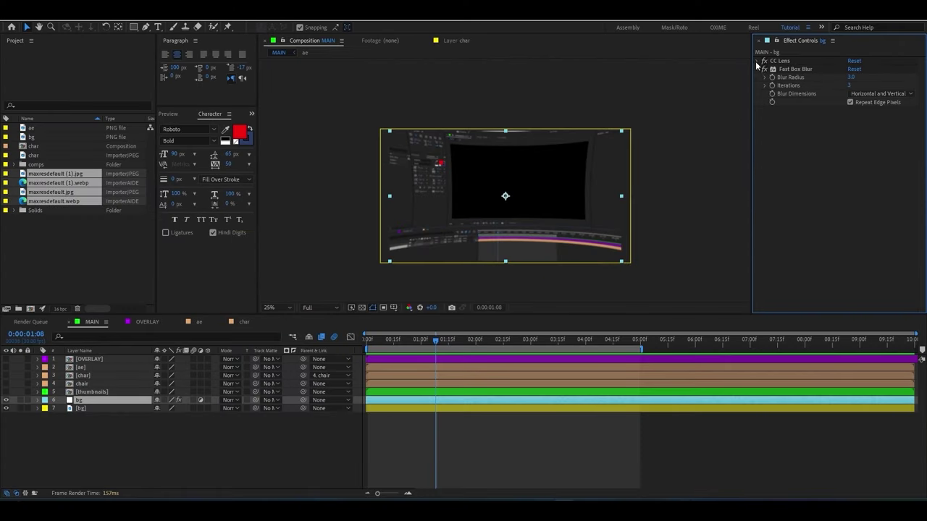
# Step: Add S_Vignette to the bg layer and widen its Radius to about 1.03
pyautogui.hotkey('ctrl', '`')
pyautogui.hotkey('ctrl', 'space')
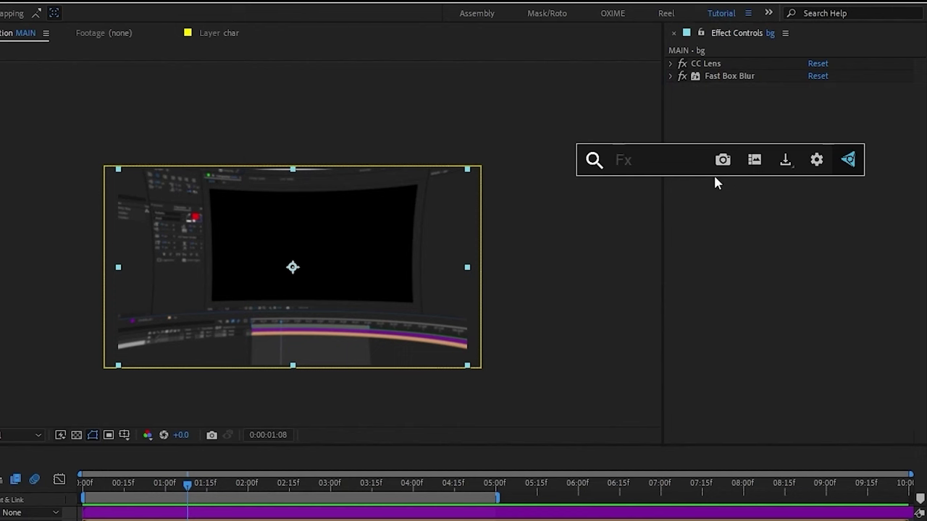
pyautogui.write('vig')
pyautogui.press('Return')
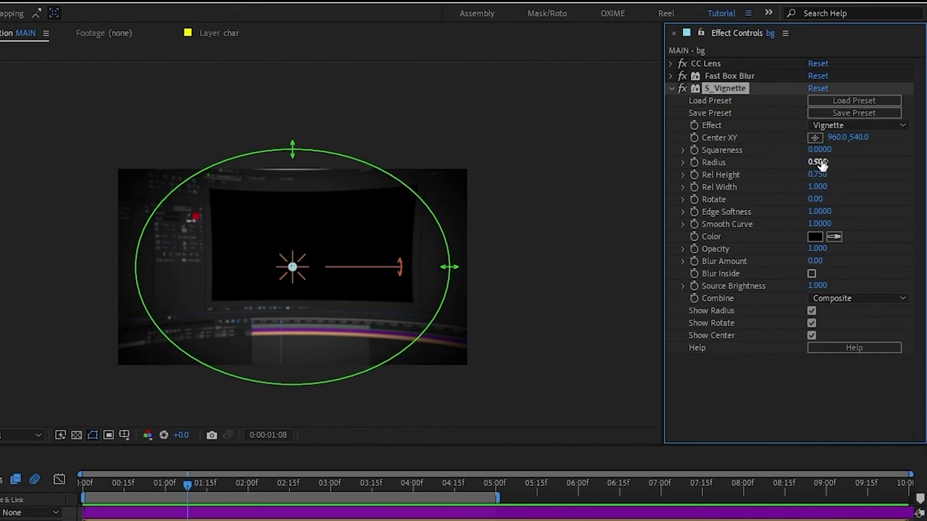
pyautogui.moveTo(816, 164); pyautogui.dragTo(832, 162)
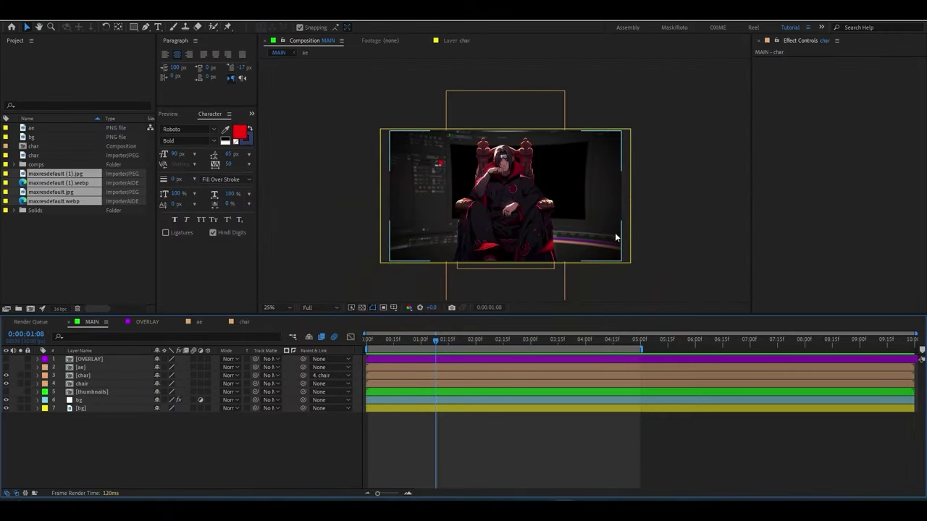
# Step: Create a text layer reading 'HOW I MAKE MY' with 'THUMBNAILS' on a second line
pyautogui.scroll(-1, 552, 191)
pyautogui.click(551, 191)
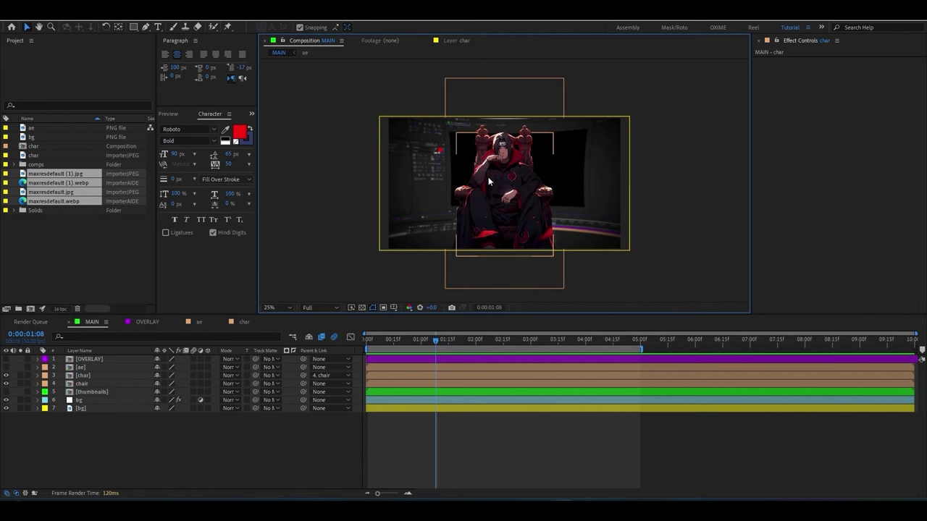
pyautogui.click(88, 254)
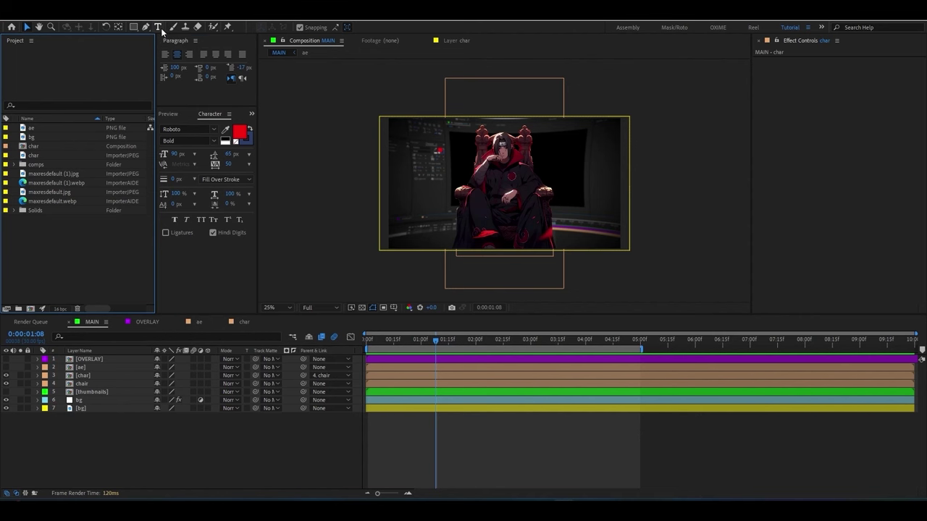
pyautogui.click(159, 27)
pyautogui.click(398, 142)
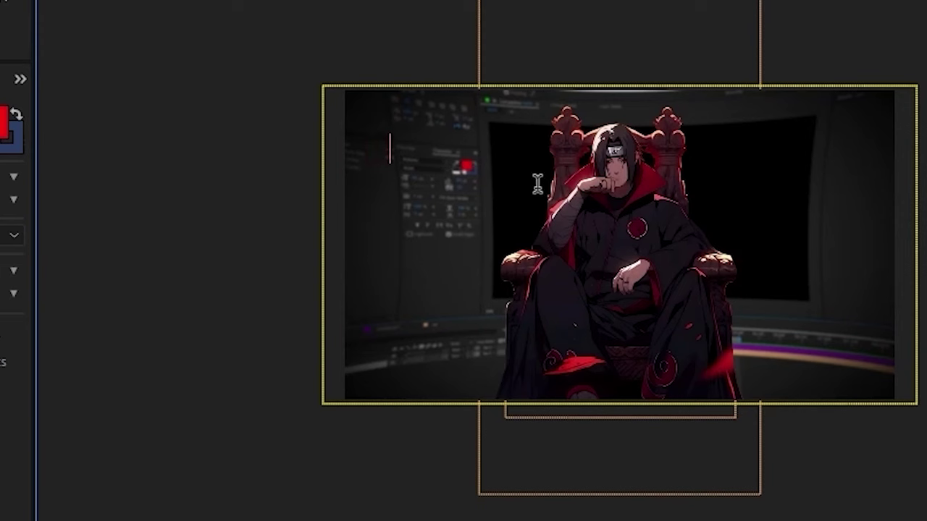
pyautogui.write('HOW')
pyautogui.write(' I MAKE M')
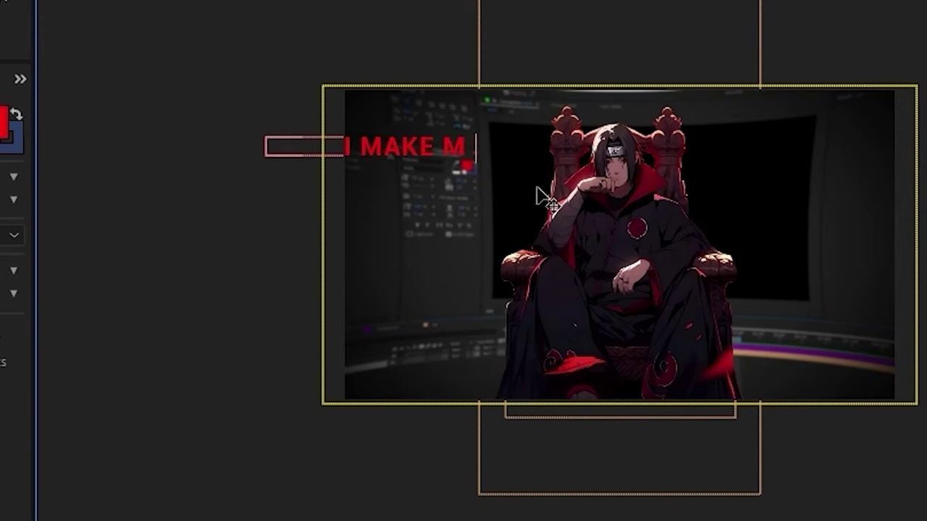
pyautogui.write('Y')
pyautogui.press('Return')
pyautogui.write('THUMBNAILS')
pyautogui.press('Escape')
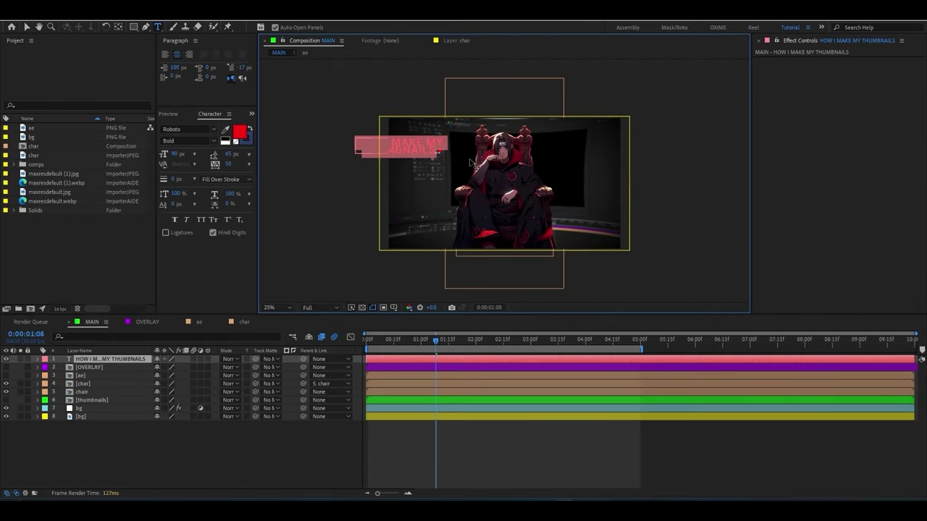
# Step: Centre the title's anchor point and position in the comp, and make its text white
pyautogui.hotkey('ctrl', 'alt', 'Home')
pyautogui.hotkey('ctrl', 'Home')
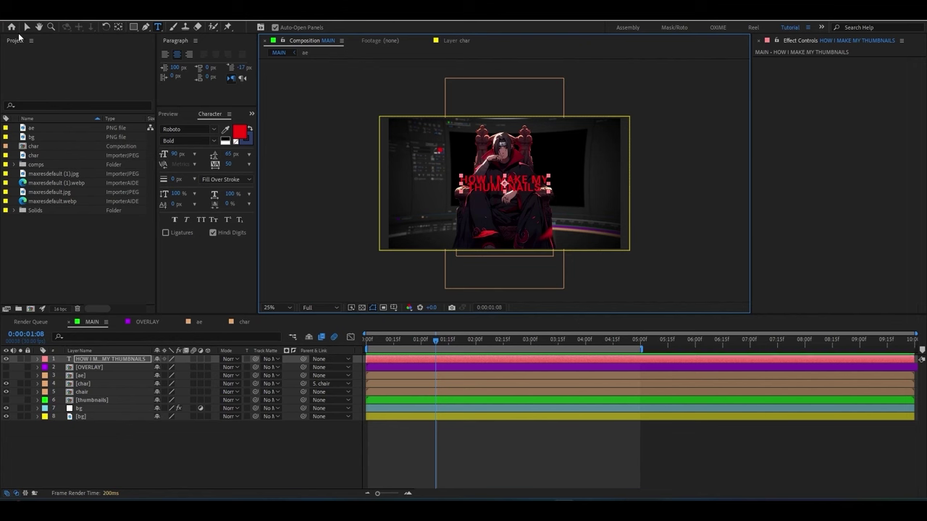
pyautogui.doubleClick(511, 190)
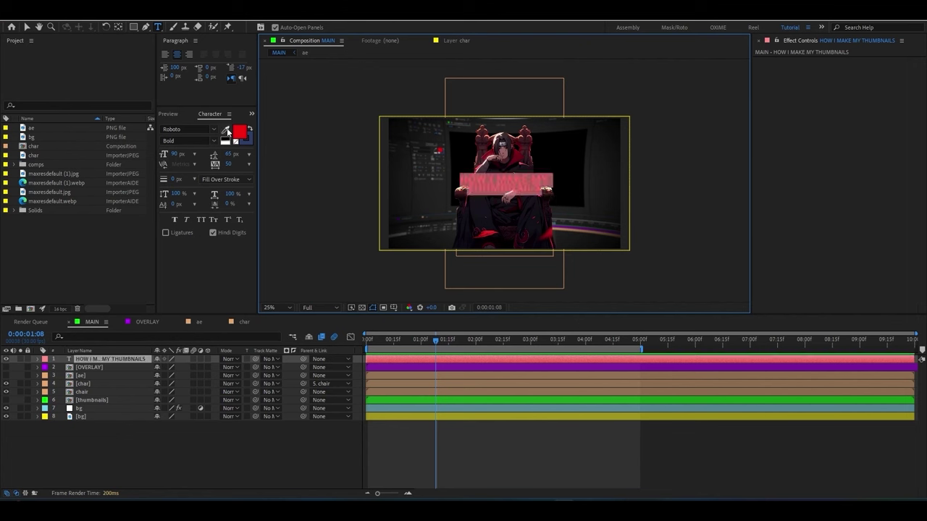
pyautogui.click(226, 140)
pyautogui.click(456, 184)
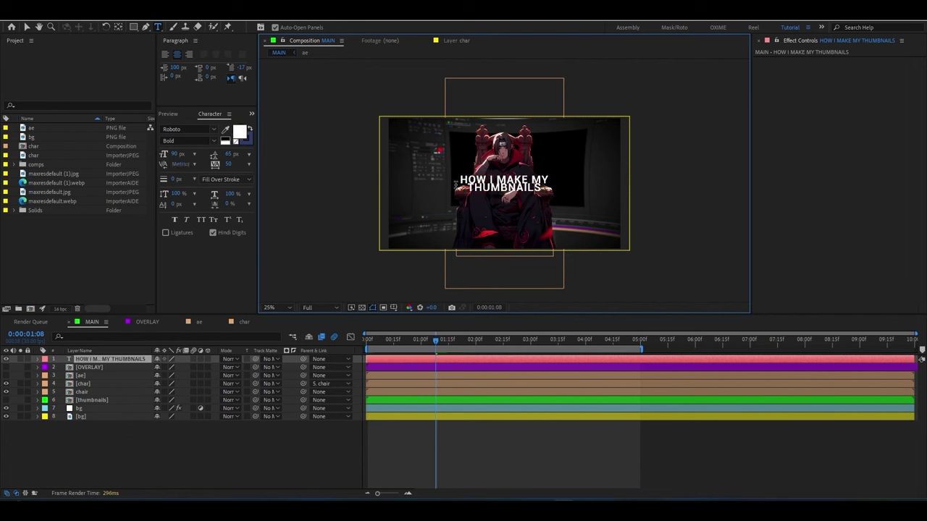
# Step: Set the title to Impact at 275 px with 244 px leading
pyautogui.click(197, 128)
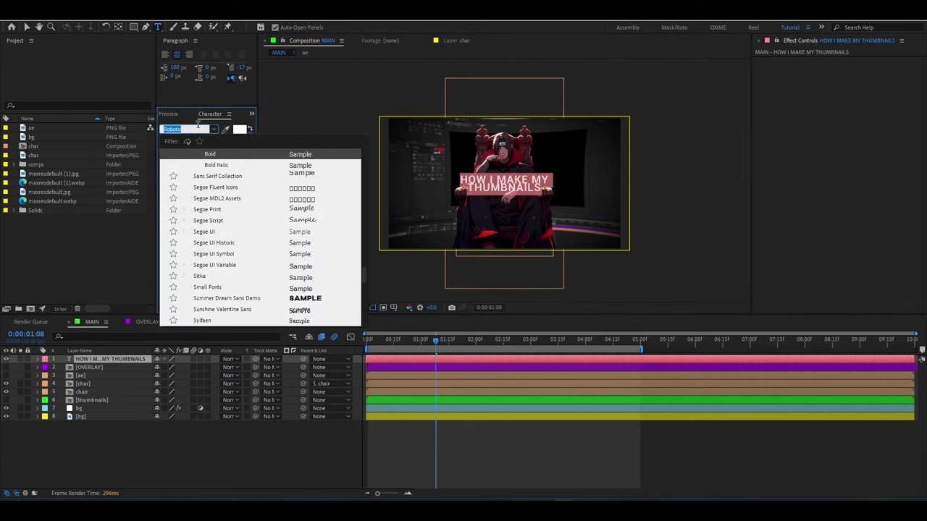
pyautogui.scroll(10, 261, 165)
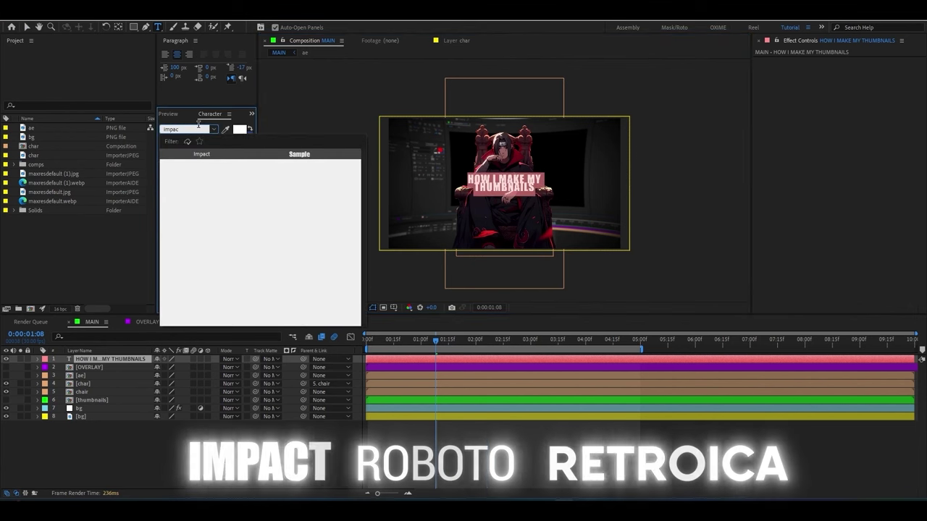
pyautogui.click(314, 160)
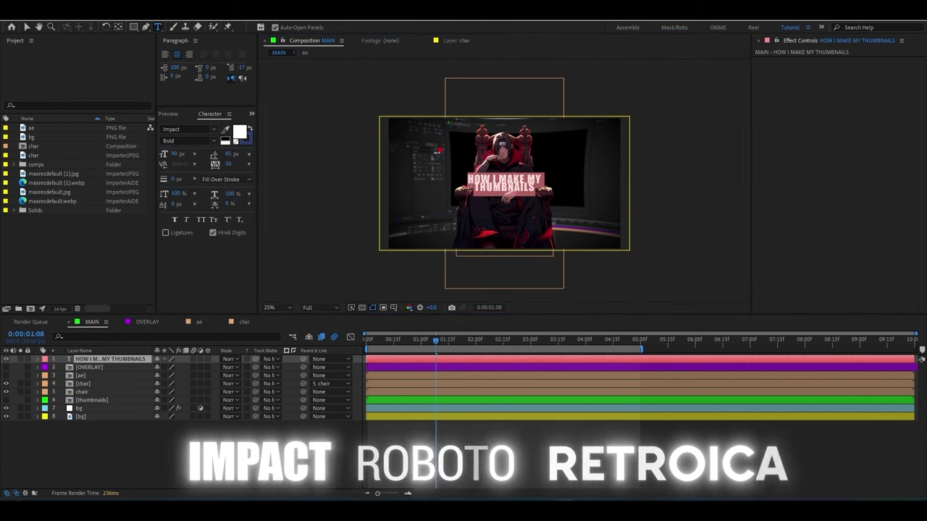
pyautogui.moveTo(173, 154)
pyautogui.mouseDown()
pyautogui.moveTo(217, 154)
pyautogui.moveTo(255, 190)
pyautogui.mouseUp()
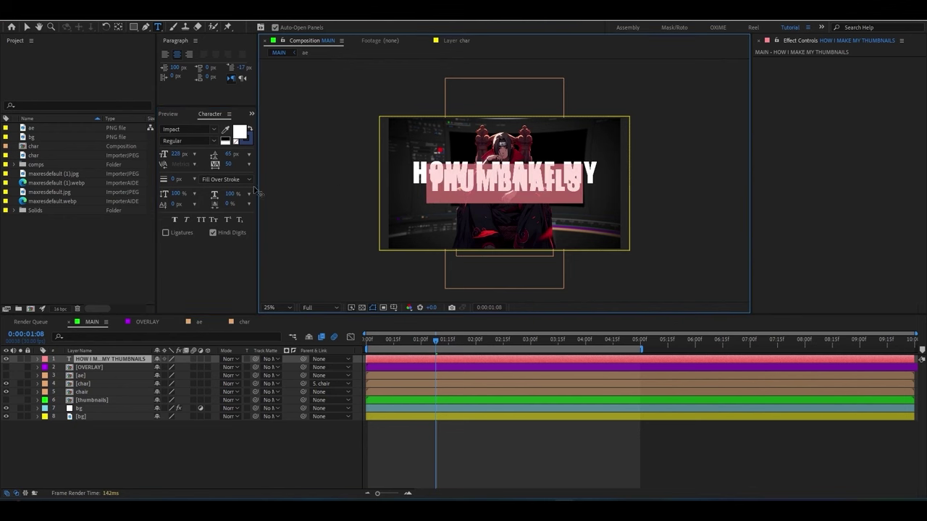
pyautogui.moveTo(230, 154); pyautogui.dragTo(330, 155)
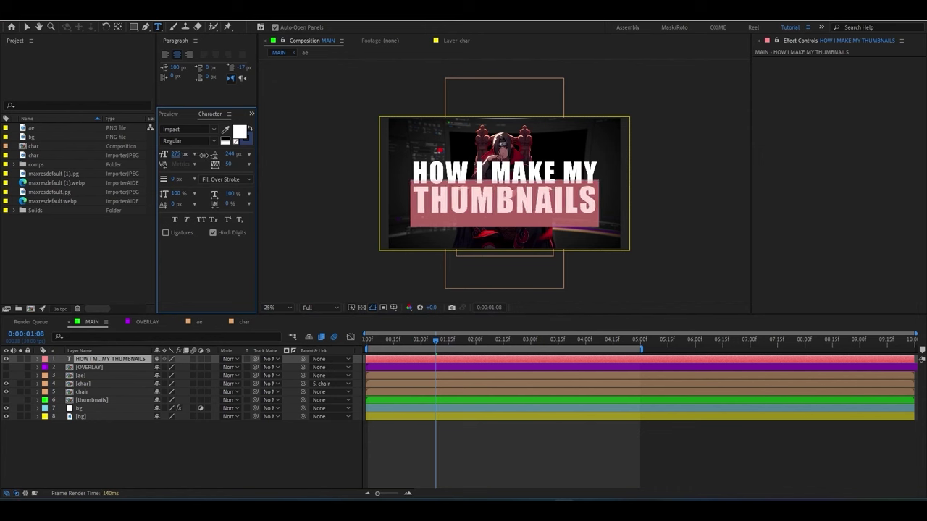
pyautogui.click(505, 192)
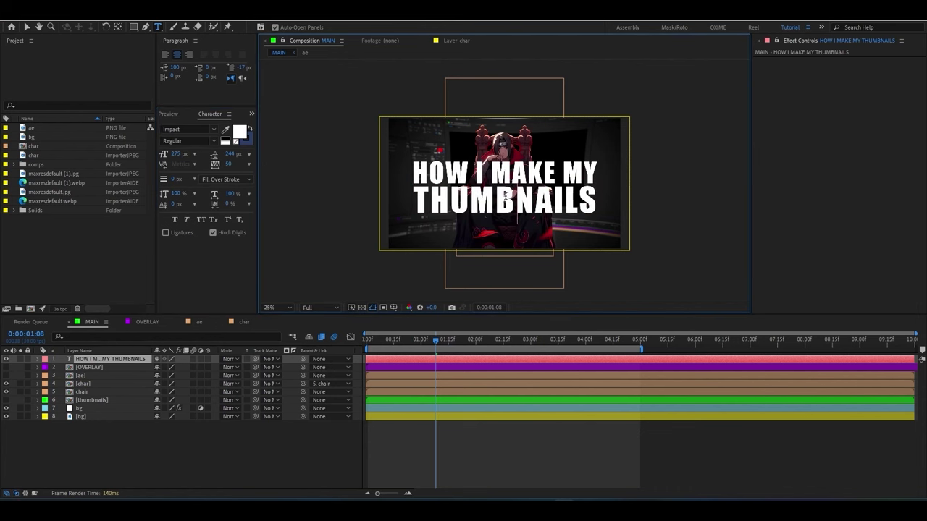
# Step: Create a new white solid layer named 'element'
pyautogui.rightClick(100, 312)
pyautogui.click(253, 342)
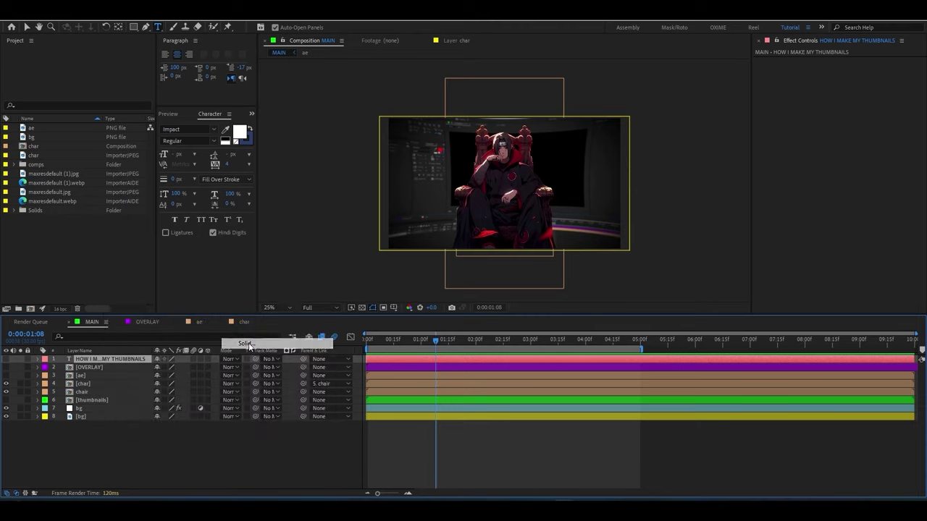
pyautogui.write('elemet')
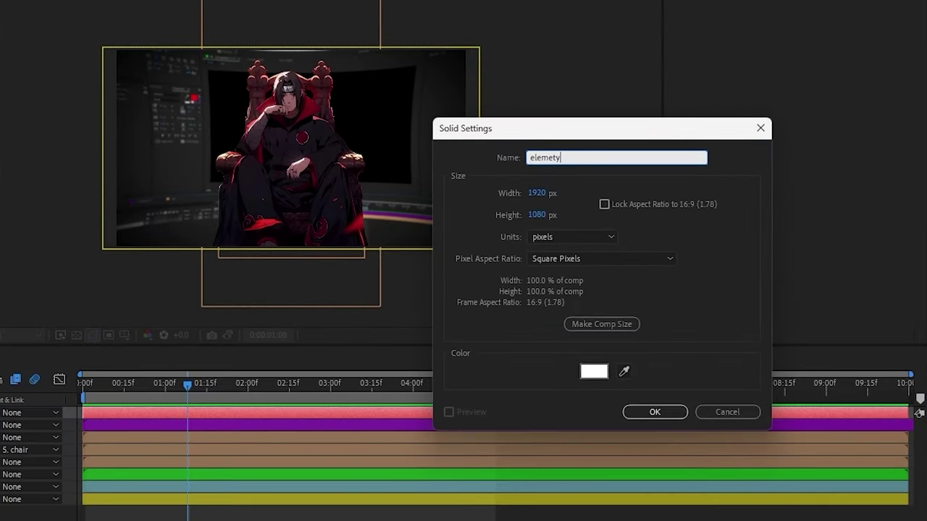
pyautogui.press('BackSpace')
pyautogui.write('nt')
pyautogui.press('Return')
pyautogui.click(138, 366)
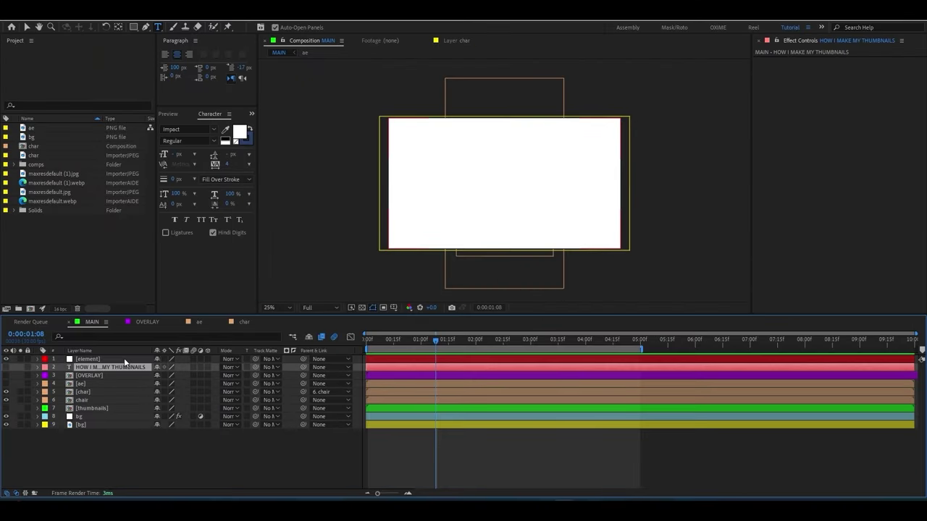
pyautogui.click(125, 359)
# Step: Apply Element to the solid and set Custom Layers Path Layer 1 to the title text
pyautogui.hotkey('ctrl', 'space')
pyautogui.write('ele')
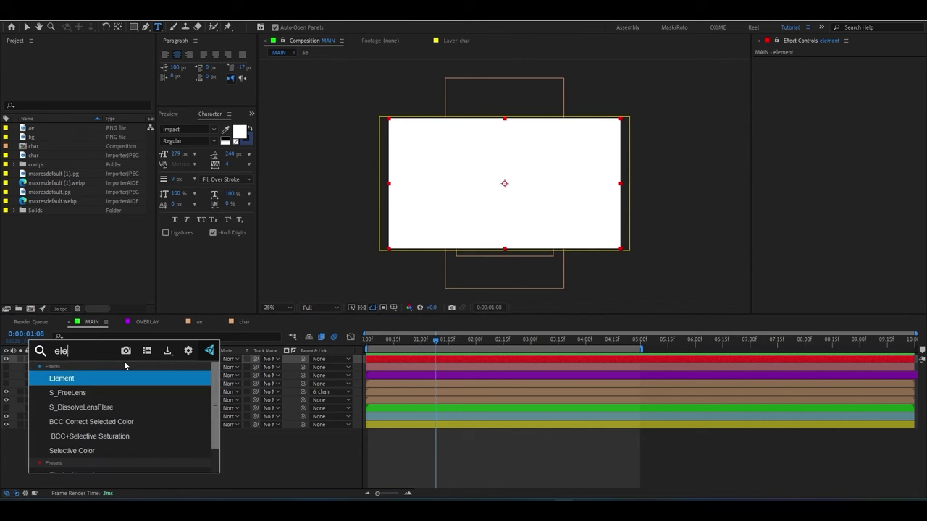
pyautogui.press('Return')
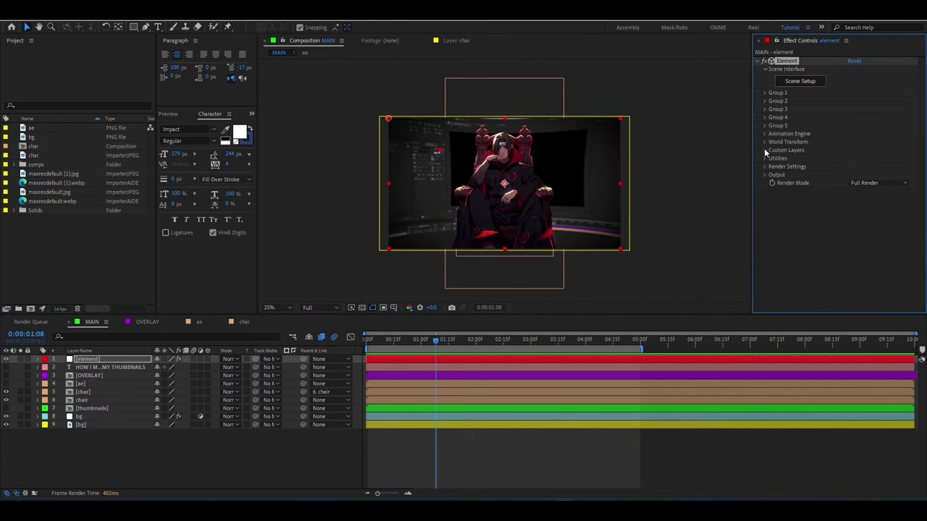
pyautogui.click(765, 150)
pyautogui.click(694, 211)
pyautogui.click(826, 224)
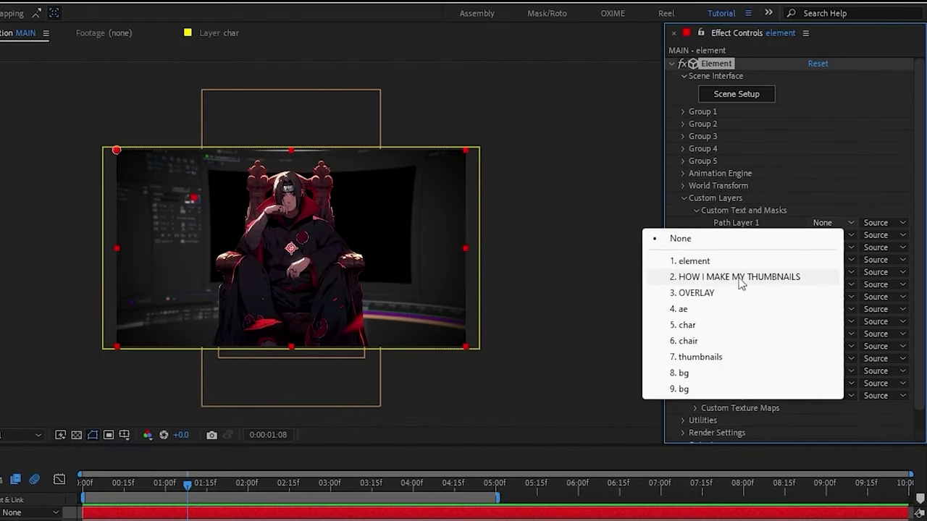
pyautogui.click(729, 278)
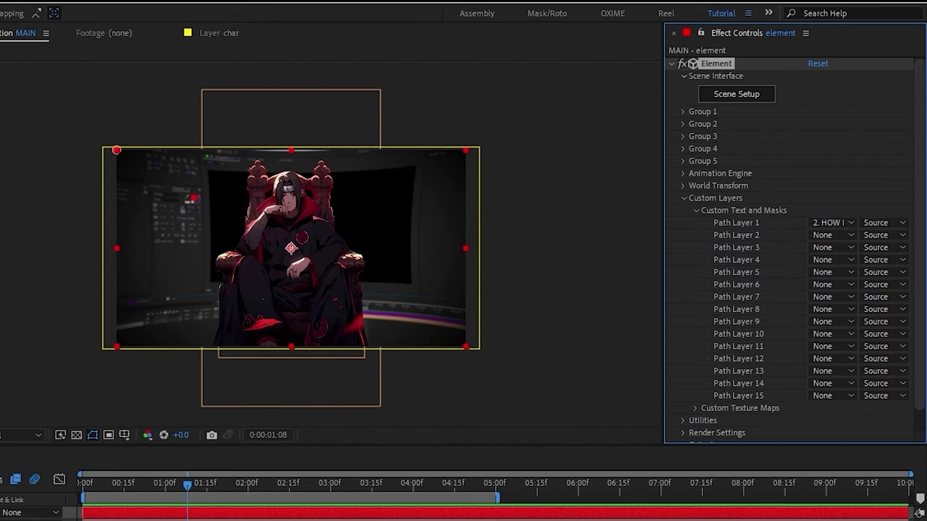
# Step: Shy the title text, OVERLAY and ae layers, then open Element's Scene Setup
pyautogui.click(185, 366)
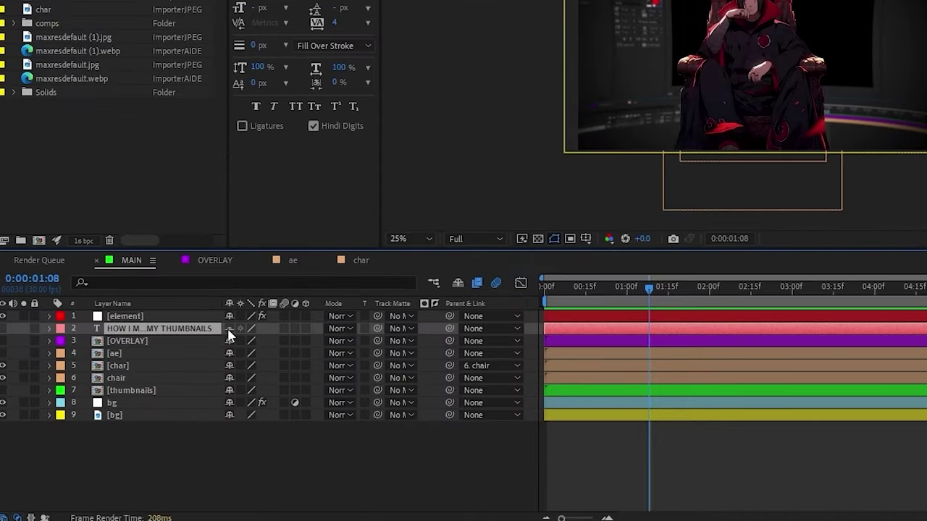
pyautogui.click(458, 282)
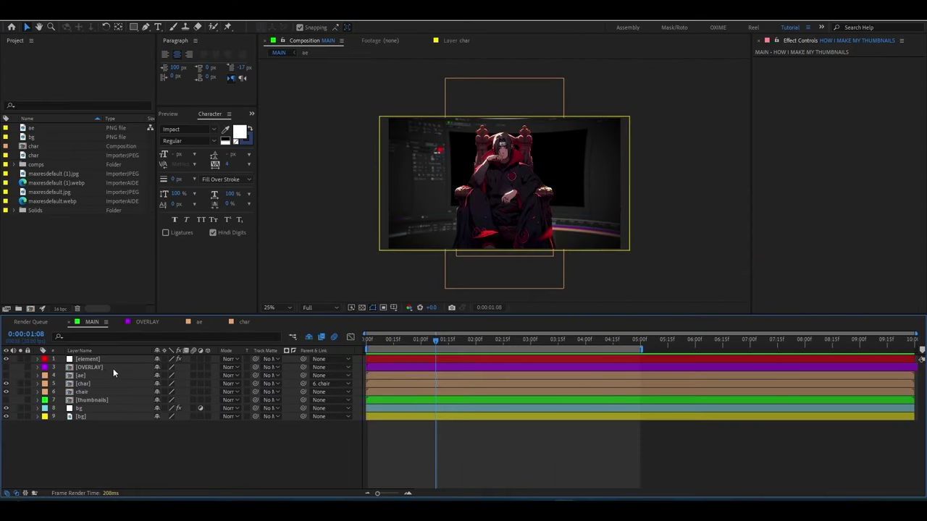
pyautogui.click(143, 367)
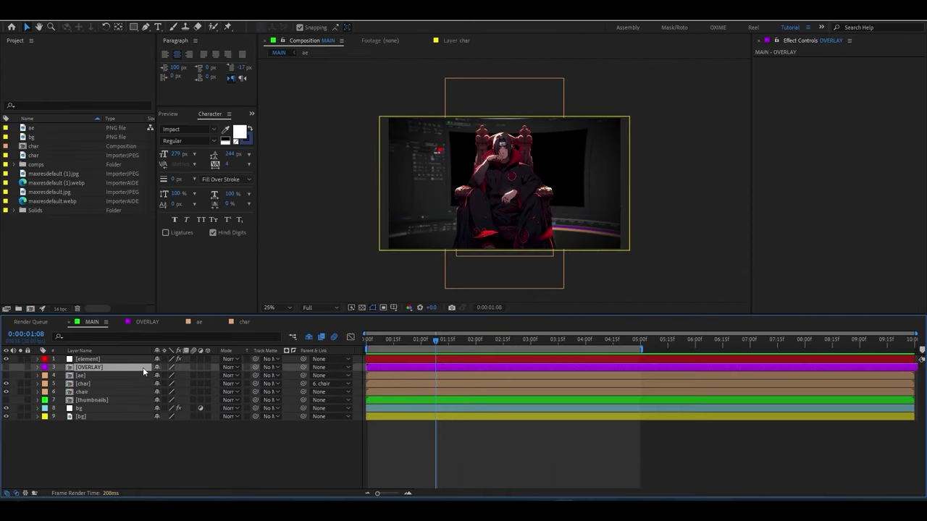
pyautogui.click(157, 367)
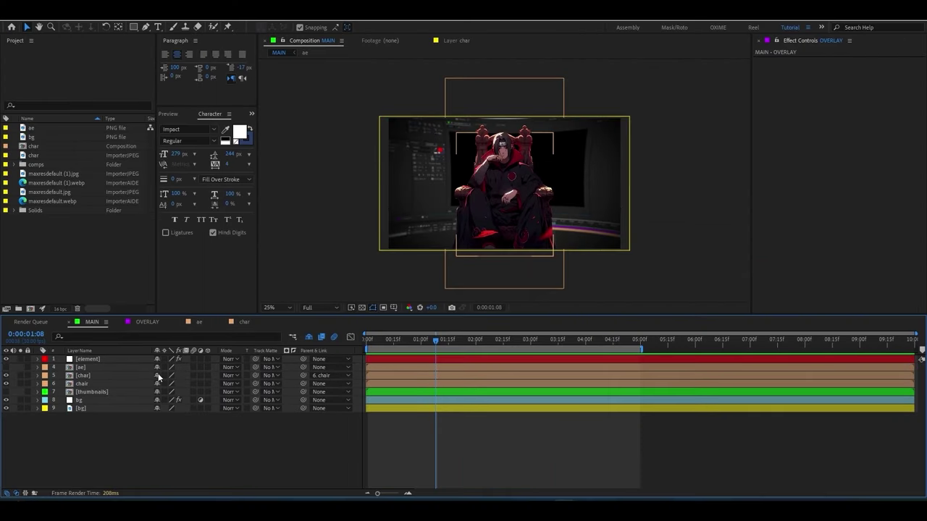
pyautogui.click(157, 367)
pyautogui.click(90, 367)
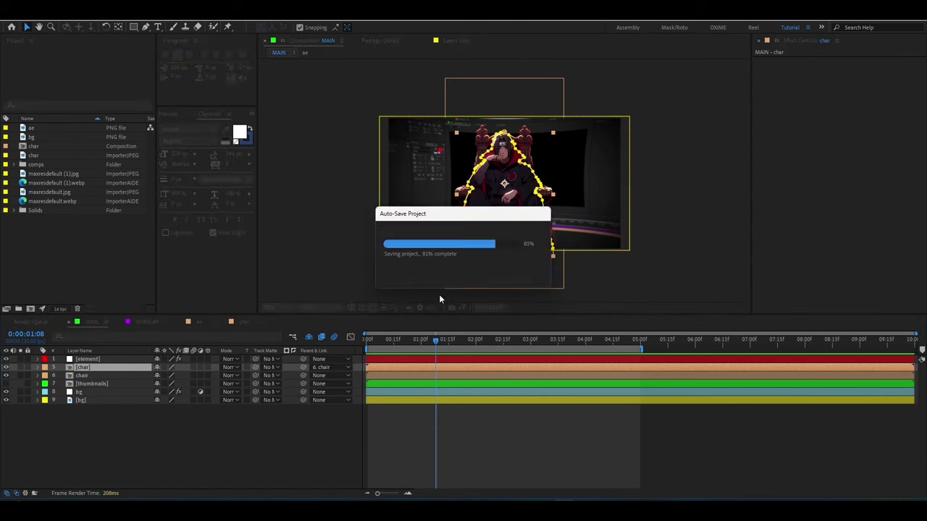
pyautogui.click(86, 359)
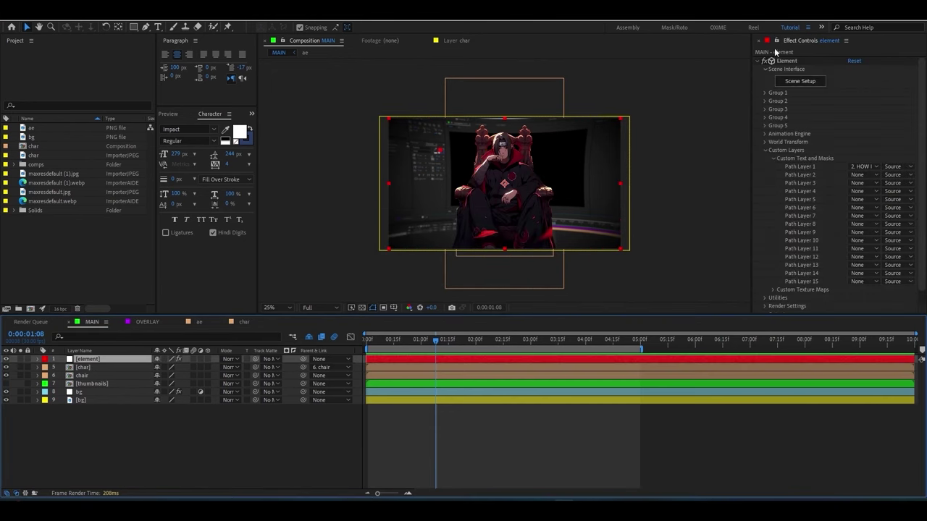
pyautogui.click(801, 81)
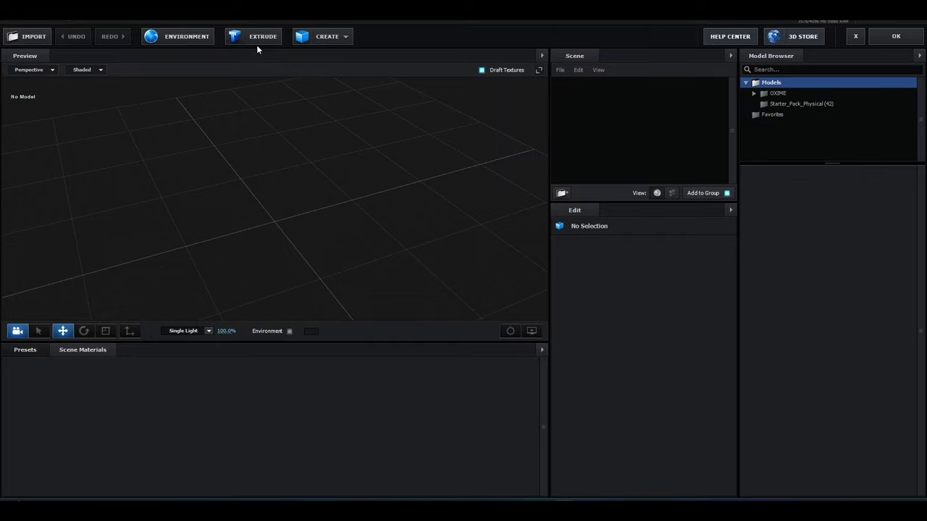
# Step: Extrude the title text into a 3D model and view it at an angle
pyautogui.click(257, 40)
pyautogui.scroll(-5, 455, 140)
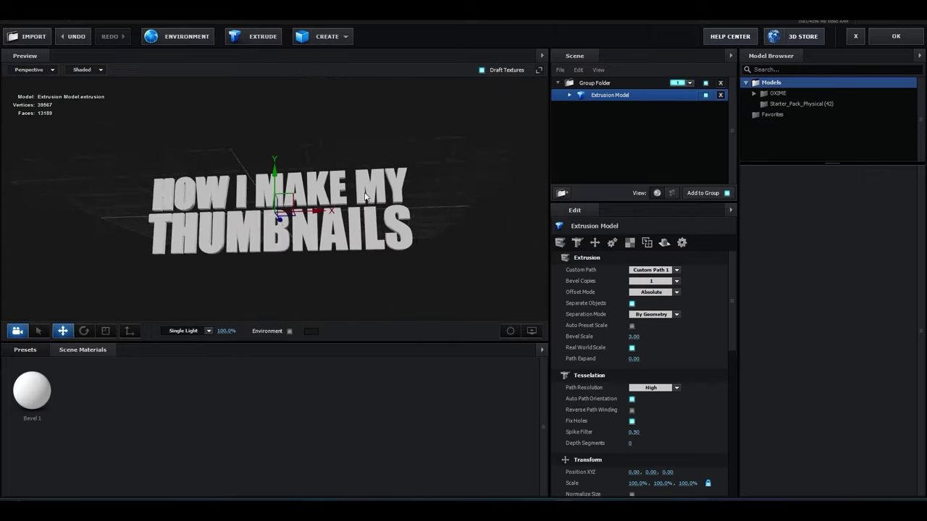
pyautogui.moveTo(455, 139); pyautogui.dragTo(376, 216)
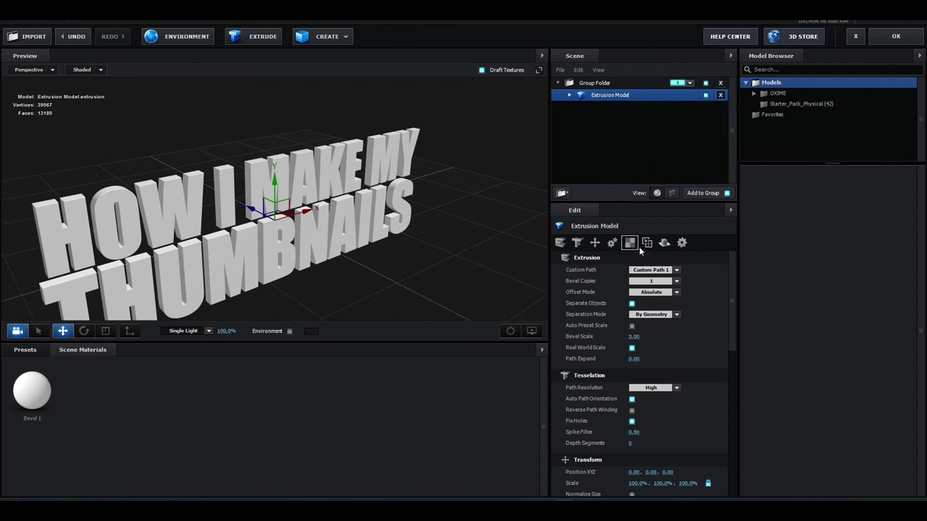
# Step: Set Bevel Copies to 3 and Offset Mode to Relative for the extrusion
pyautogui.click(666, 282)
pyautogui.click(648, 313)
pyautogui.click(675, 291)
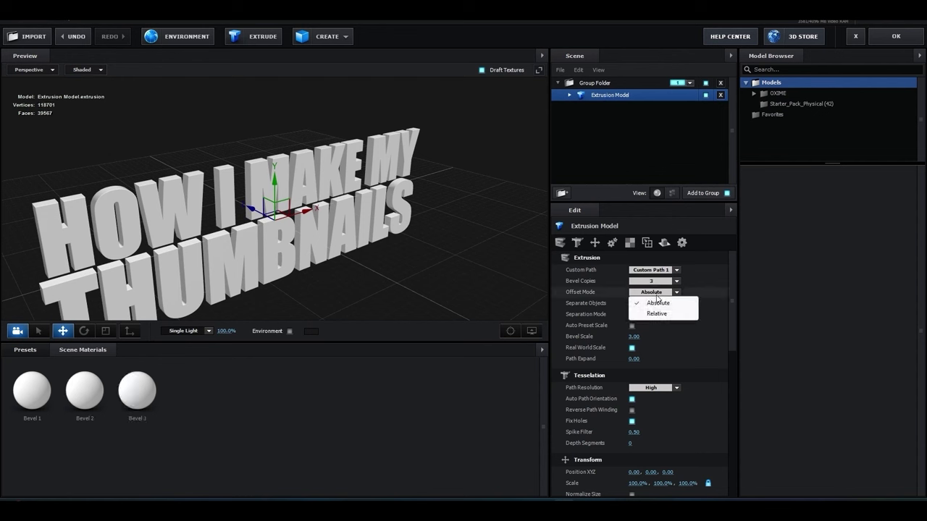
pyautogui.click(651, 311)
pyautogui.moveTo(431, 255); pyautogui.dragTo(411, 288)
pyautogui.scroll(5, 348, 216)
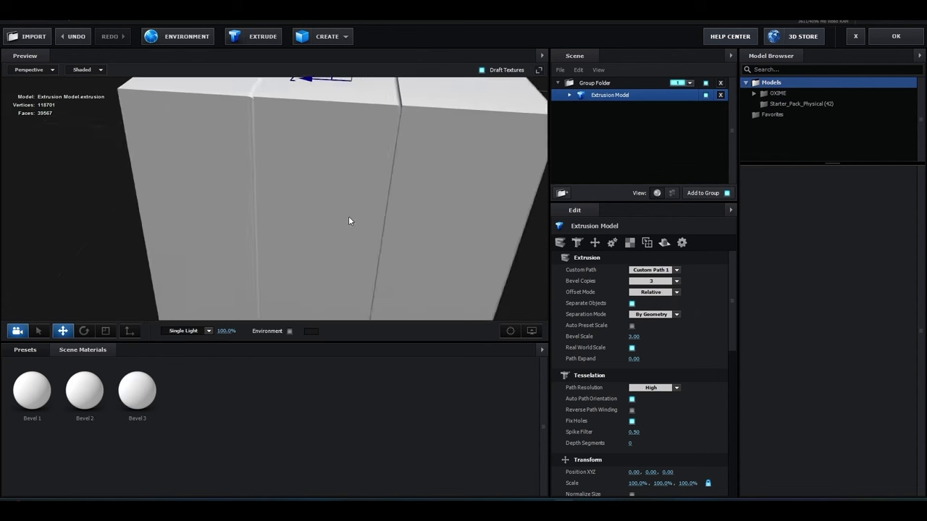
pyautogui.scroll(-2, 348, 216)
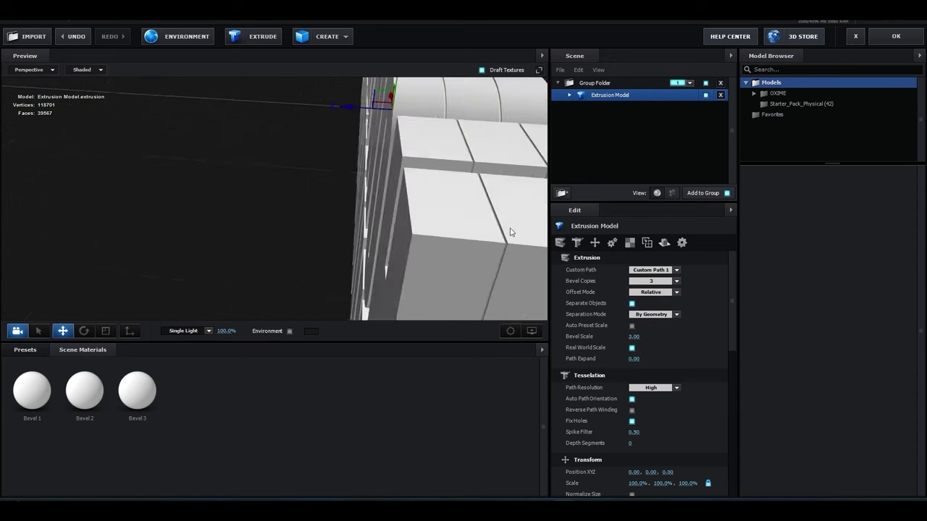
pyautogui.scroll(-5, 447, 199)
pyautogui.moveTo(447, 199); pyautogui.dragTo(406, 217)
# Step: Hide Bevels 2 and 3 and deepen Bevel 1's extrusion to 2.72
pyautogui.click(569, 94)
pyautogui.click(608, 119)
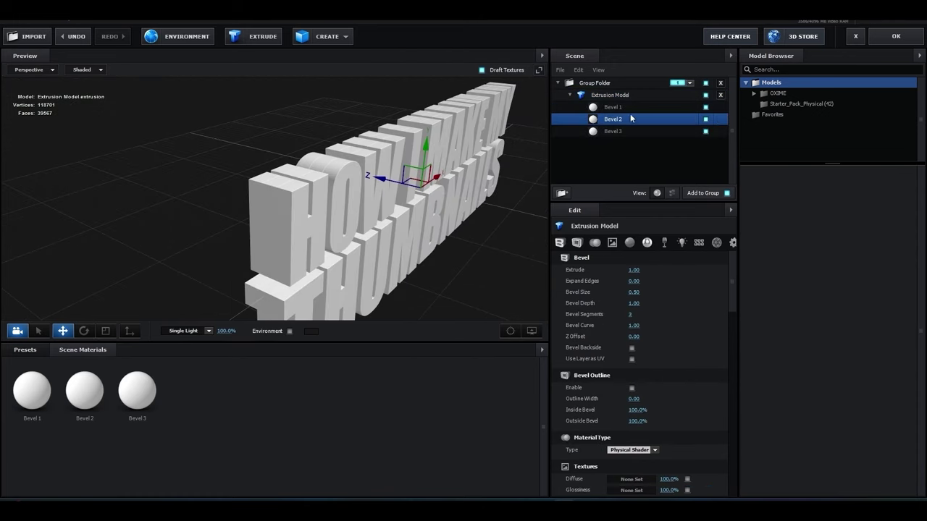
pyautogui.click(705, 118)
pyautogui.click(707, 133)
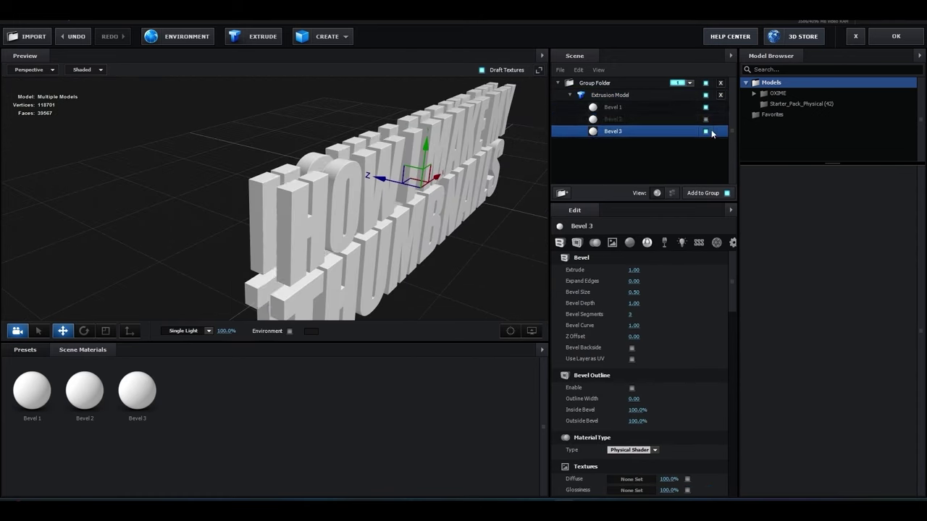
pyautogui.click(706, 132)
pyautogui.click(613, 107)
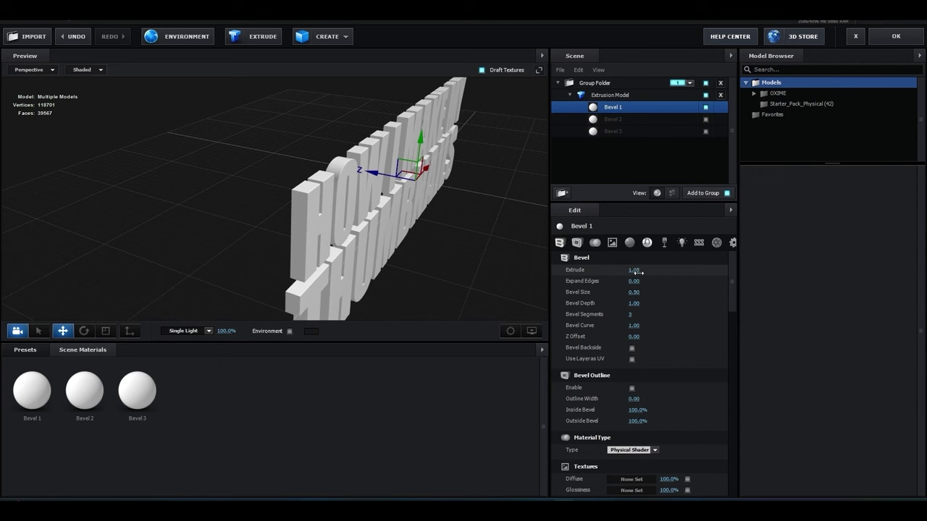
pyautogui.moveTo(635, 271)
pyautogui.mouseDown()
pyautogui.moveTo(673, 271)
pyautogui.moveTo(673, 282)
pyautogui.mouseUp()
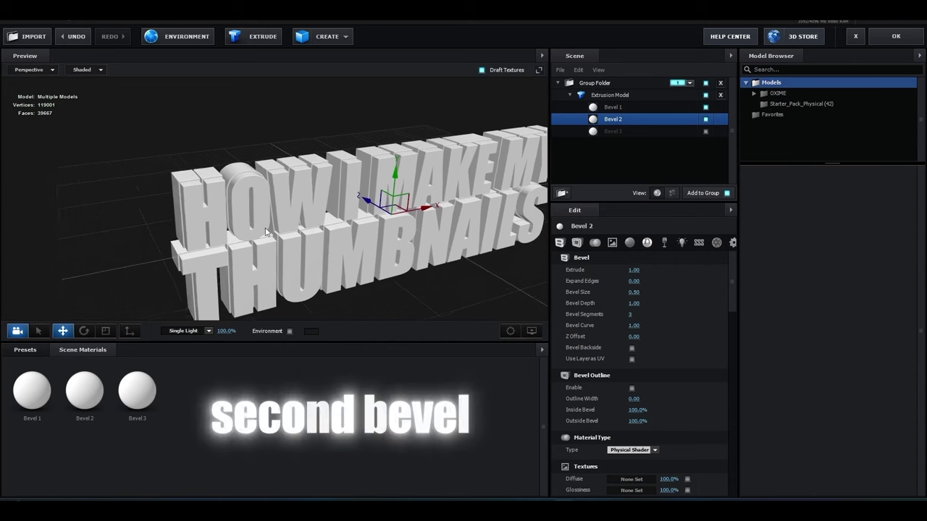
# Step: Reduce Bevel 2's extrusion to 0.22
pyautogui.moveTo(265, 232); pyautogui.dragTo(405, 231)
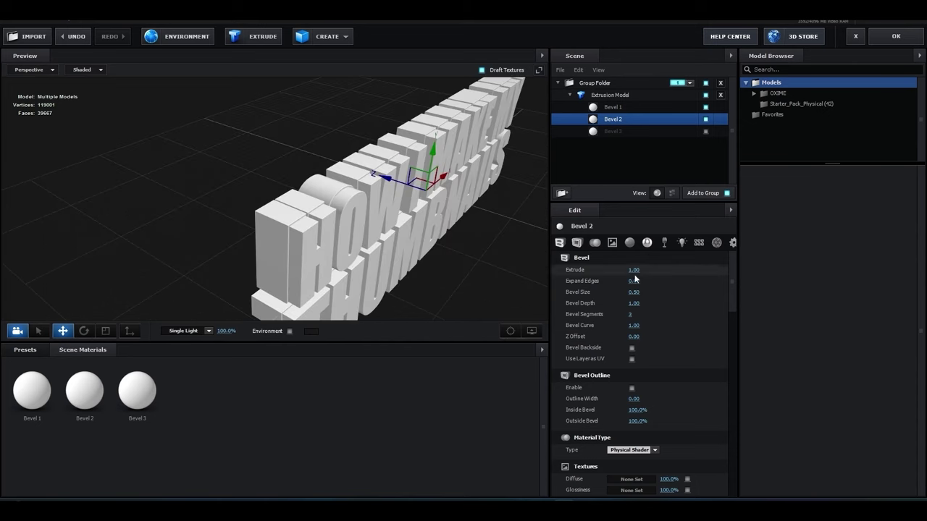
pyautogui.moveTo(633, 270); pyautogui.dragTo(595, 269)
pyautogui.moveTo(515, 264)
pyautogui.mouseDown()
pyautogui.moveTo(268, 241)
pyautogui.moveTo(229, 205)
pyautogui.mouseUp()
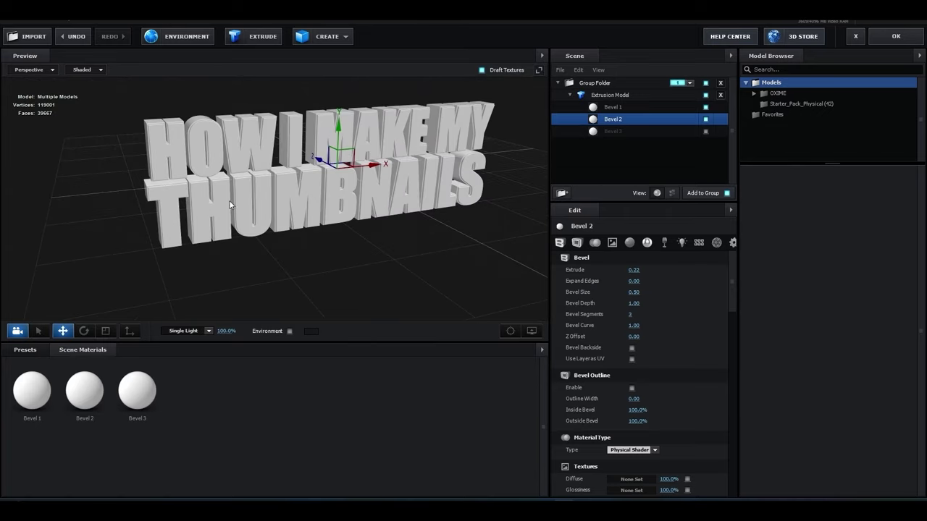
pyautogui.scroll(5, 229, 205)
pyautogui.click(627, 107)
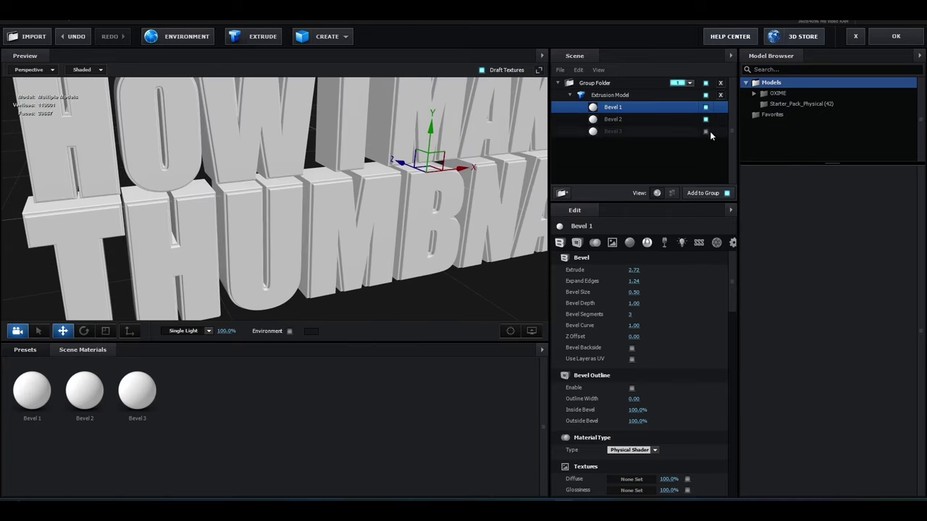
# Step: Show Bevel 3, turn on its Bevel Outline, and set its extrusion to 0
pyautogui.click(706, 131)
pyautogui.click(646, 131)
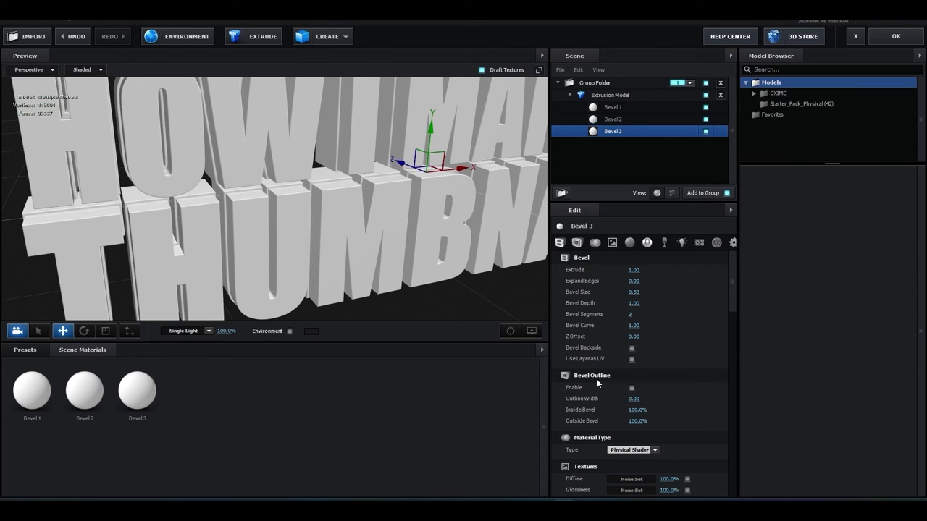
pyautogui.click(631, 388)
pyautogui.scroll(-5, 343, 279)
pyautogui.moveTo(343, 278); pyautogui.dragTo(75, 195)
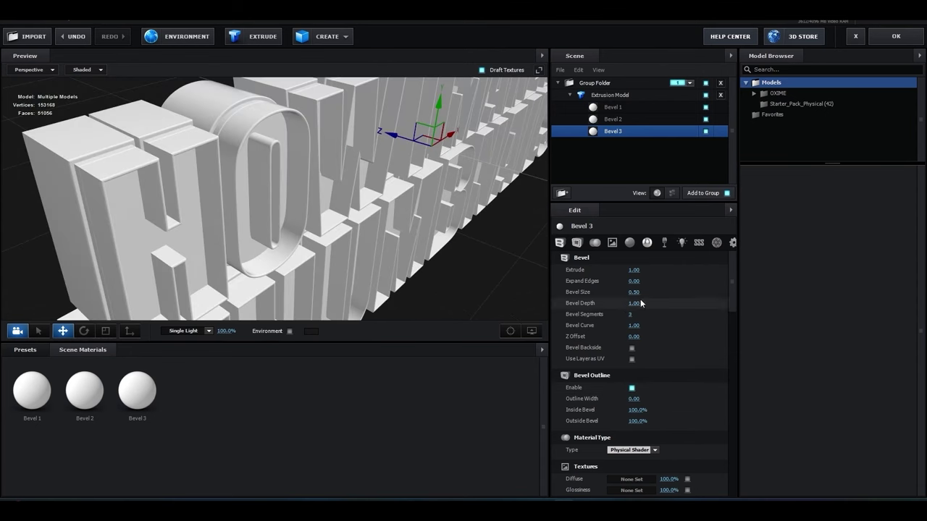
pyautogui.moveTo(616, 271); pyautogui.dragTo(586, 277)
pyautogui.scroll(5, 306, 243)
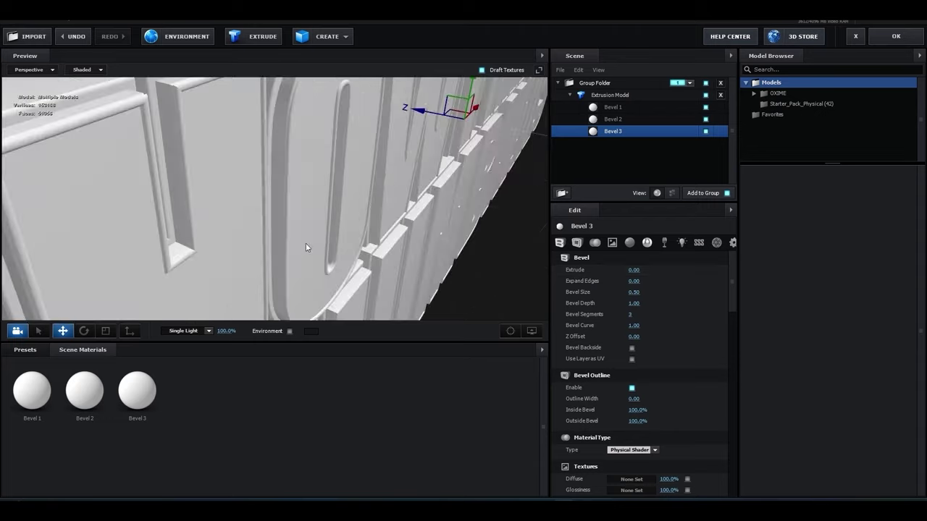
pyautogui.scroll(3, 306, 243)
pyautogui.scroll(-3, 302, 250)
pyautogui.scroll(3, 302, 250)
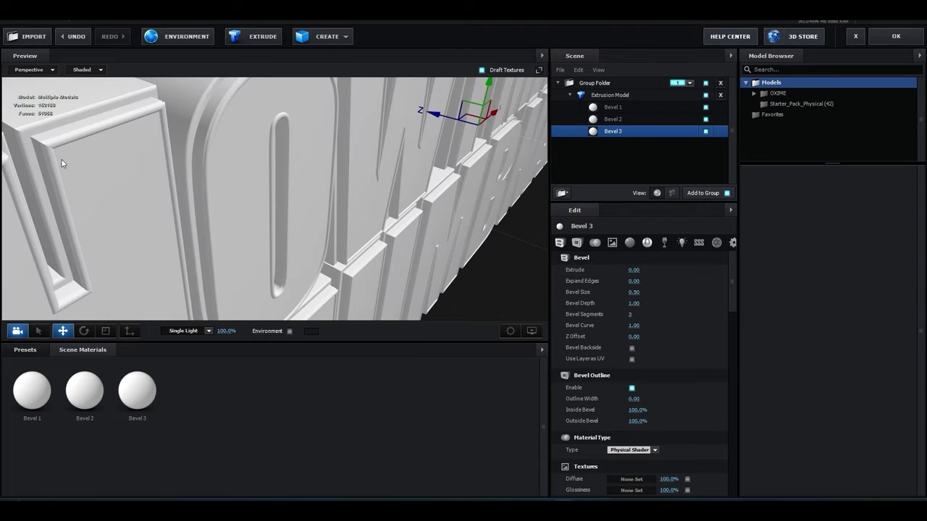
pyautogui.scroll(-5, 137, 250)
pyautogui.moveTo(275, 241); pyautogui.dragTo(302, 251)
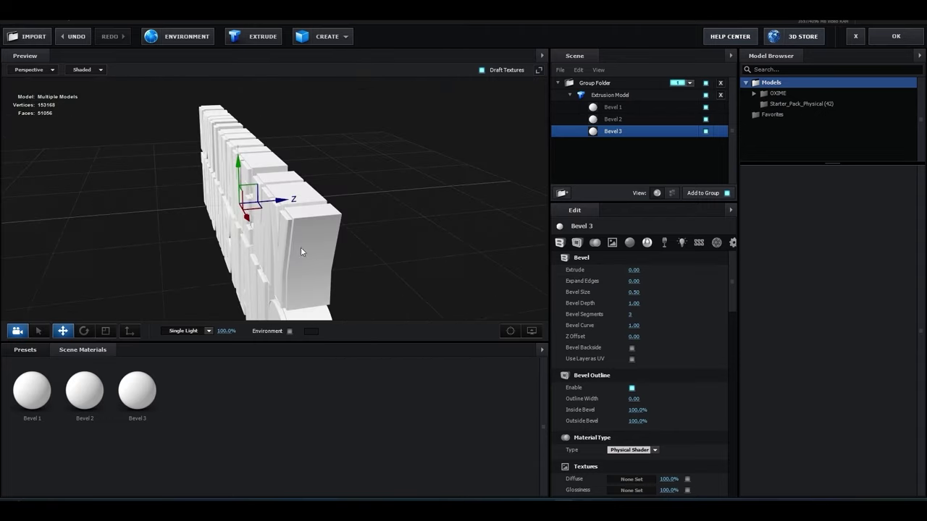
pyautogui.scroll(3, 300, 251)
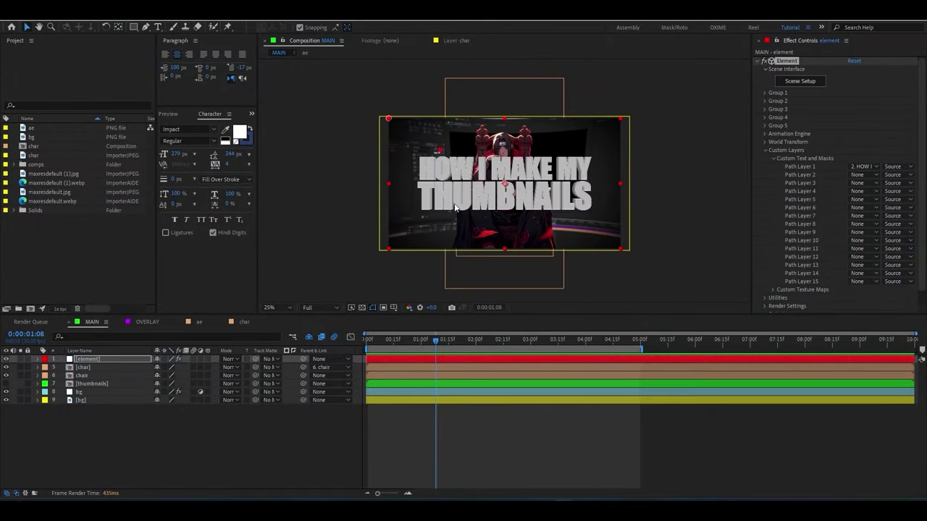
# Step: Set Element's Particle Look particle size to 8 and zoom the view to 50%
pyautogui.click(764, 150)
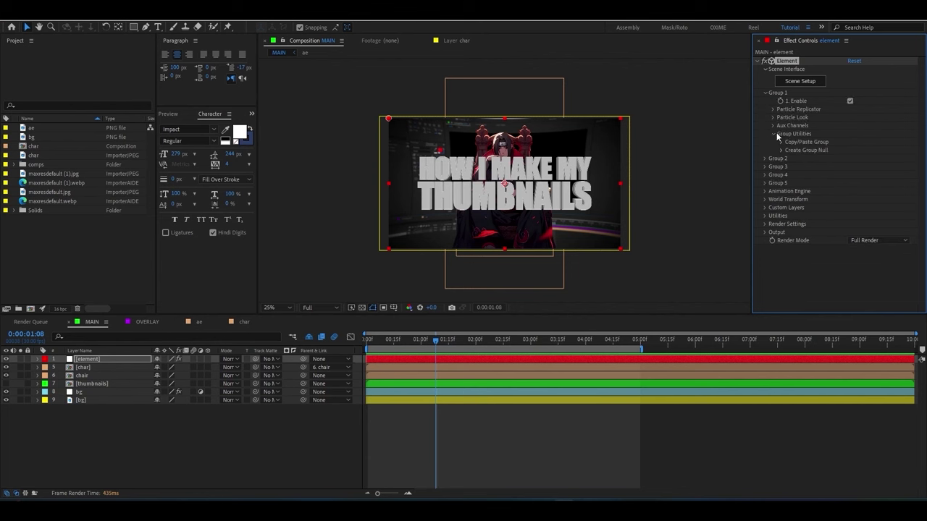
pyautogui.click(773, 118)
pyautogui.click(853, 126)
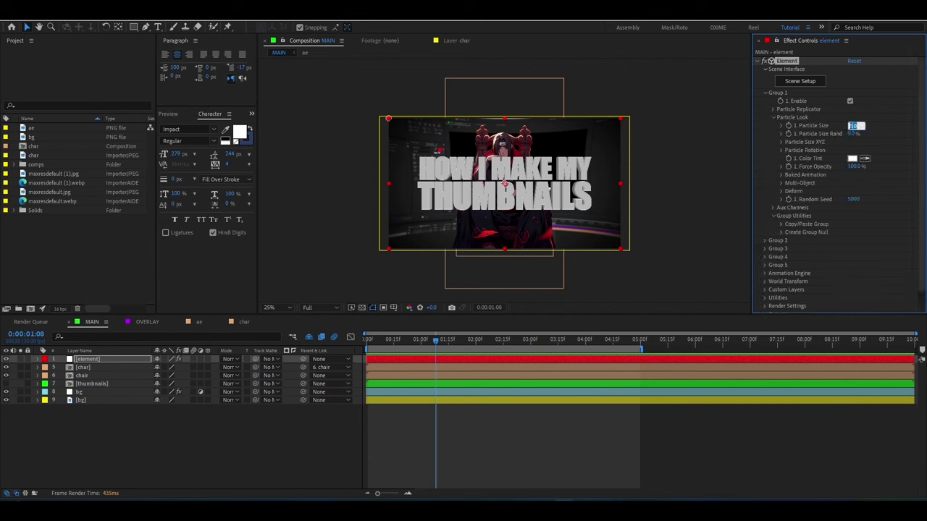
pyautogui.write('8')
pyautogui.click(881, 134)
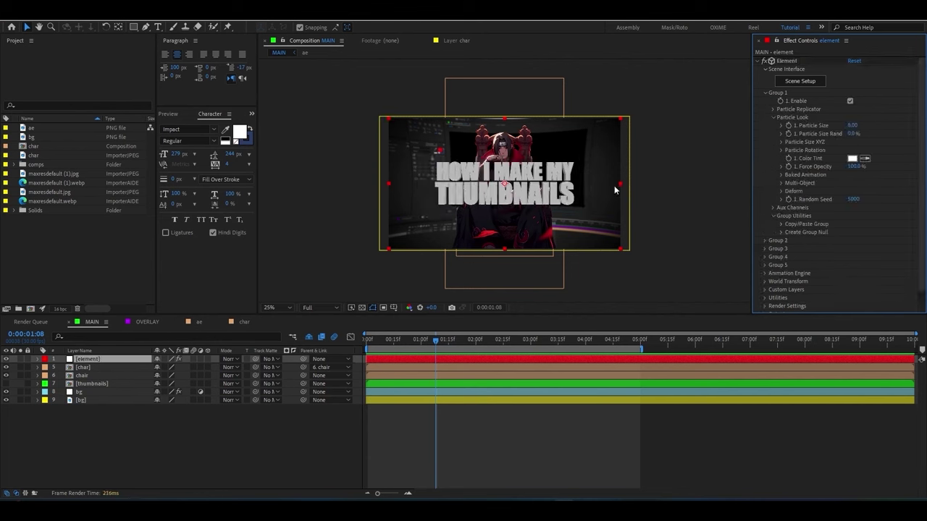
pyautogui.press('.')
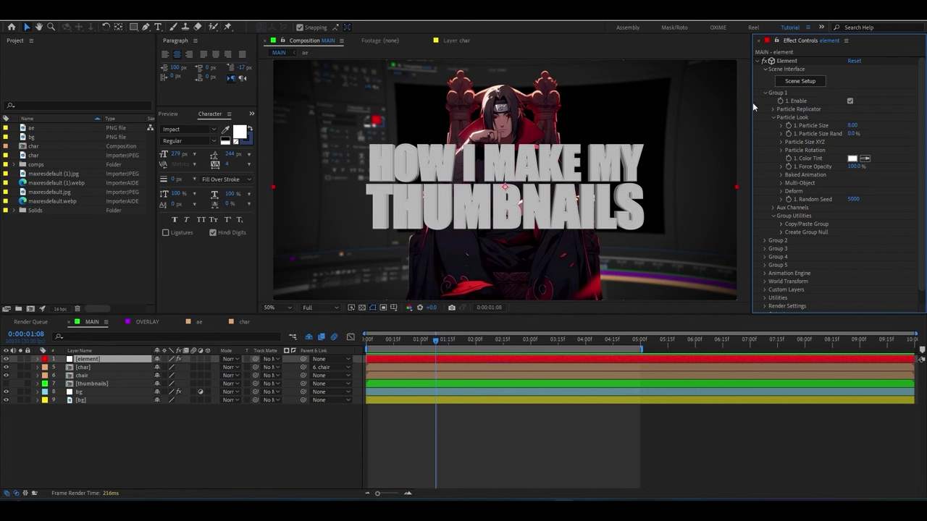
# Step: Lower the 3D title by raising Position XY's Y value to about 627
pyautogui.click(772, 108)
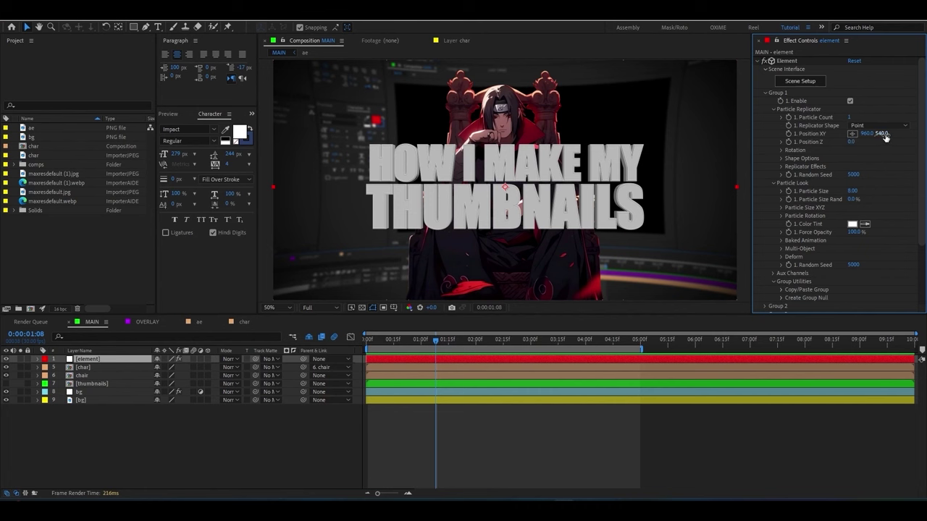
pyautogui.moveTo(884, 134); pyautogui.dragTo(919, 135)
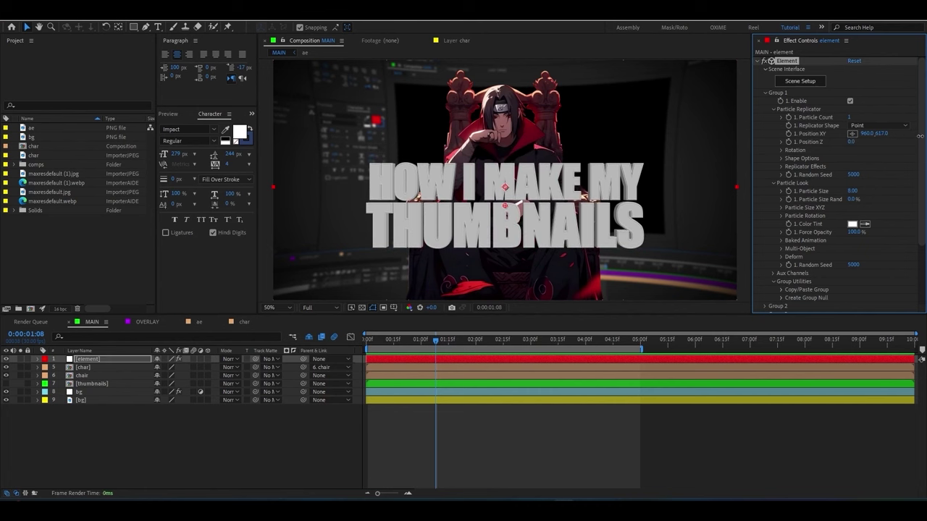
pyautogui.scroll(-2, 522, 174)
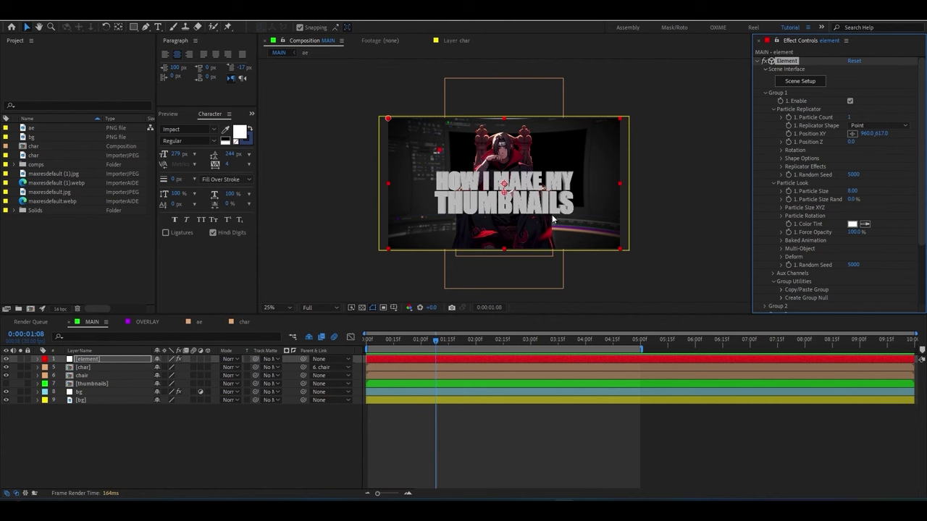
pyautogui.scroll(2, 523, 204)
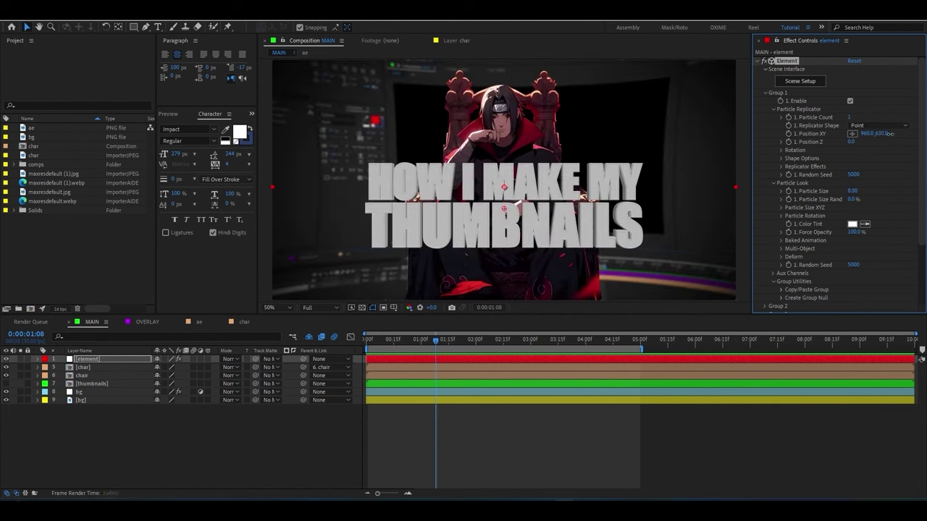
pyautogui.moveTo(890, 134); pyautogui.dragTo(891, 134)
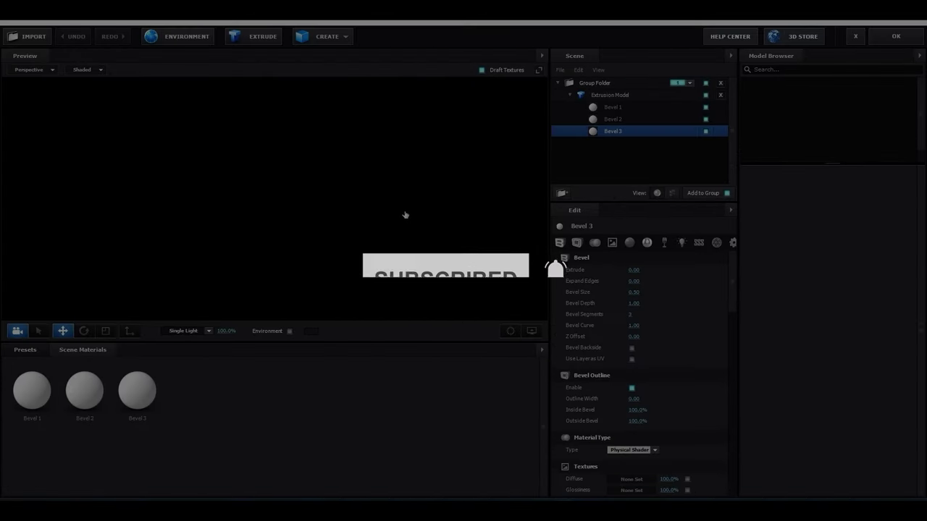
# Step: Browse to the Presets > Materials > Pro_Shaders_2 > Metal material presets
pyautogui.scroll(6, 377, 252)
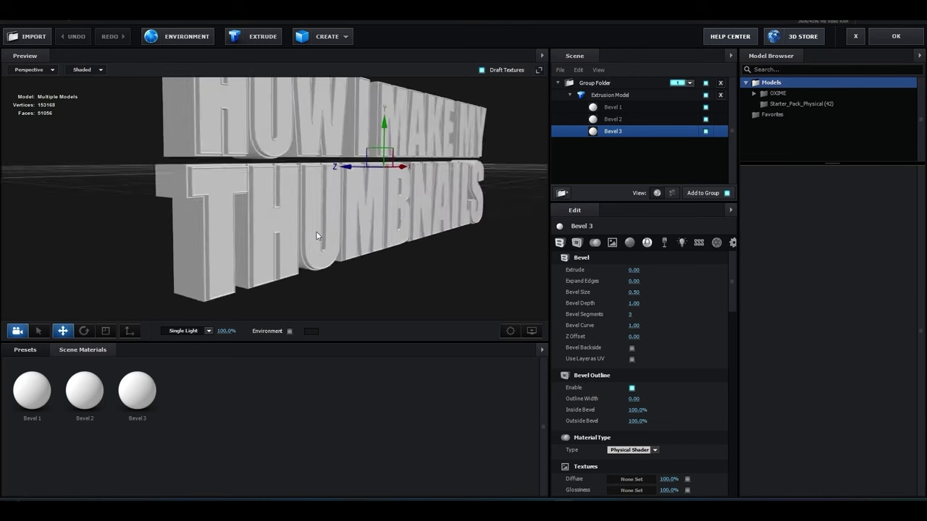
pyautogui.scroll(-5, 205, 182)
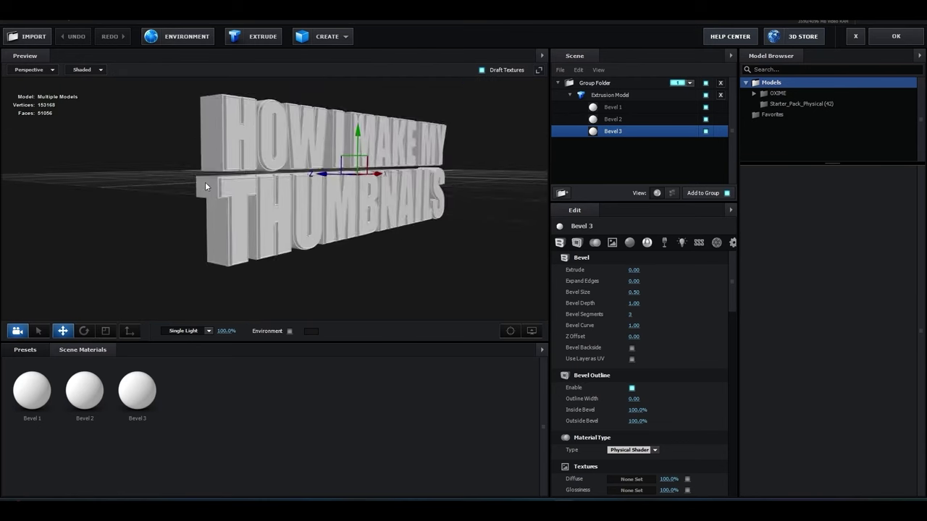
pyautogui.scroll(-3, 493, 285)
pyautogui.moveTo(492, 285)
pyautogui.mouseDown()
pyautogui.moveTo(375, 262)
pyautogui.moveTo(352, 295)
pyautogui.mouseUp()
pyautogui.click(24, 350)
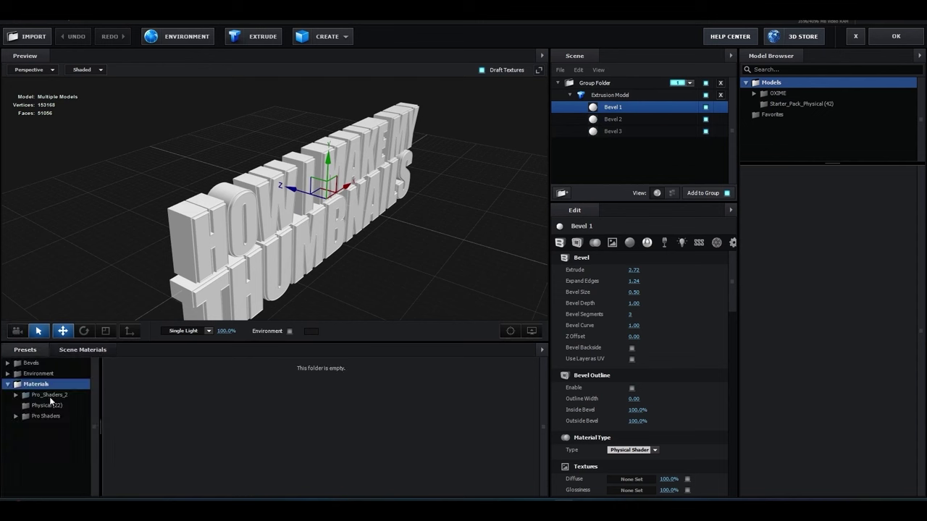
pyautogui.doubleClick(51, 395)
pyautogui.click(50, 448)
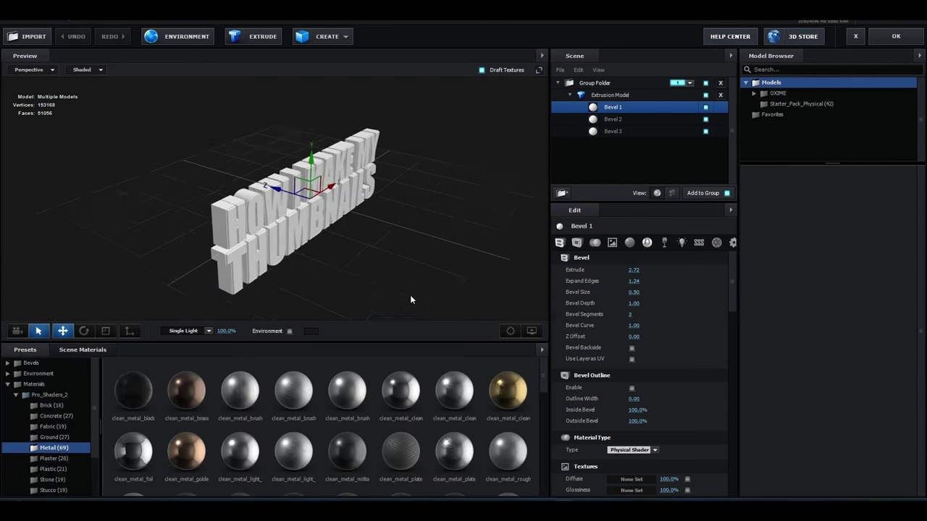
pyautogui.click(416, 268)
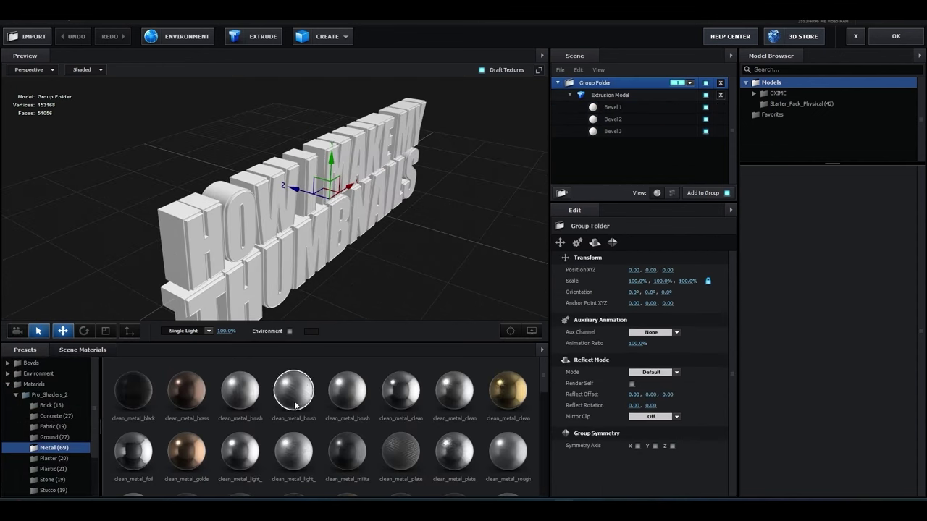
# Step: Apply the metal_black material to Bevel 1
pyautogui.click(620, 108)
pyautogui.click(403, 271)
pyautogui.click(609, 94)
pyautogui.click(632, 106)
pyautogui.scroll(-2, 346, 434)
pyautogui.moveTo(346, 366); pyautogui.dragTo(378, 295)
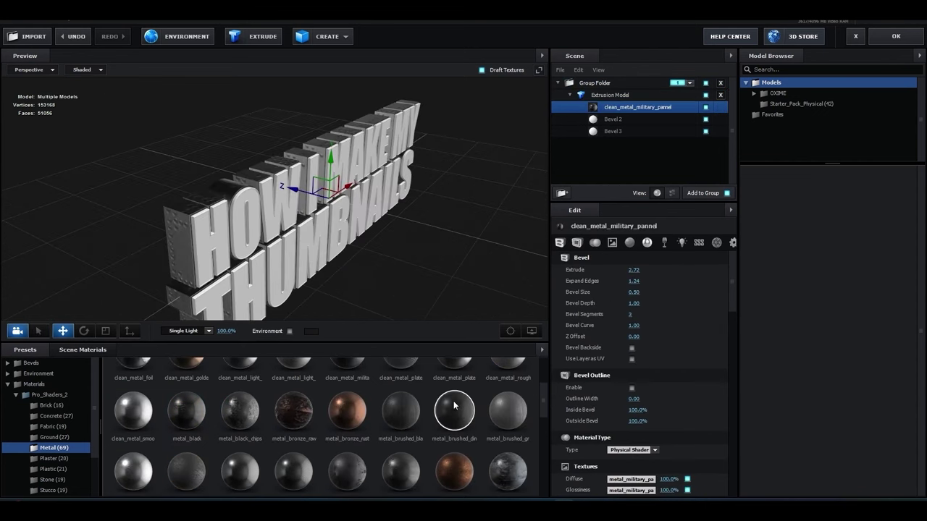
pyautogui.moveTo(453, 400)
pyautogui.mouseDown()
pyautogui.moveTo(304, 218)
pyautogui.moveTo(483, 71)
pyautogui.moveTo(448, 172)
pyautogui.mouseUp()
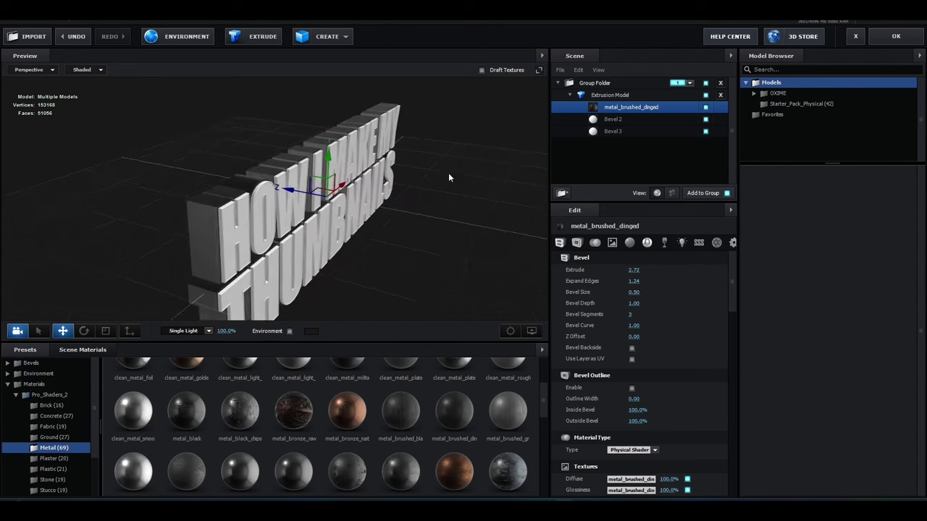
pyautogui.moveTo(442, 234); pyautogui.dragTo(366, 242)
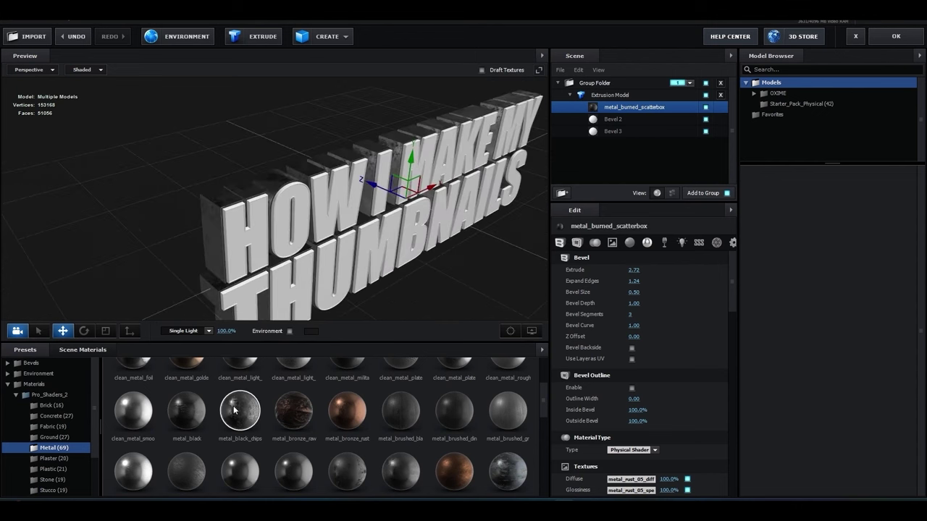
pyautogui.moveTo(186, 410); pyautogui.dragTo(293, 286)
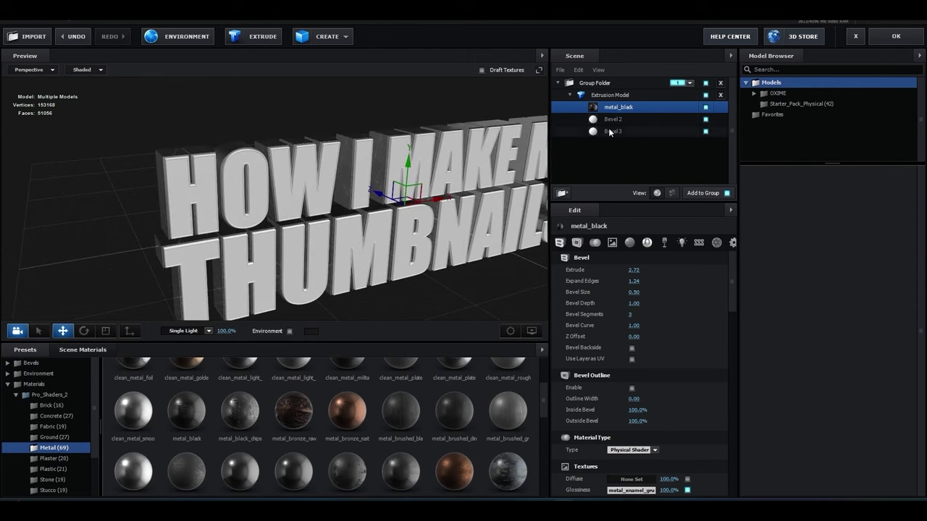
# Step: Apply the clean_metal_golden material to Bevel 2, the letter face
pyautogui.click(668, 131)
pyautogui.click(706, 120)
pyautogui.click(706, 107)
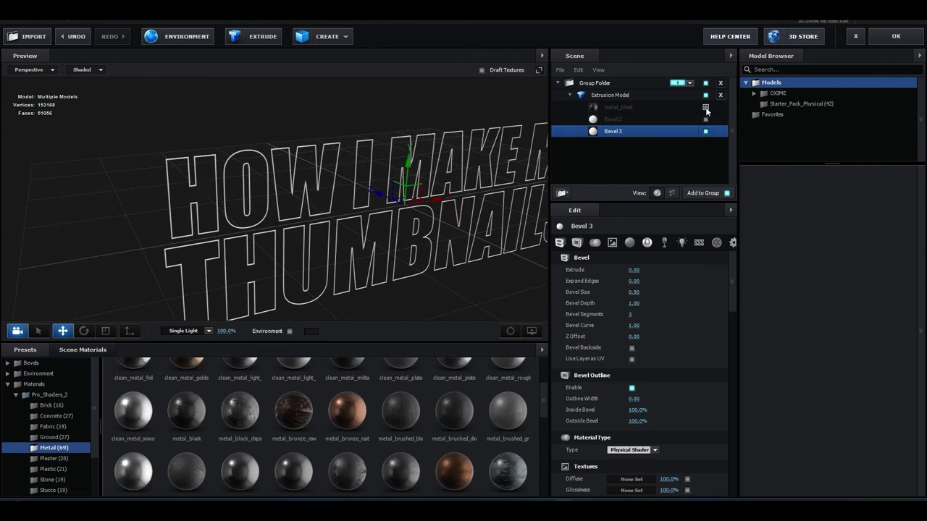
pyautogui.click(706, 107)
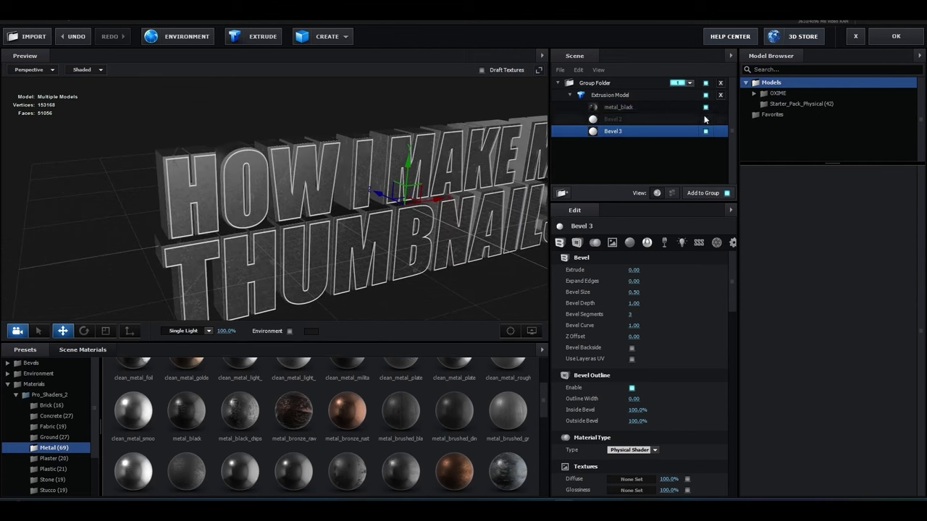
pyautogui.click(706, 119)
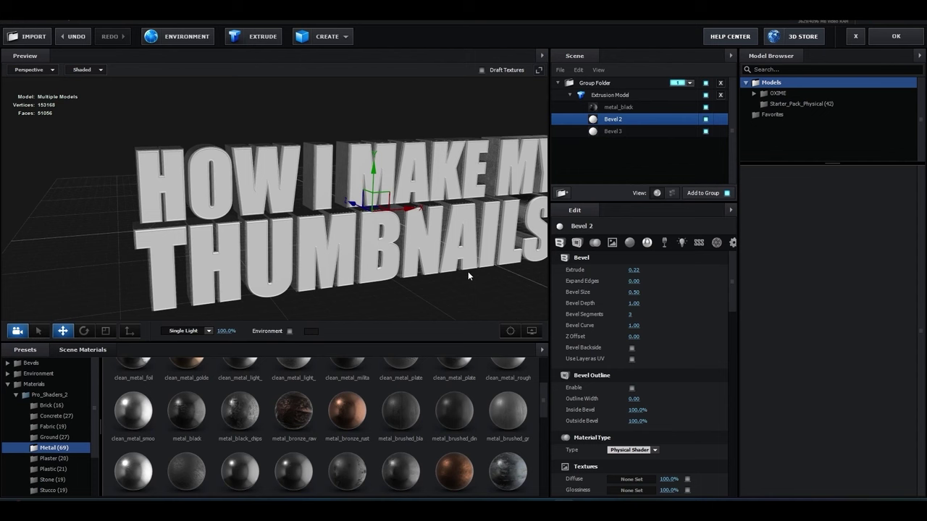
pyautogui.scroll(2, 330, 455)
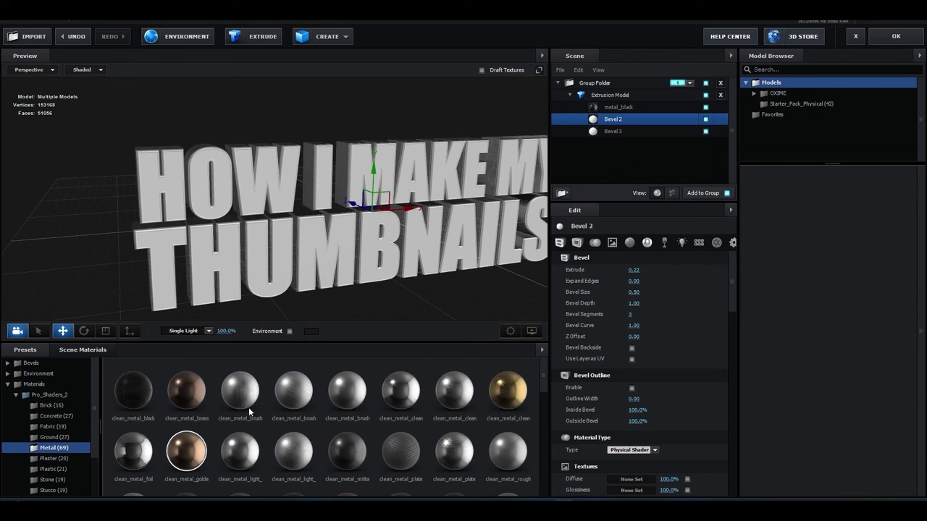
pyautogui.moveTo(250, 412); pyautogui.dragTo(413, 279)
pyautogui.moveTo(487, 285); pyautogui.dragTo(413, 290)
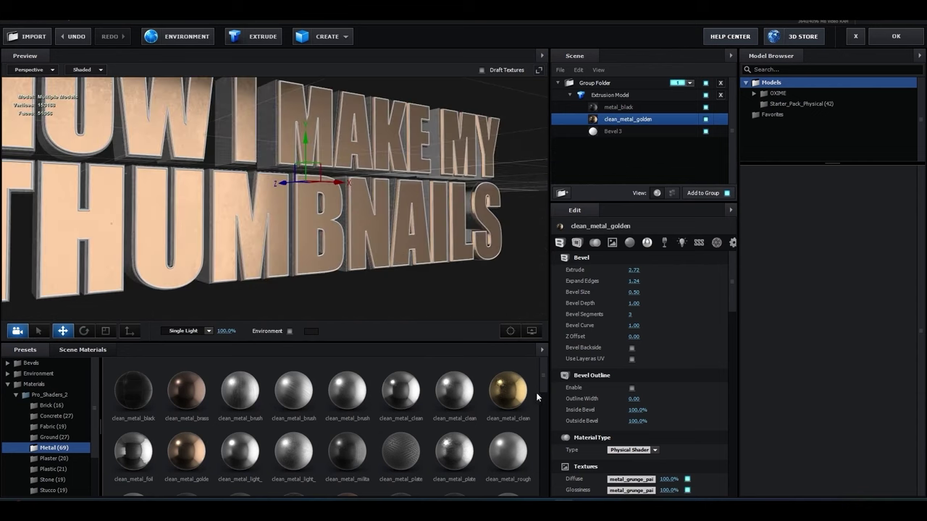
# Step: Set the golden material's reflectivity colour to FC2947 and confirm the 3D scene
pyautogui.scroll(-5, 619, 338)
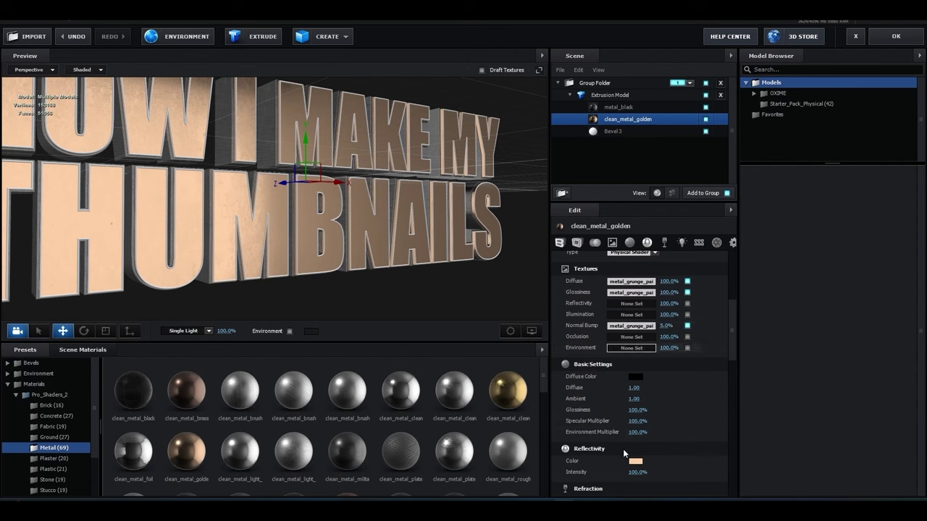
pyautogui.scroll(-1, 622, 449)
pyautogui.scroll(-2, 627, 406)
pyautogui.scroll(-1, 633, 341)
pyautogui.scroll(-1, 638, 289)
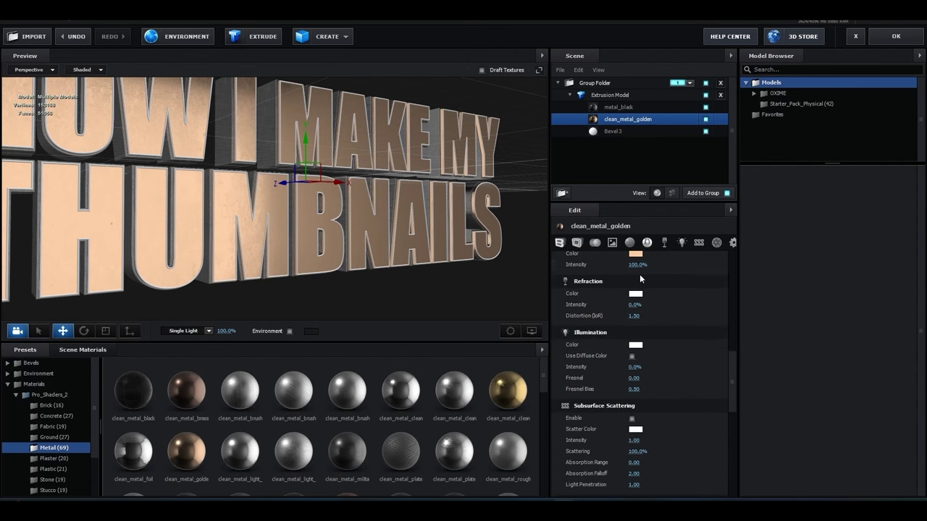
pyautogui.click(635, 254)
pyautogui.click(655, 211)
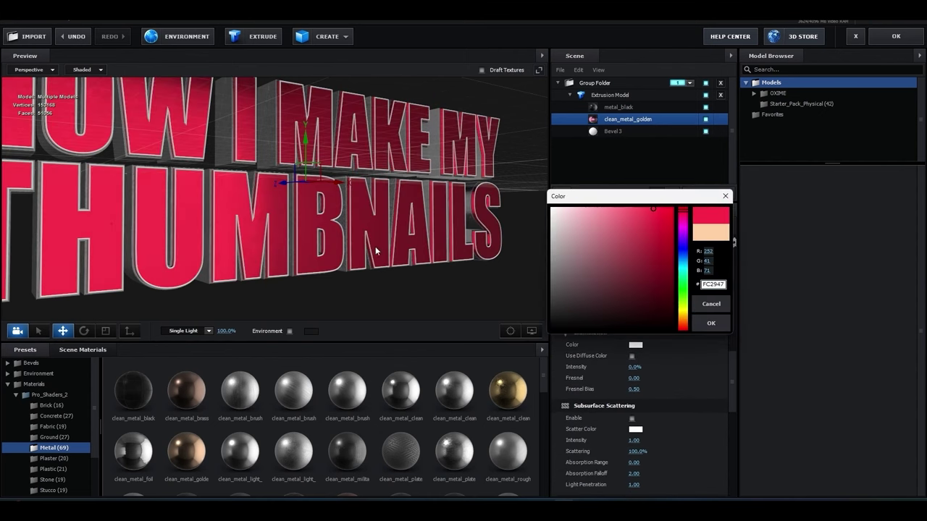
pyautogui.click(711, 323)
pyautogui.scroll(-5, 417, 316)
pyautogui.moveTo(416, 316)
pyautogui.mouseDown()
pyautogui.moveTo(373, 279)
pyautogui.moveTo(210, 192)
pyautogui.mouseUp()
pyautogui.scroll(3, 209, 192)
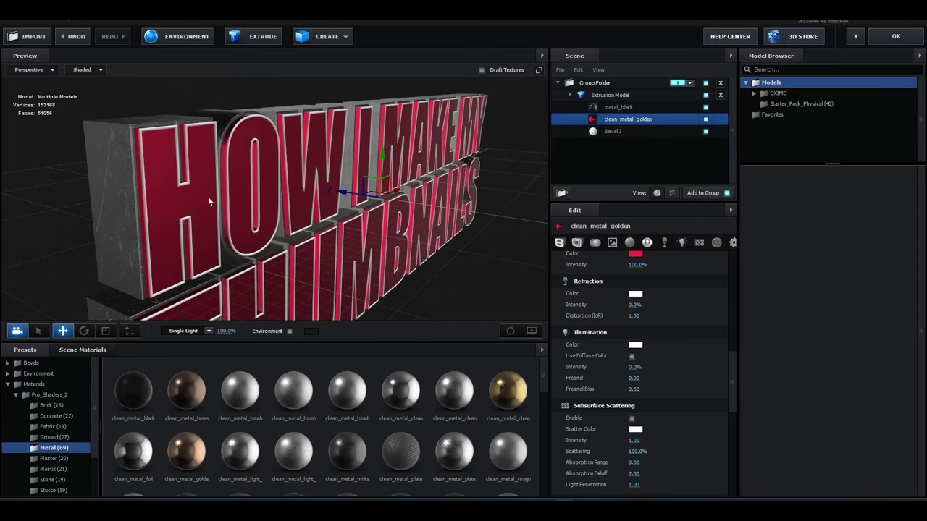
pyautogui.click(886, 42)
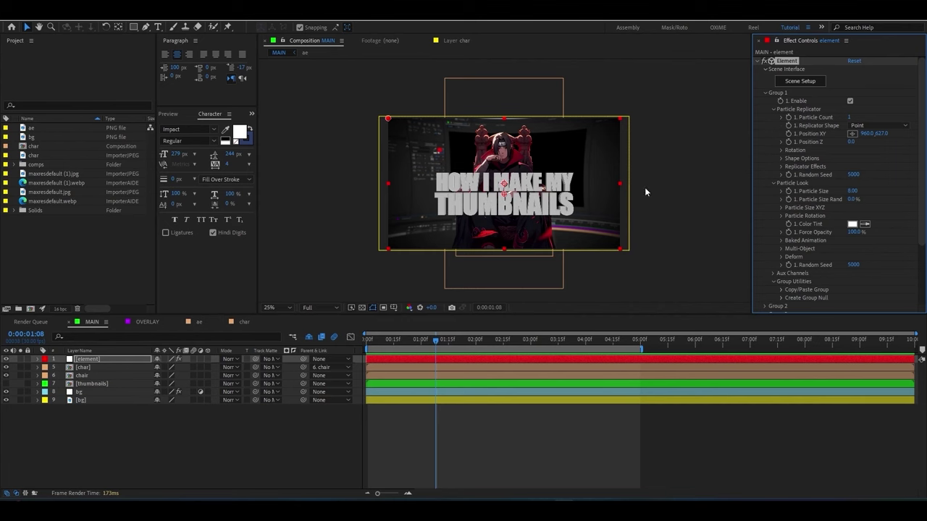
# Step: Add Spot Light 1 to MAIN as a Spot-type light with 1000% intensity
pyautogui.press('.')
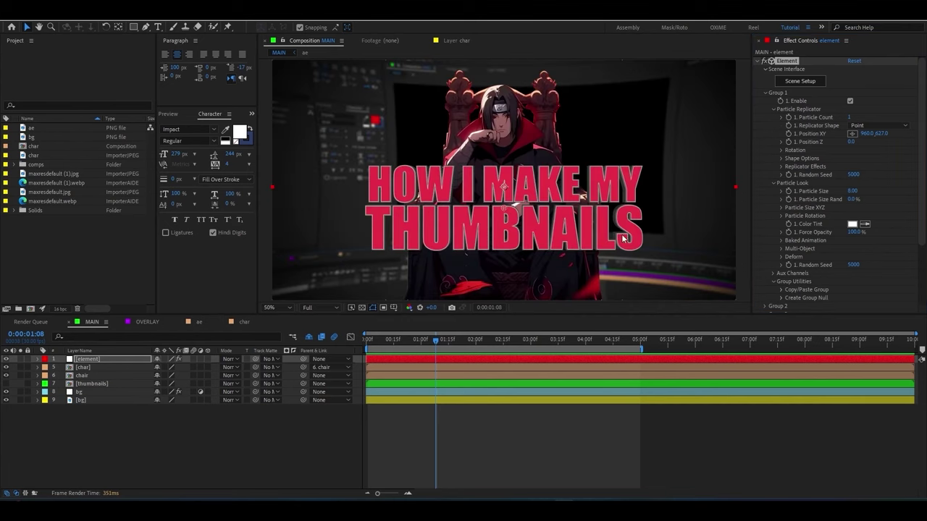
pyautogui.rightClick(132, 409)
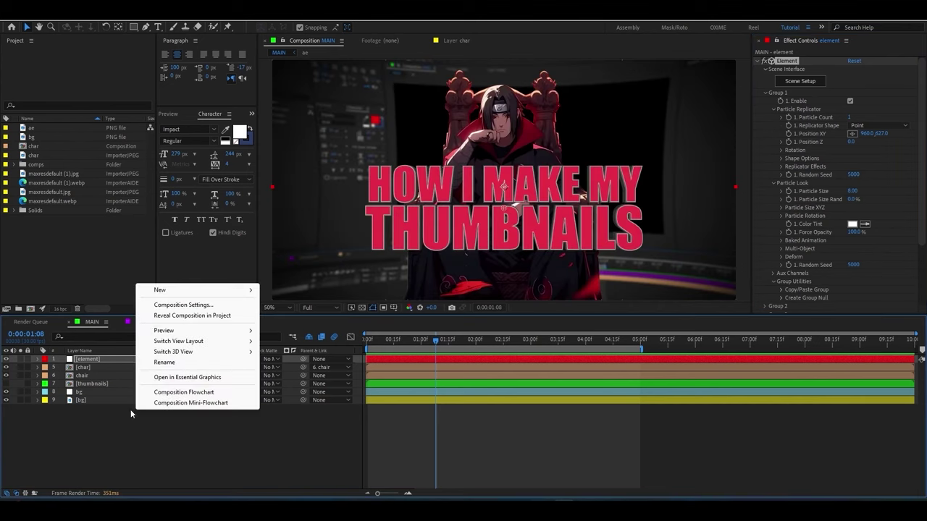
pyautogui.click(154, 464)
pyautogui.rightClick(127, 291)
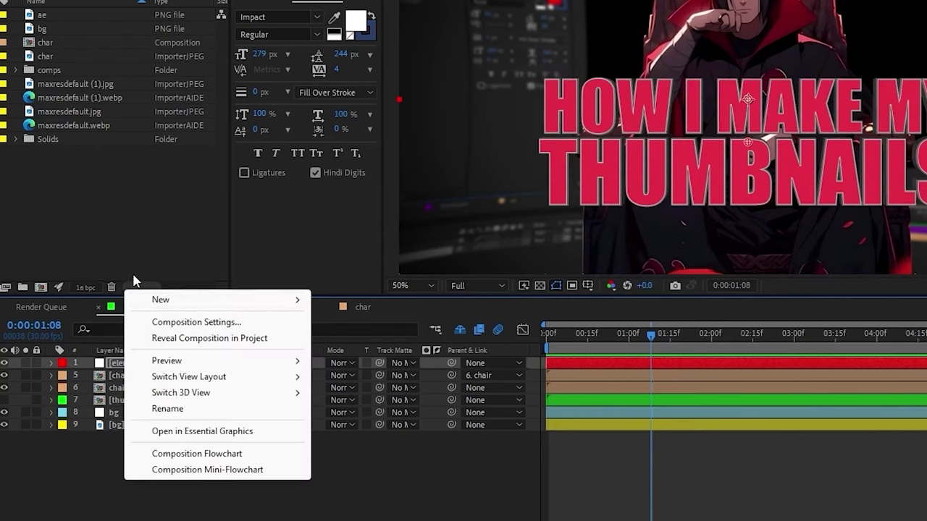
pyautogui.moveTo(149, 301)
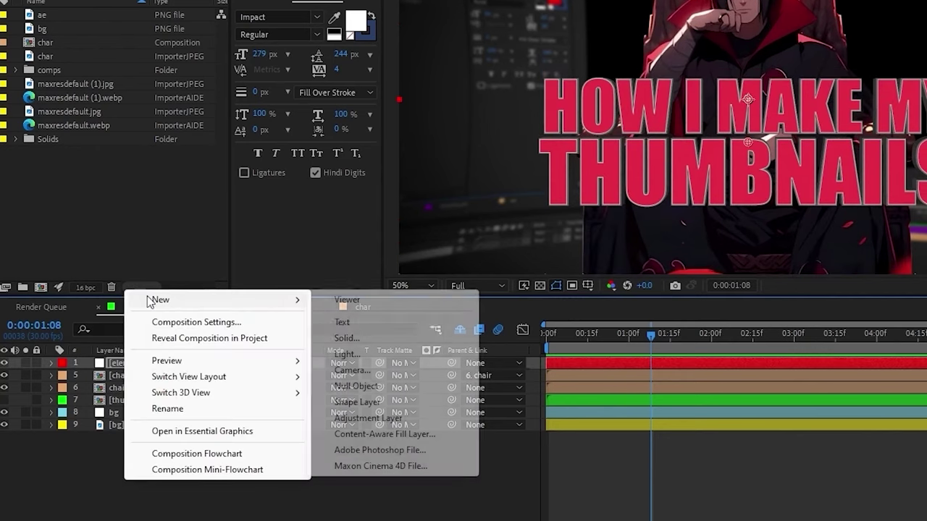
pyautogui.click(350, 355)
pyautogui.click(409, 129)
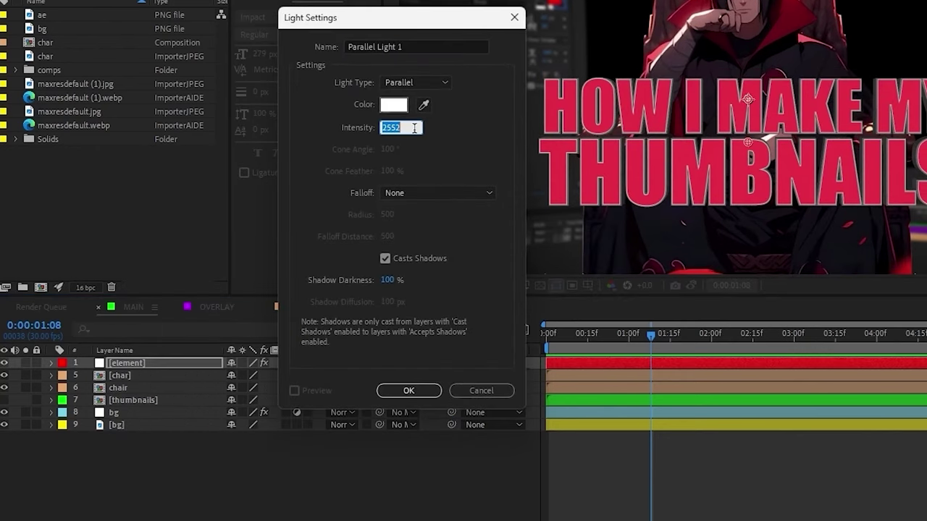
pyautogui.write('1000')
pyautogui.press('Return')
pyautogui.click(416, 82)
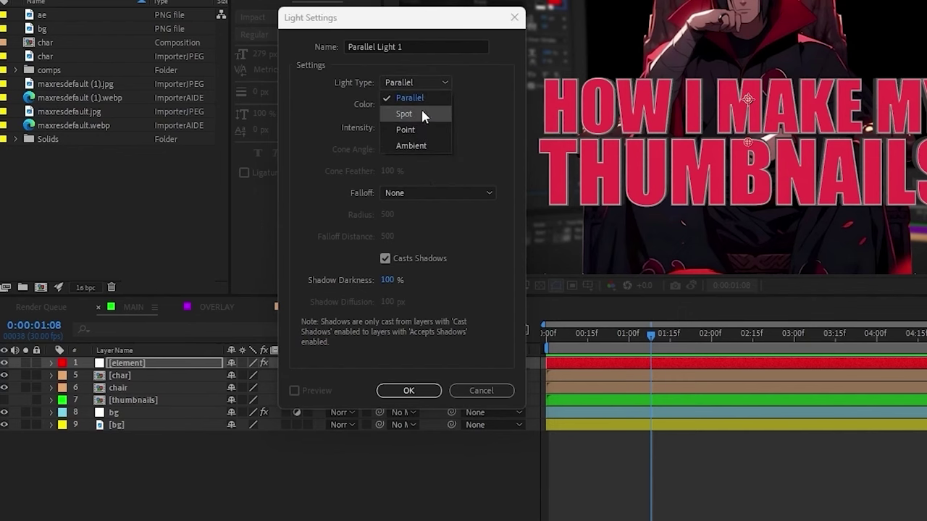
pyautogui.click(419, 110)
pyautogui.press('Return')
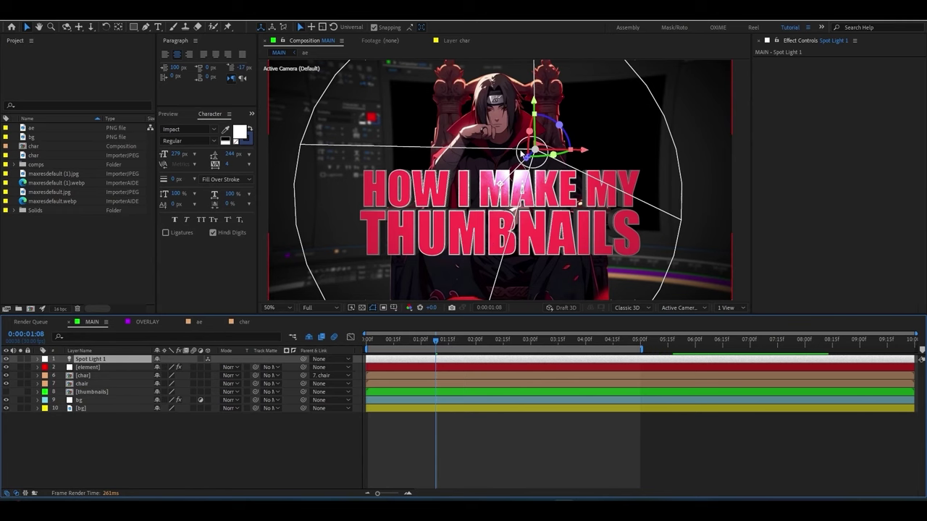
# Step: In Top view, drag the spot light to the left edge of the comp
pyautogui.scroll(1, 501, 172)
pyautogui.scroll(1, 501, 172)
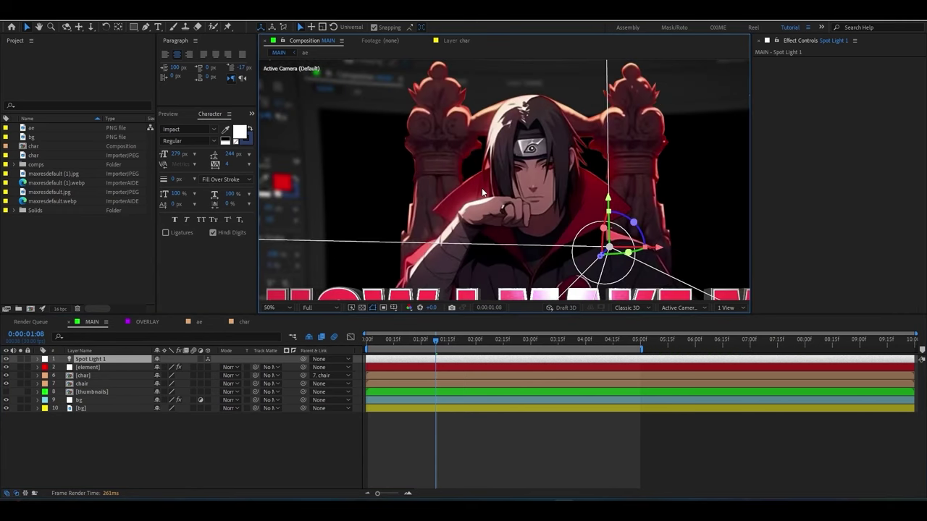
pyautogui.scroll(-2, 482, 192)
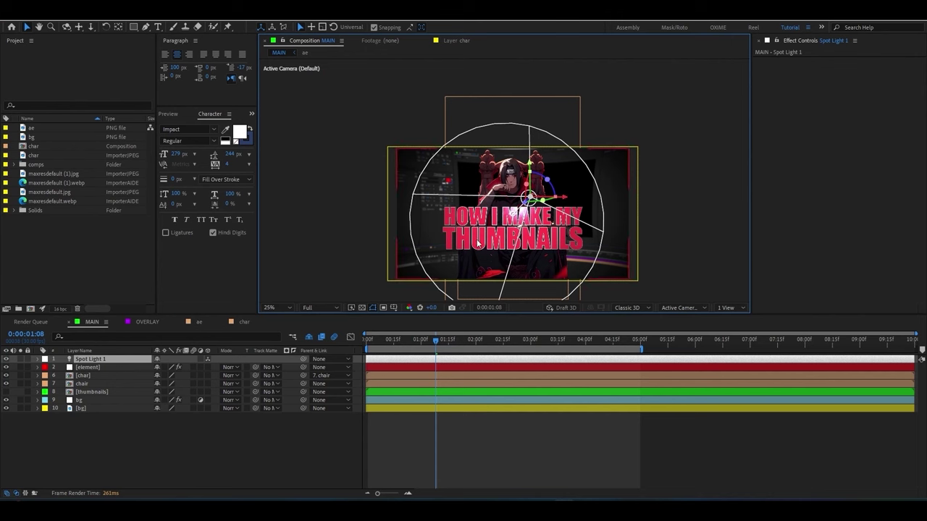
pyautogui.click(680, 308)
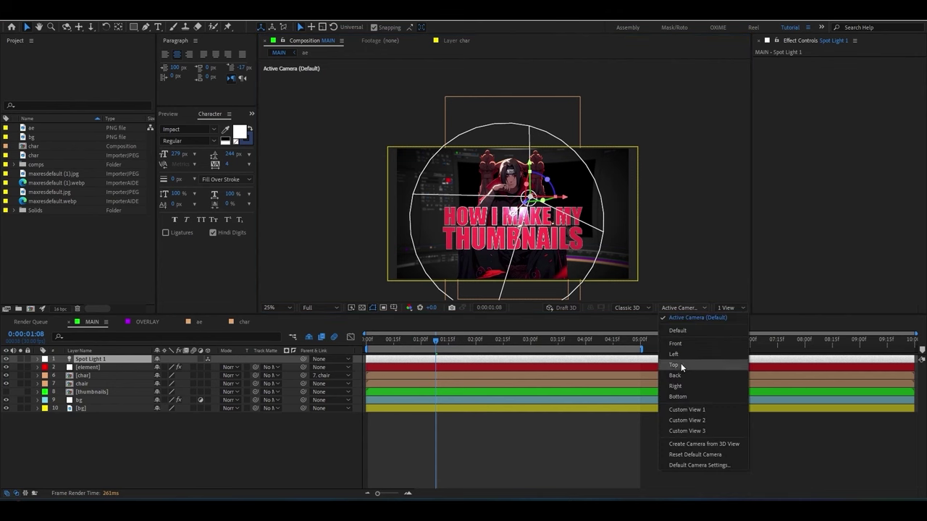
pyautogui.click(681, 366)
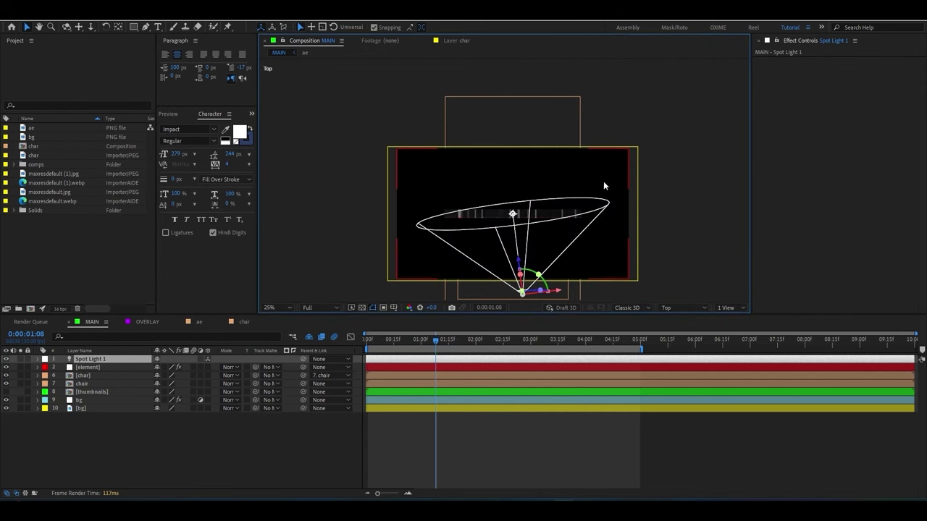
pyautogui.scroll(-2, 466, 213)
pyautogui.scroll(2, 466, 213)
pyautogui.moveTo(544, 291)
pyautogui.mouseDown()
pyautogui.moveTo(367, 291)
pyautogui.moveTo(328, 165)
pyautogui.moveTo(479, 211)
pyautogui.mouseUp()
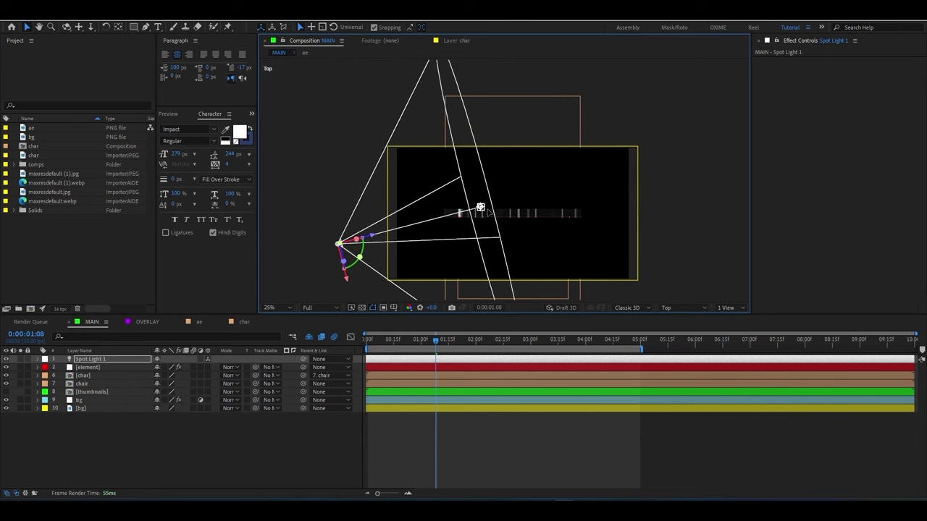
# Step: In Front view, raise the spot light and its target about 58 px, then return to Active Camera
pyautogui.click(667, 307)
pyautogui.click(680, 344)
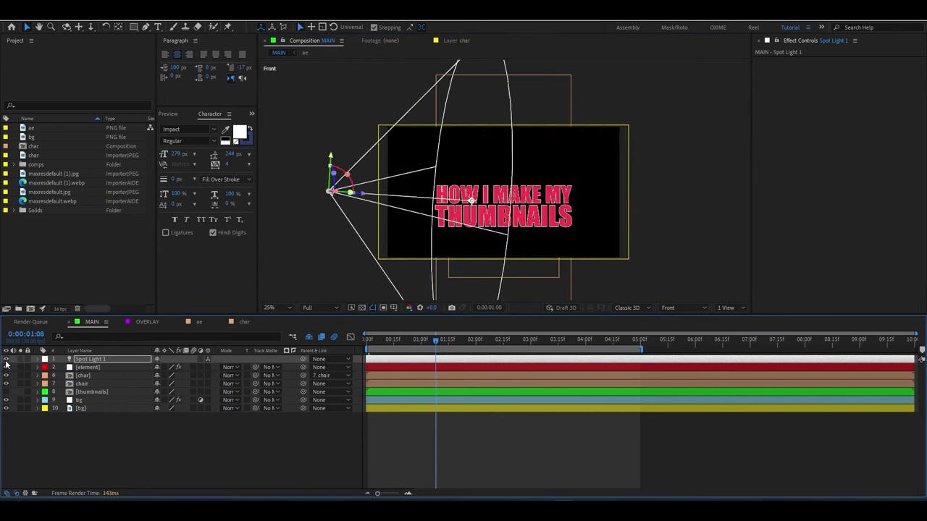
pyautogui.moveTo(330, 192); pyautogui.dragTo(333, 151)
pyautogui.click(667, 308)
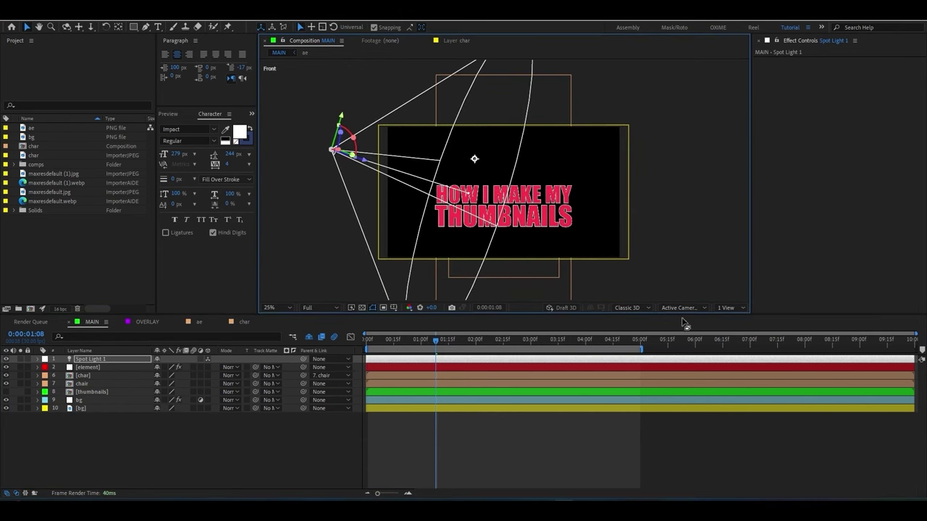
pyautogui.click(682, 323)
# Step: Duplicate the spot light to create Spot Light 2
pyautogui.scroll(-5, 484, 201)
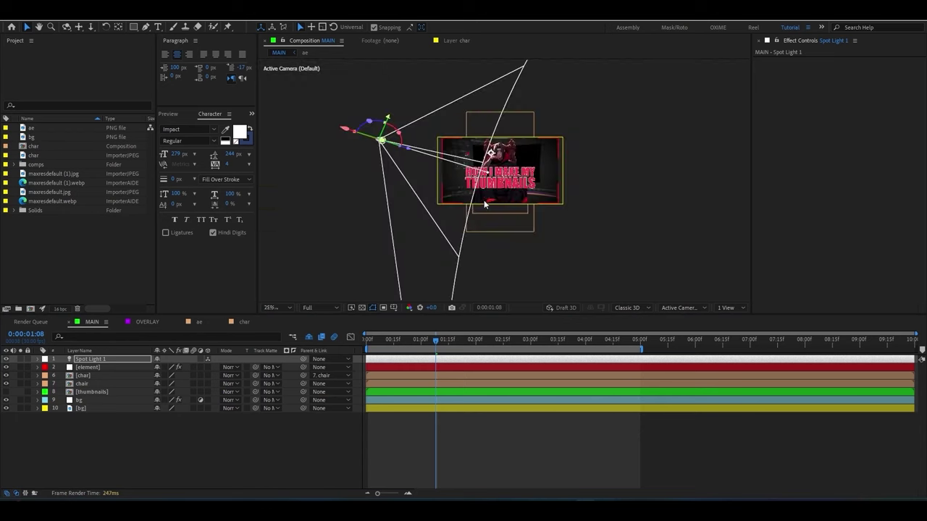
pyautogui.scroll(6, 483, 200)
pyautogui.moveTo(484, 200); pyautogui.dragTo(536, 240)
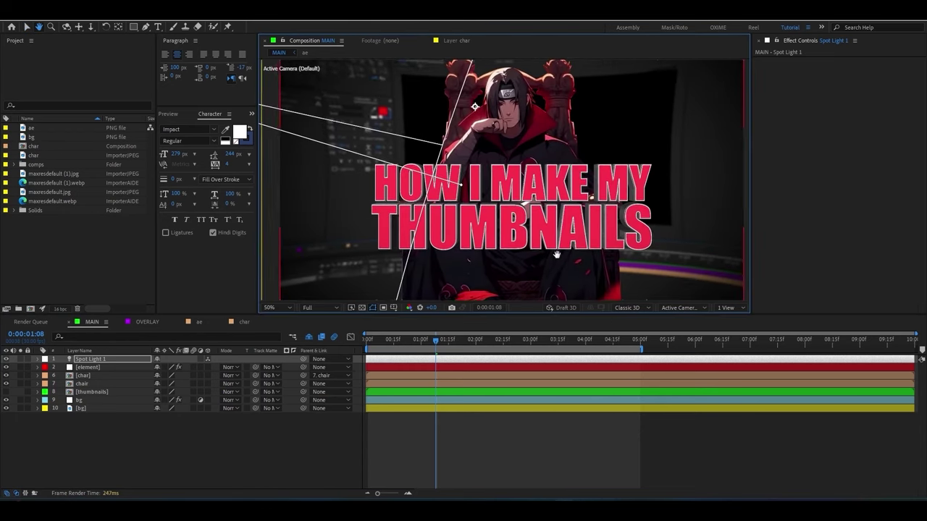
pyautogui.press(',')
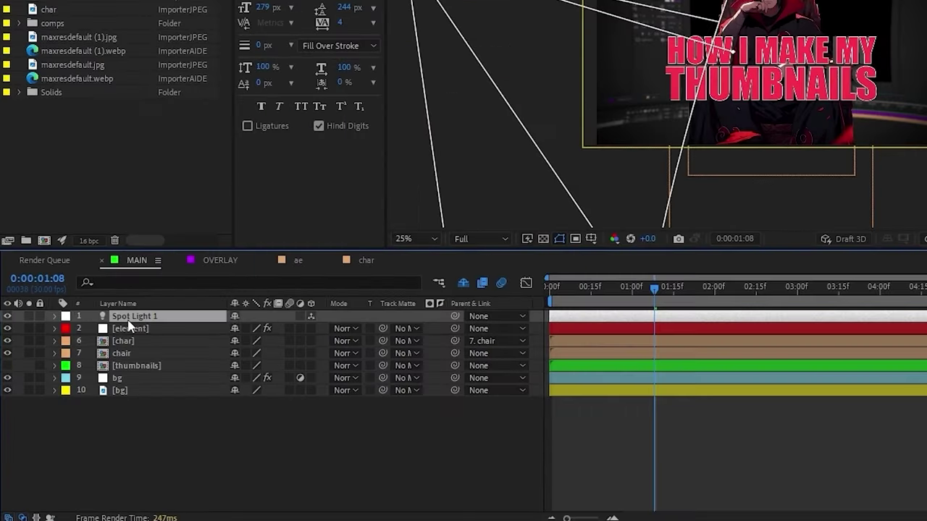
pyautogui.hotkey('ctrl', 'd')
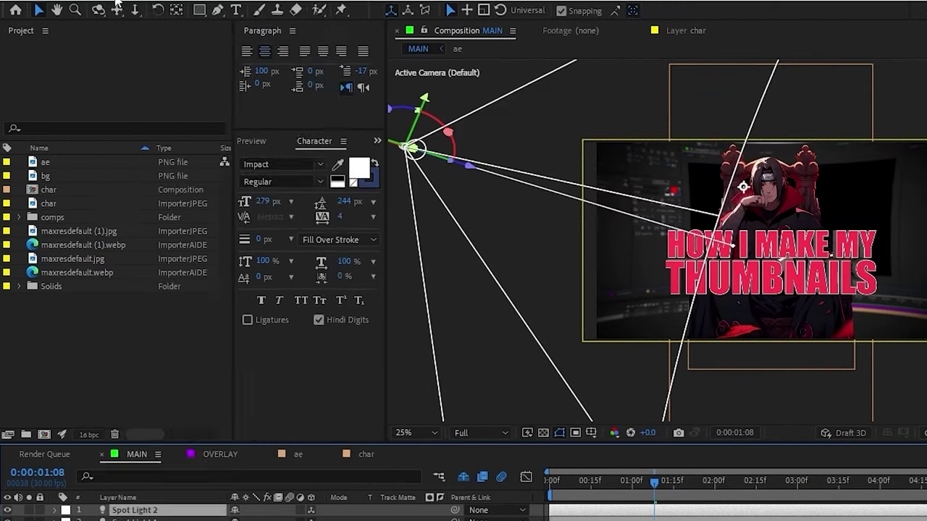
# Step: Change the duplicated light's type to Parallel in Light Settings
pyautogui.rightClick(130, 511)
pyautogui.click(133, 26)
pyautogui.click(418, 229)
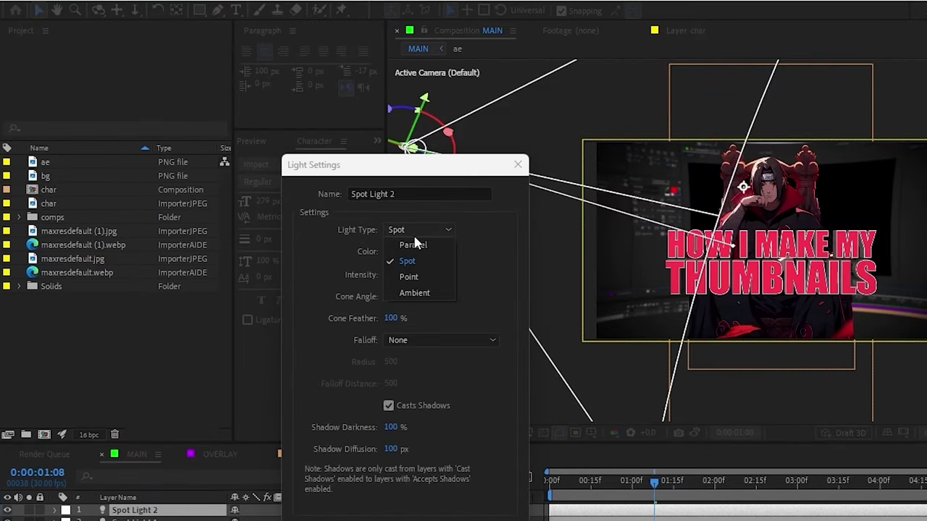
pyautogui.click(419, 244)
pyautogui.press('Return')
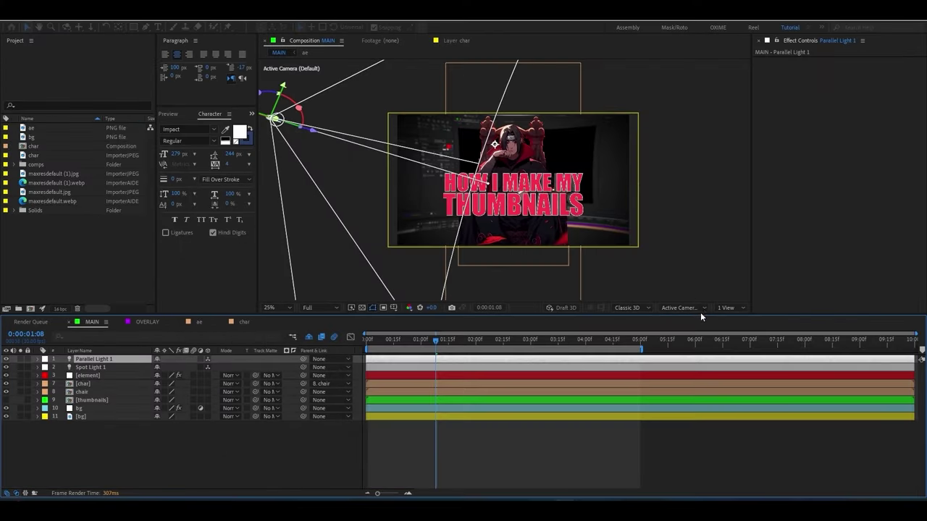
# Step: In Top view, reposition the parallel light and aim it at the thumbnail
pyautogui.click(702, 307)
pyautogui.click(673, 364)
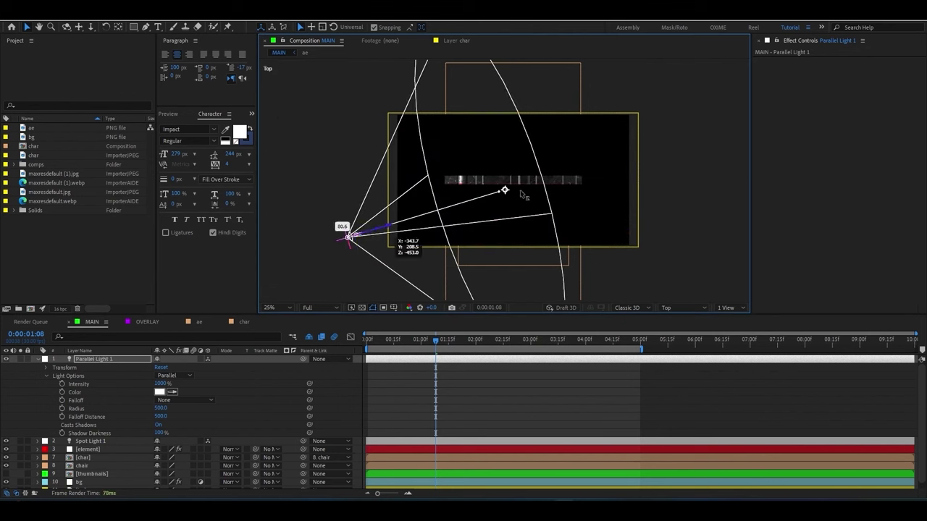
pyautogui.moveTo(349, 236)
pyautogui.mouseDown()
pyautogui.moveTo(533, 194)
pyautogui.moveTo(638, 97)
pyautogui.moveTo(497, 219)
pyautogui.mouseUp()
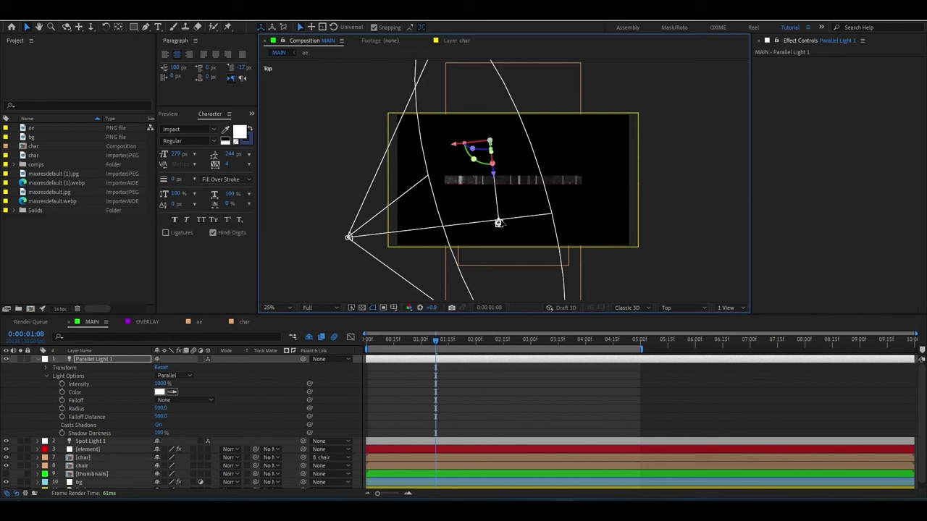
pyautogui.moveTo(459, 145); pyautogui.dragTo(481, 144)
pyautogui.moveTo(510, 174); pyautogui.dragTo(511, 194)
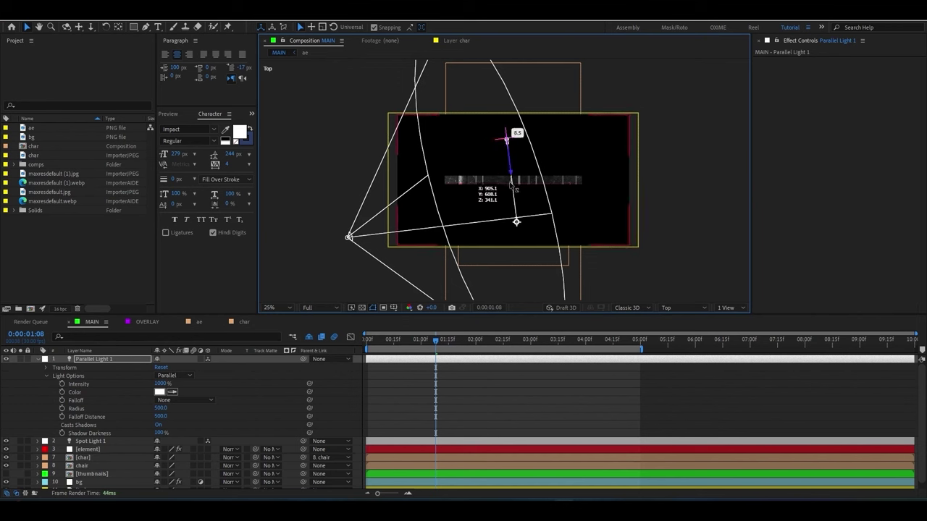
pyautogui.click(675, 307)
pyautogui.click(673, 317)
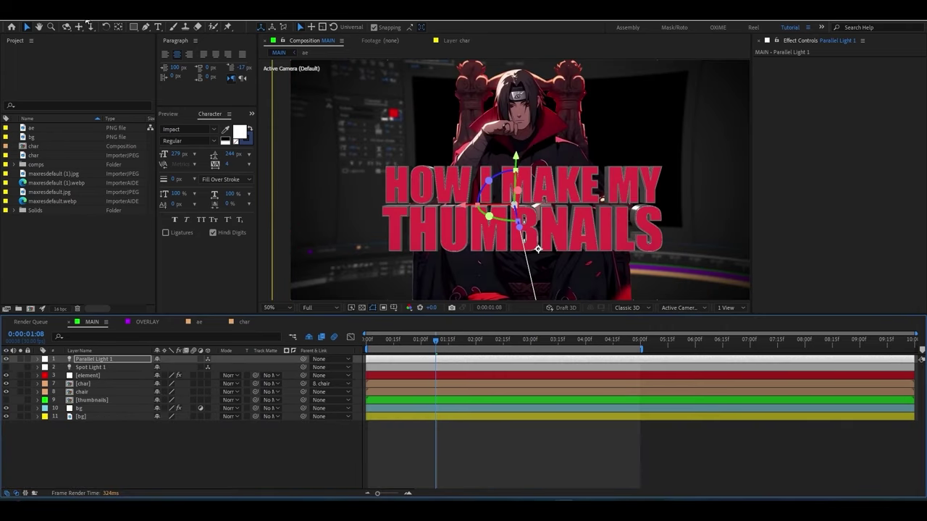
# Step: Set the parallel light's colour to pink FF7B7B
pyautogui.doubleClick(93, 358)
pyautogui.click(265, 186)
pyautogui.moveTo(335, 179)
pyautogui.mouseDown()
pyautogui.moveTo(291, 169)
pyautogui.moveTo(320, 177)
pyautogui.mouseUp()
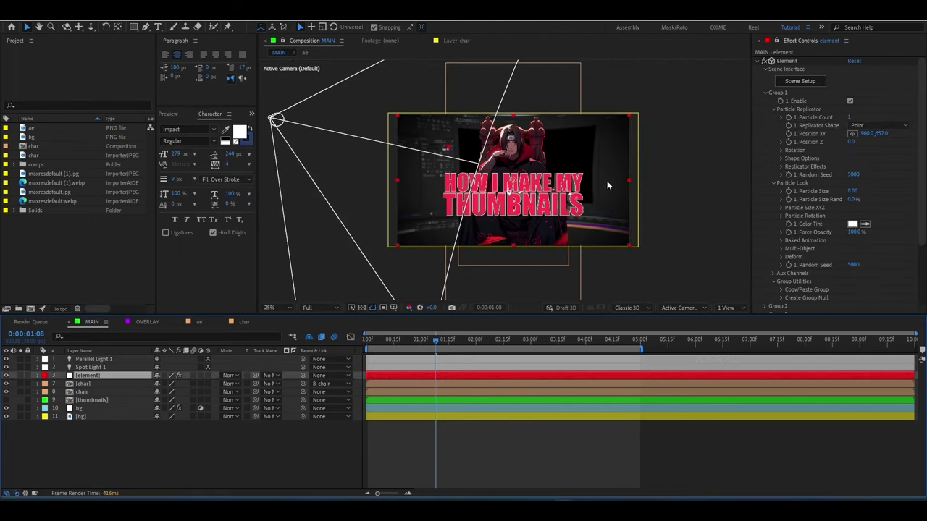
# Step: Collapse Element's particle groups and reveal the Deform settings
pyautogui.press('.')
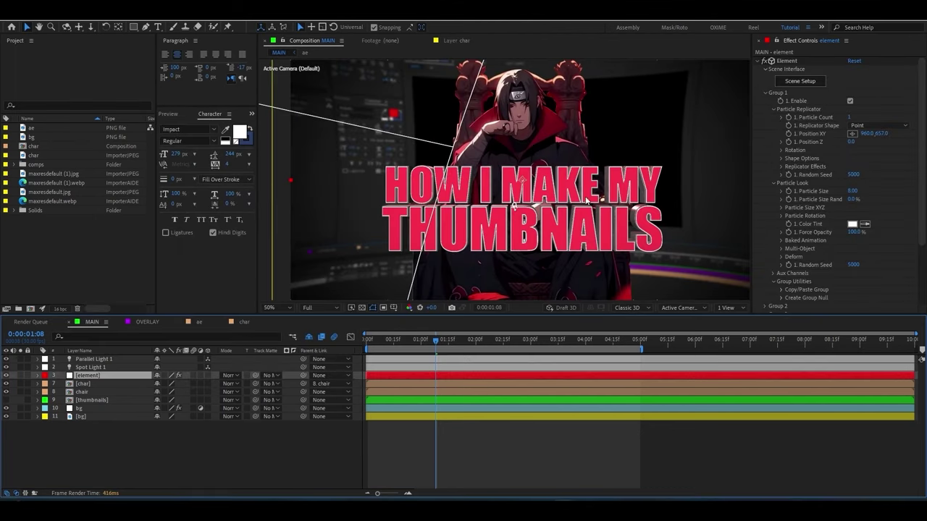
pyautogui.click(773, 108)
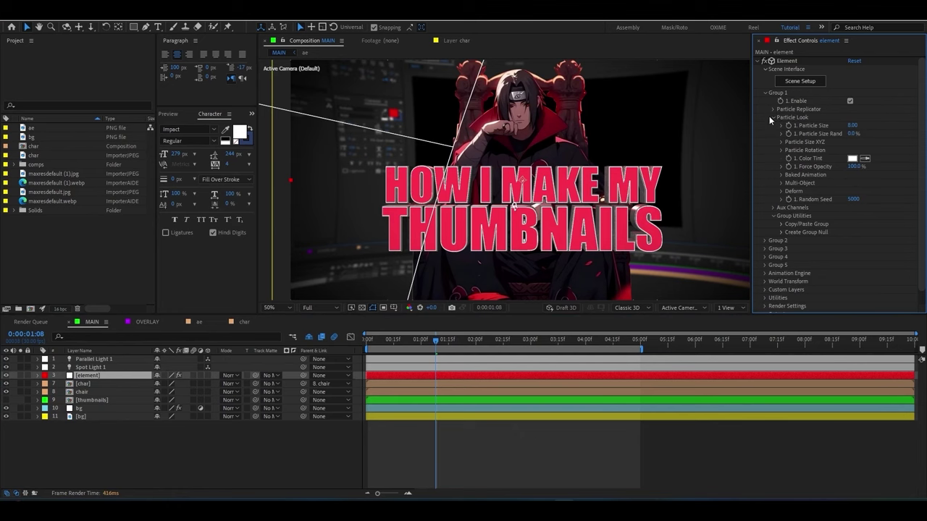
pyautogui.click(771, 114)
pyautogui.click(764, 94)
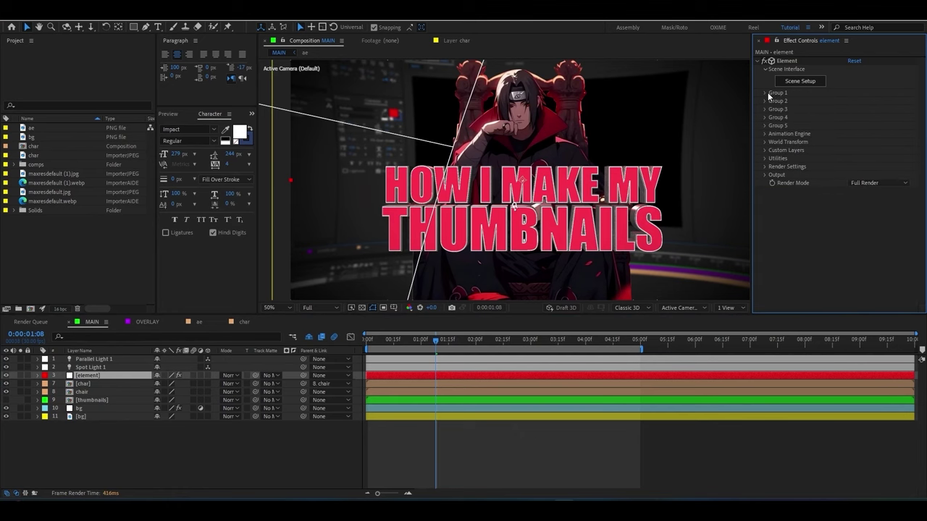
pyautogui.click(769, 94)
pyautogui.click(773, 131)
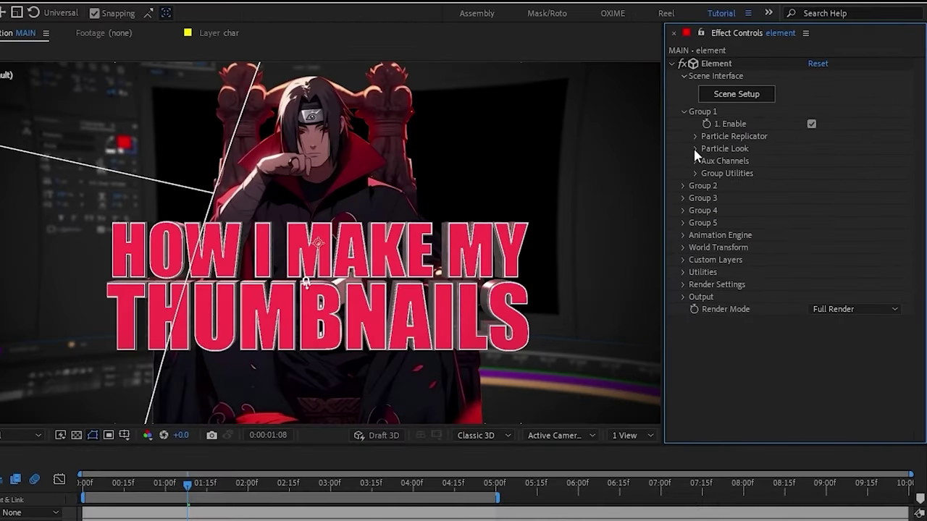
pyautogui.click(695, 149)
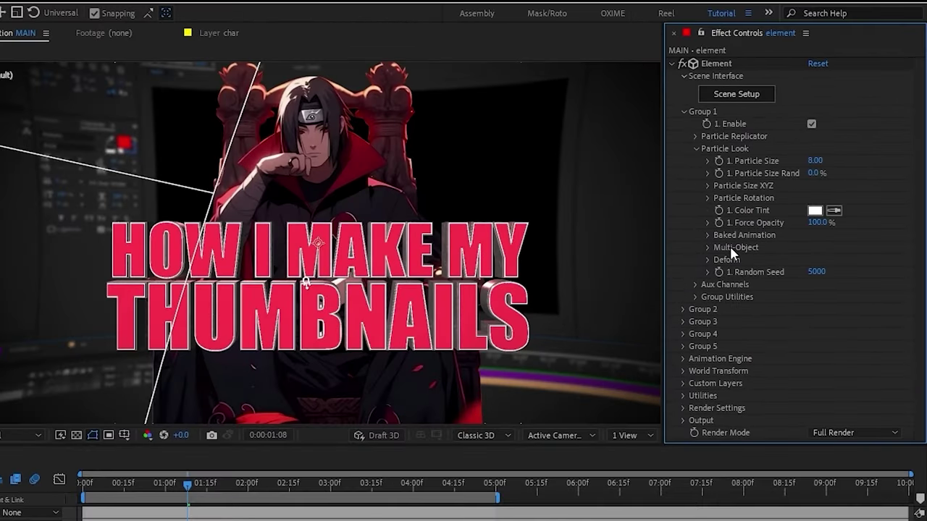
pyautogui.click(708, 259)
pyautogui.scroll(-2, 722, 256)
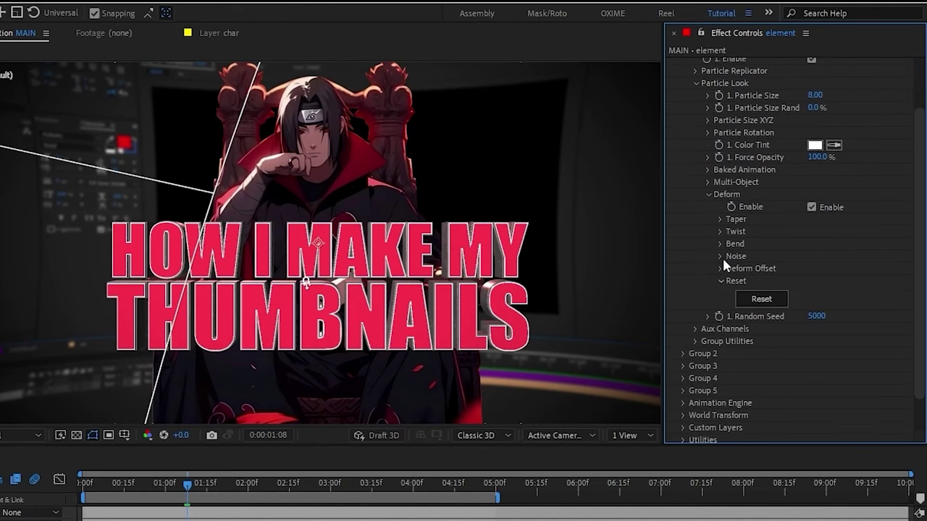
# Step: Enable Bend with 39° angle and 44° direction, and lower Twist X to 6°
pyautogui.click(721, 231)
pyautogui.click(721, 340)
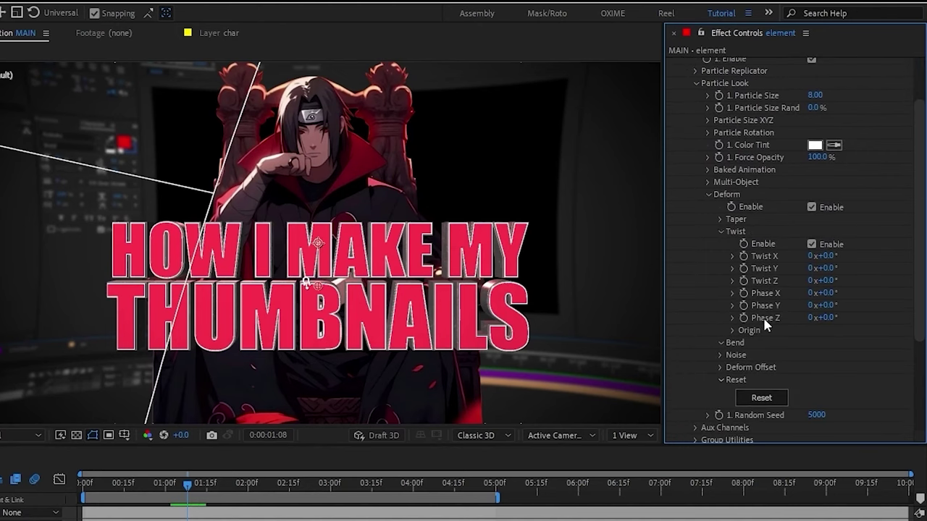
pyautogui.scroll(-1, 768, 312)
pyautogui.click(811, 322)
pyautogui.scroll(-2, 811, 322)
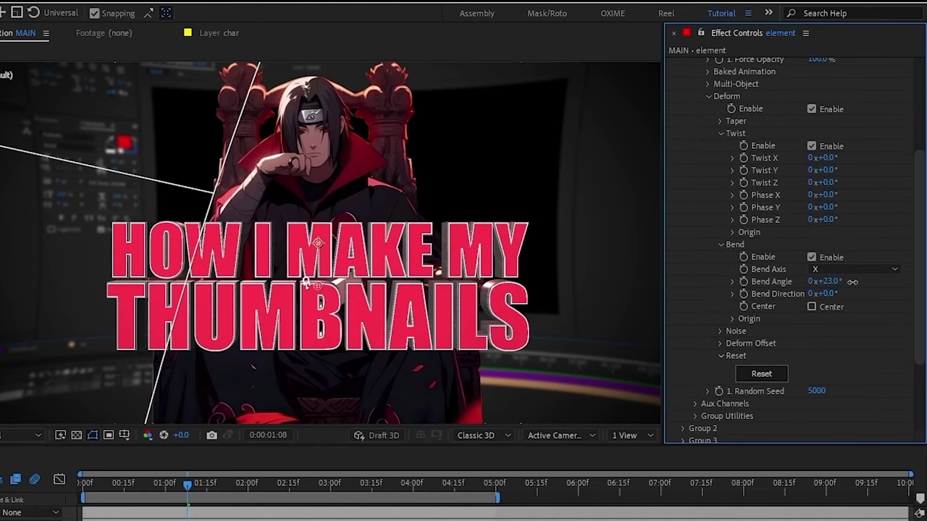
pyautogui.moveTo(853, 282)
pyautogui.mouseDown()
pyautogui.moveTo(870, 282)
pyautogui.moveTo(840, 281)
pyautogui.moveTo(835, 292)
pyautogui.moveTo(899, 288)
pyautogui.moveTo(867, 289)
pyautogui.mouseUp()
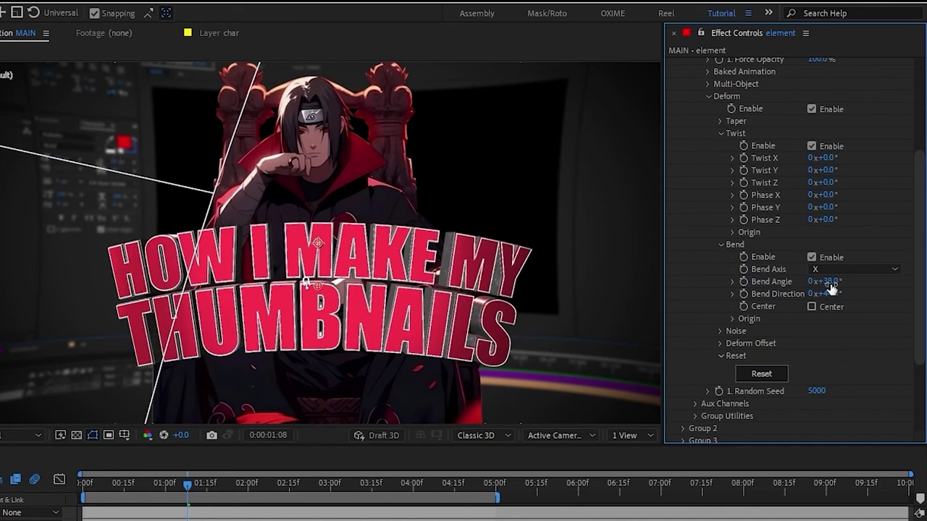
pyautogui.moveTo(852, 283); pyautogui.dragTo(845, 284)
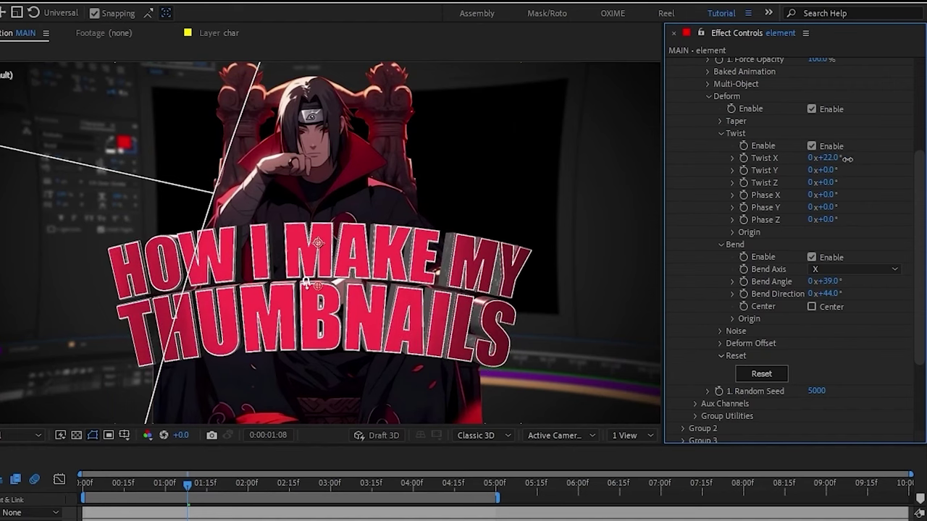
pyautogui.moveTo(832, 158); pyautogui.dragTo(827, 158)
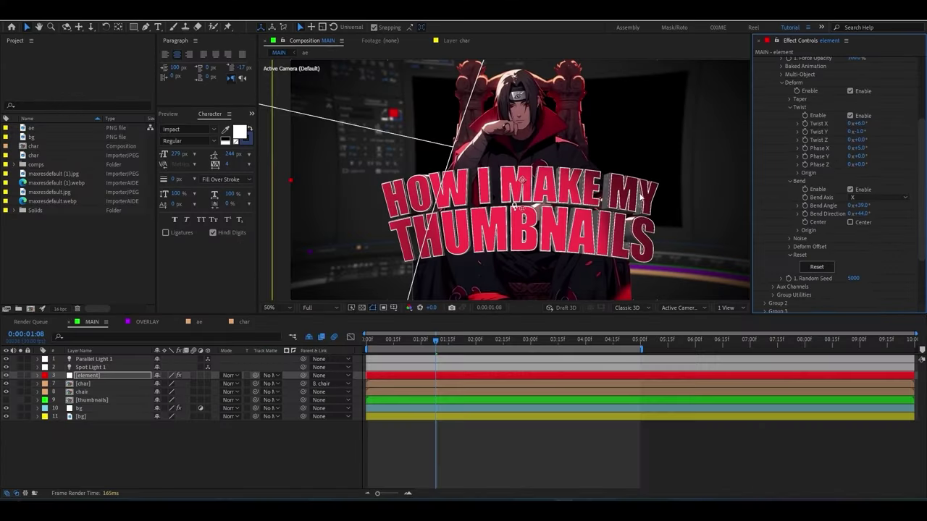
pyautogui.press('.')
# Step: Expand Element's Render Settings group down to the Output options
pyautogui.scroll(4, 791, 104)
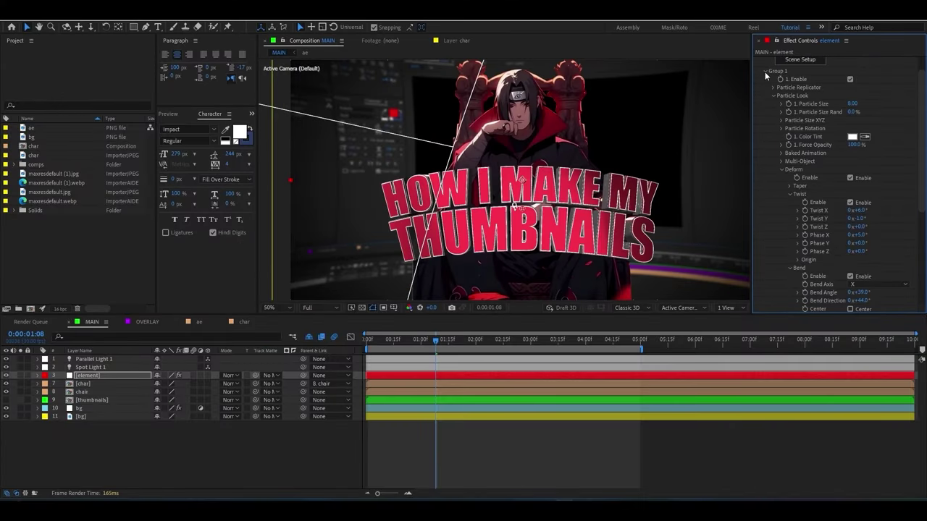
pyautogui.click(772, 95)
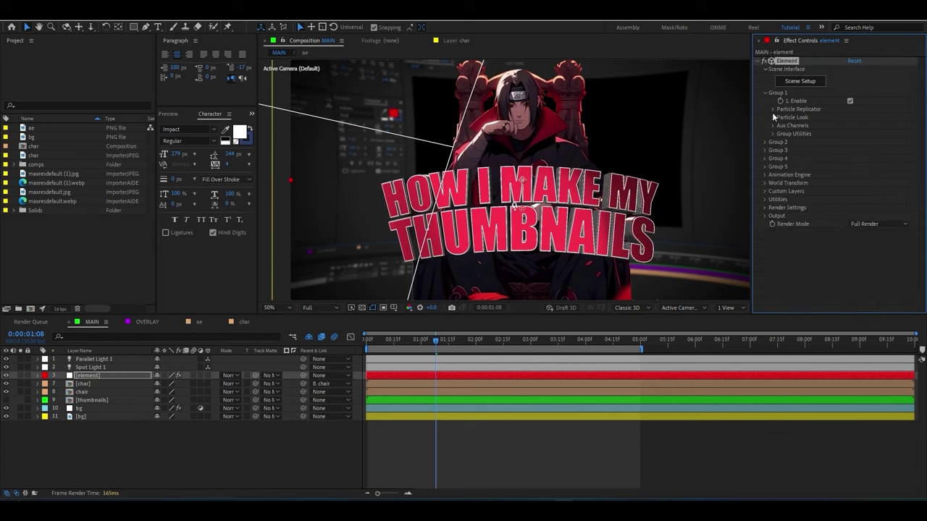
pyautogui.click(766, 208)
pyautogui.scroll(-2, 775, 209)
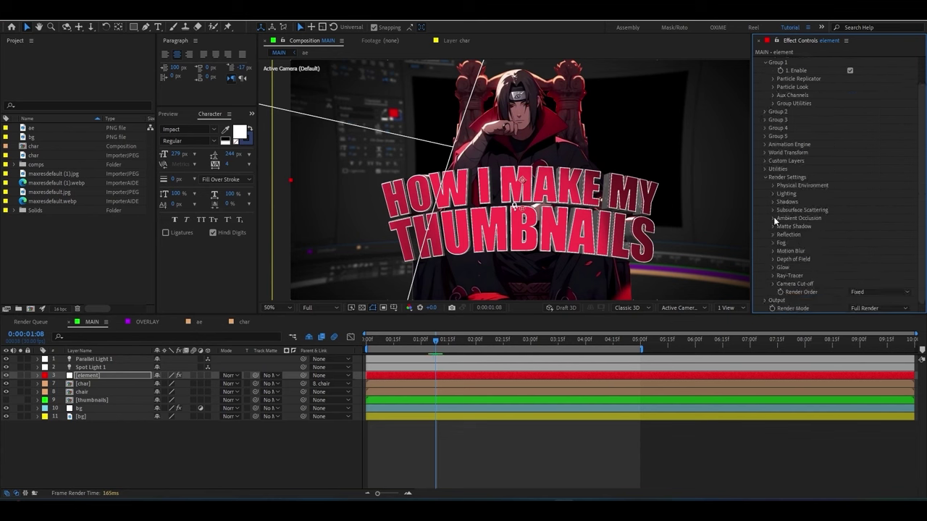
pyautogui.click(773, 218)
pyautogui.scroll(-2, 824, 228)
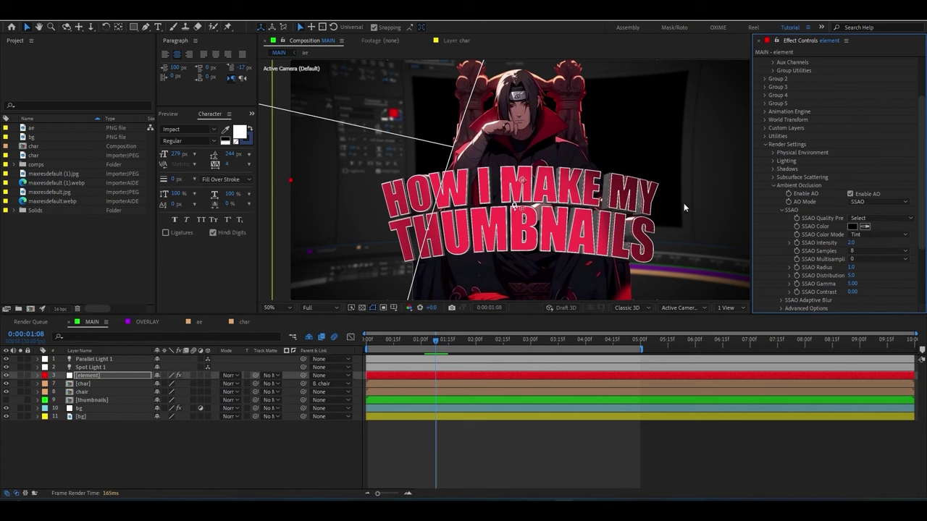
pyautogui.click(774, 186)
pyautogui.scroll(-6, 827, 224)
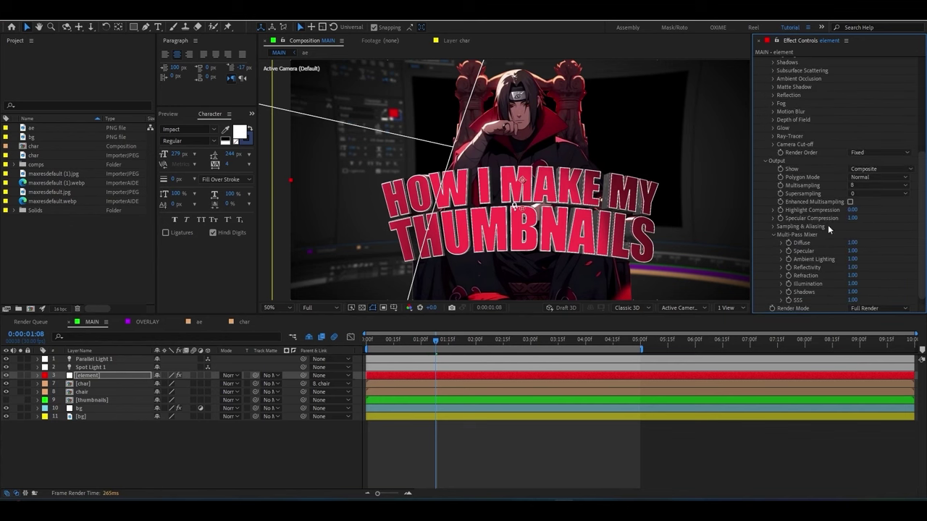
# Step: Set Multisampling 16 and Supersampling 4, and enable Enhanced Multisampling
pyautogui.click(854, 184)
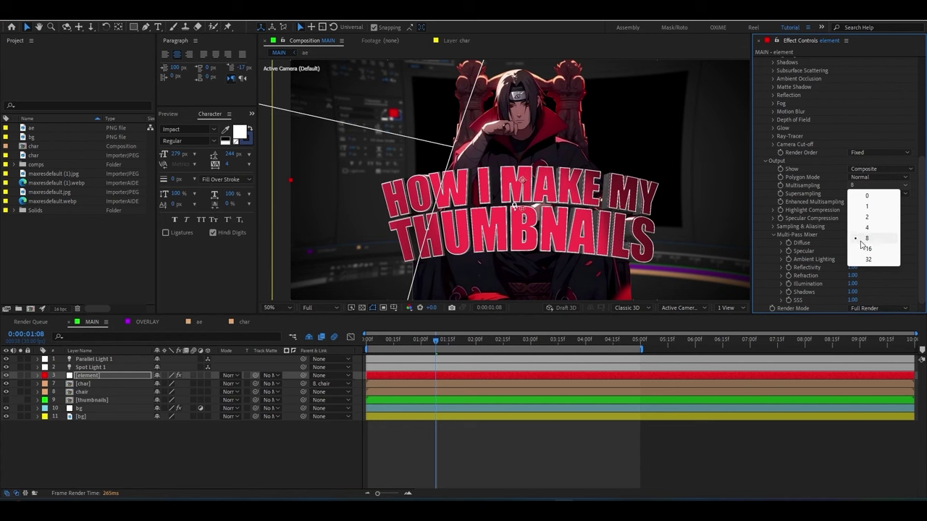
pyautogui.click(868, 248)
pyautogui.click(857, 193)
pyautogui.click(861, 218)
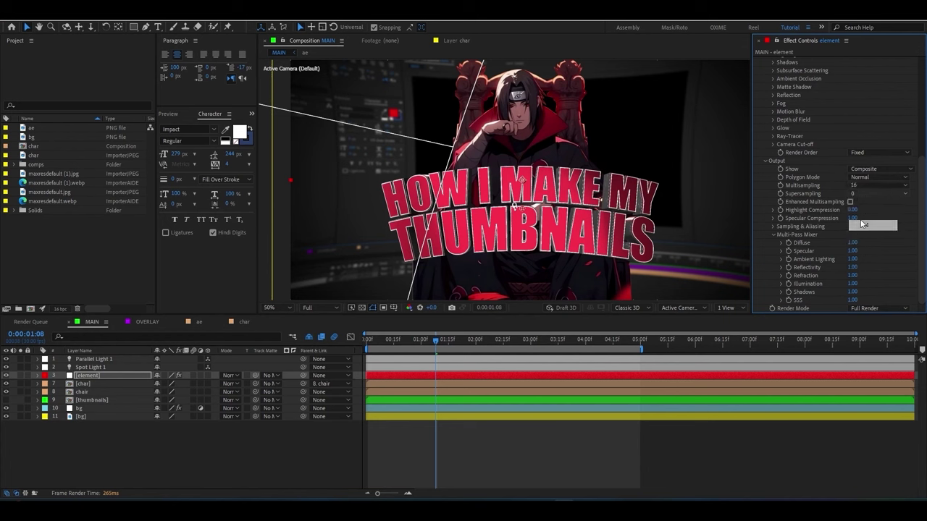
pyautogui.click(850, 202)
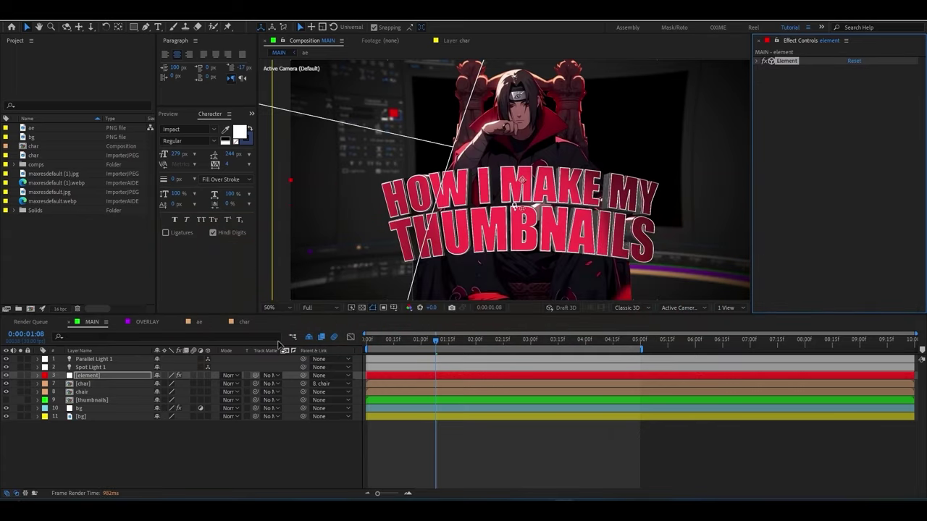
# Step: Make the thumbnails collage layer visible in MAIN
pyautogui.press(',')
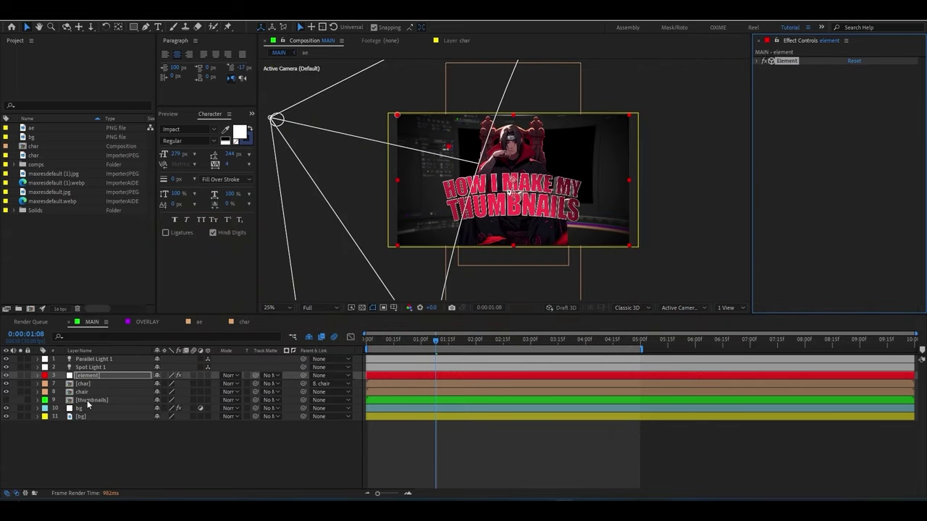
pyautogui.click(87, 400)
pyautogui.click(6, 400)
pyautogui.scroll(2, 502, 215)
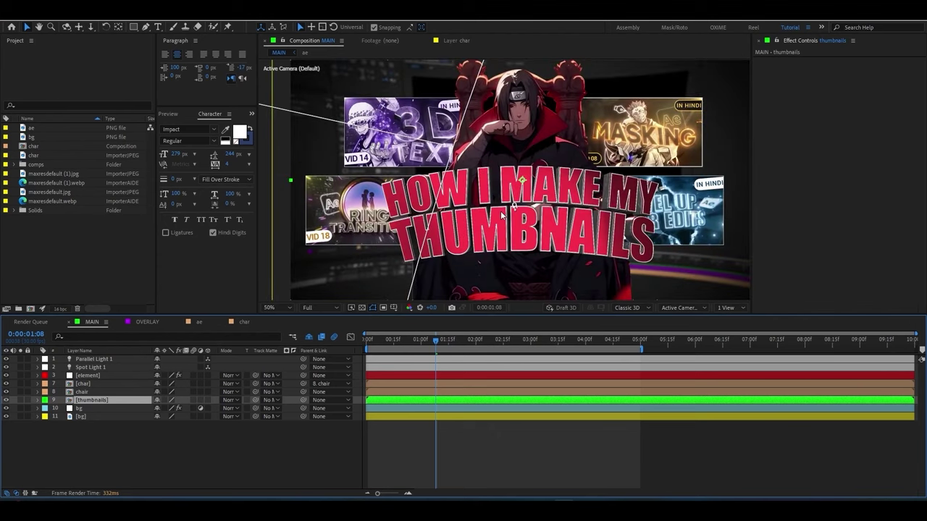
pyautogui.press(',')
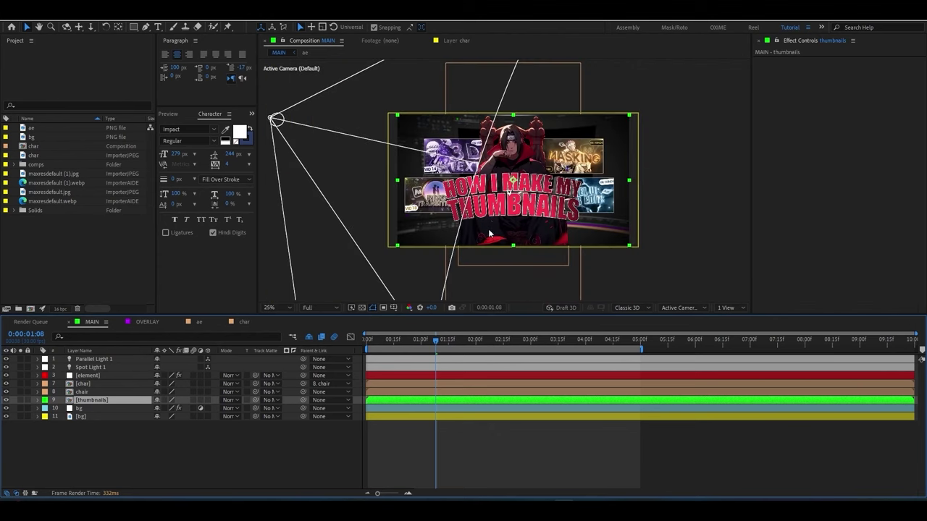
pyautogui.scroll(-1, 502, 226)
pyautogui.scroll(1, 502, 225)
pyautogui.scroll(1, 502, 226)
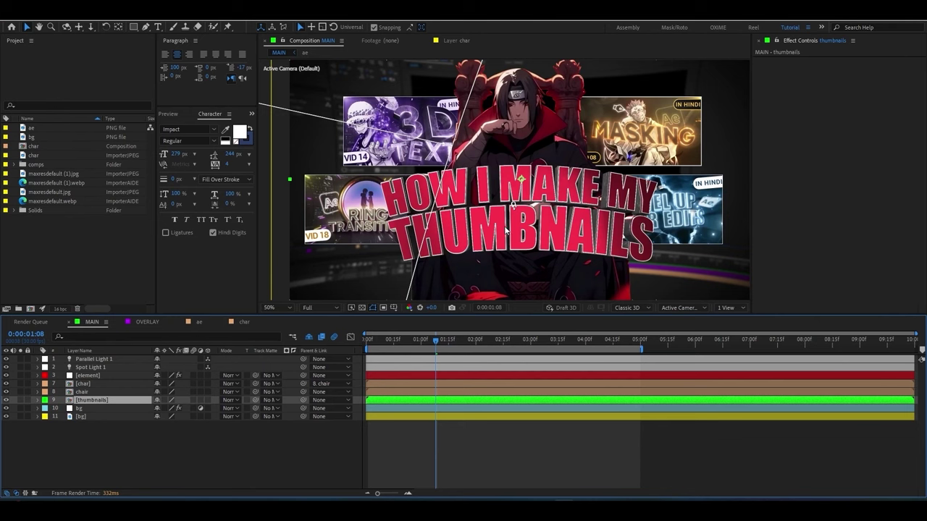
# Step: Add a new adjustment layer inside the thumbnails precomp
pyautogui.doubleClick(114, 394)
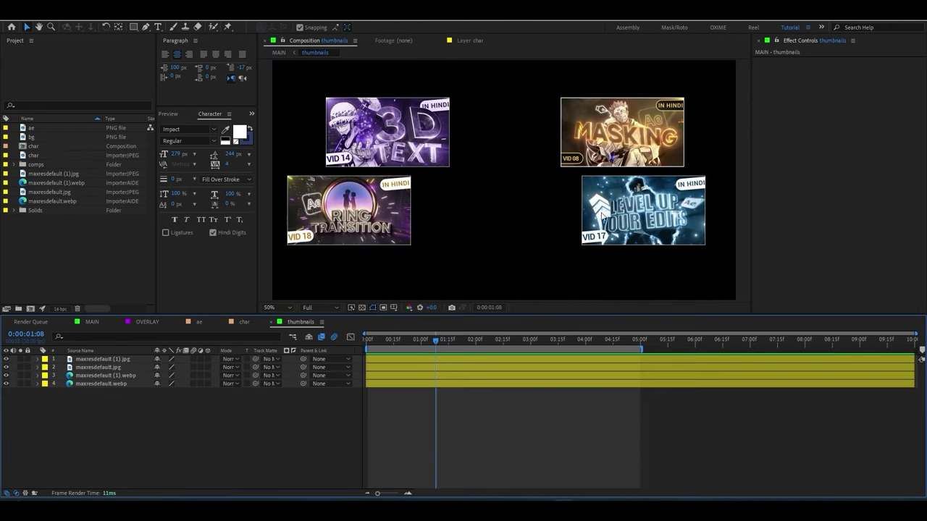
pyautogui.rightClick(141, 418)
pyautogui.moveTo(188, 298)
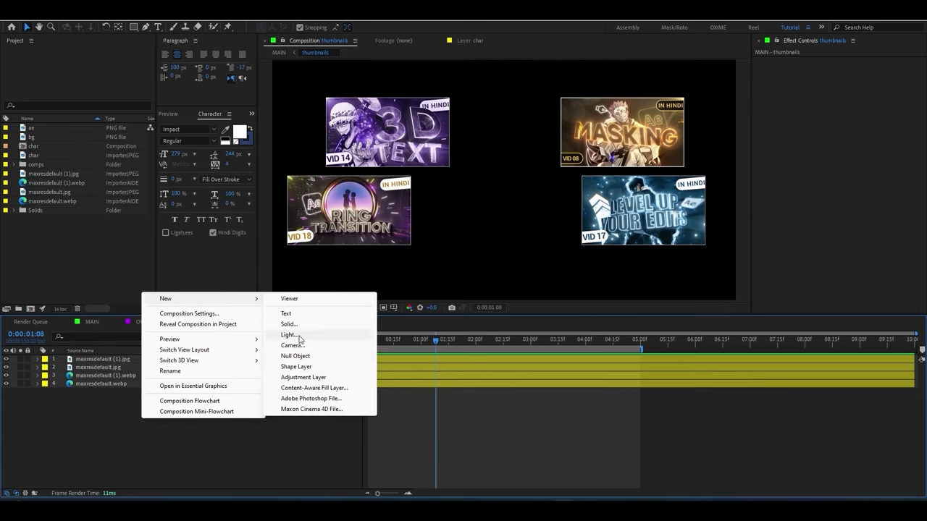
pyautogui.click(299, 377)
# Step: Apply Magic Bullet Looks to the adjustment layer via quick search 'loo'
pyautogui.hotkey('ctrl', 'space')
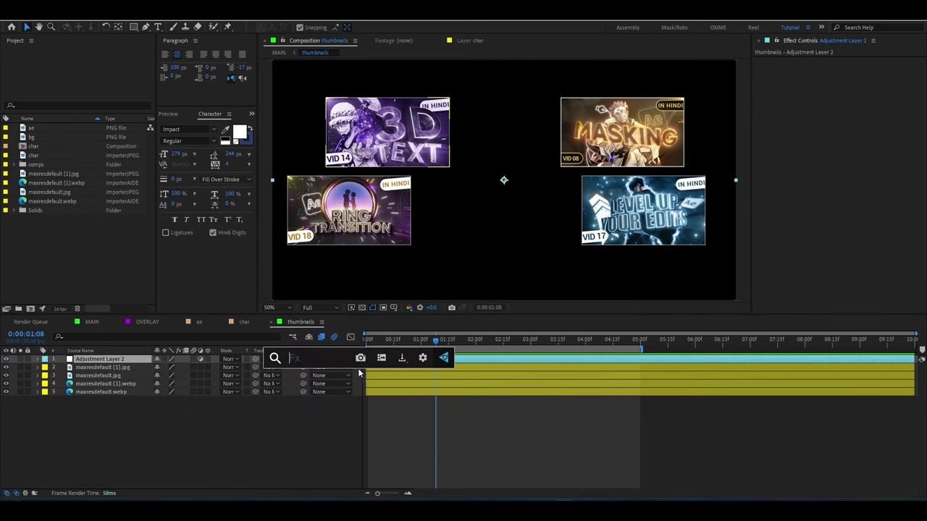
pyautogui.write('loo')
pyautogui.press('Return')
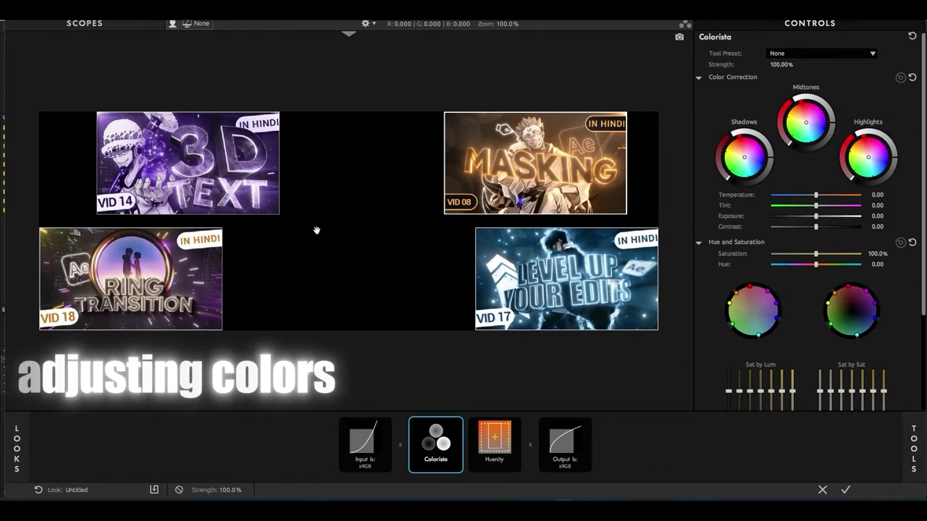
# Step: Widen Huenity's hue selection to turn the thumbnails red, set saturation 151.1%, and apply
pyautogui.click(494, 438)
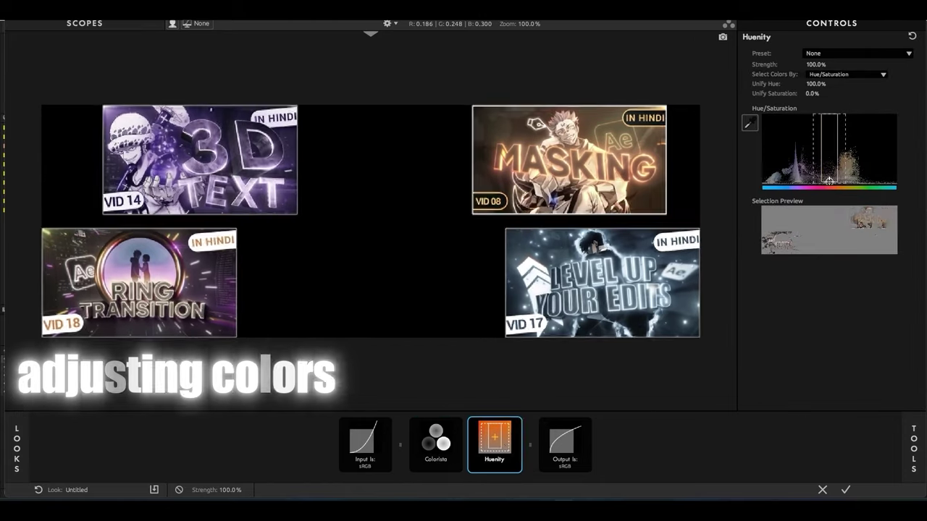
pyautogui.moveTo(817, 168); pyautogui.dragTo(897, 183)
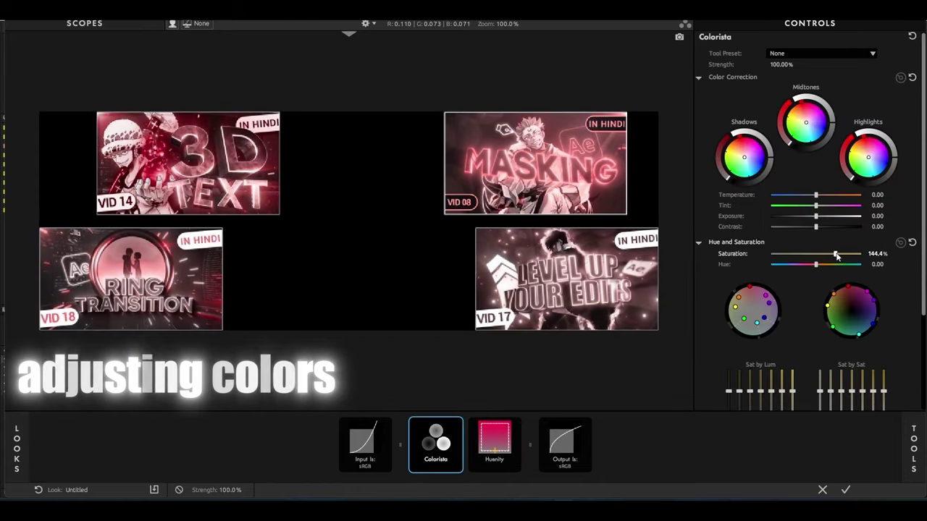
pyautogui.click(435, 438)
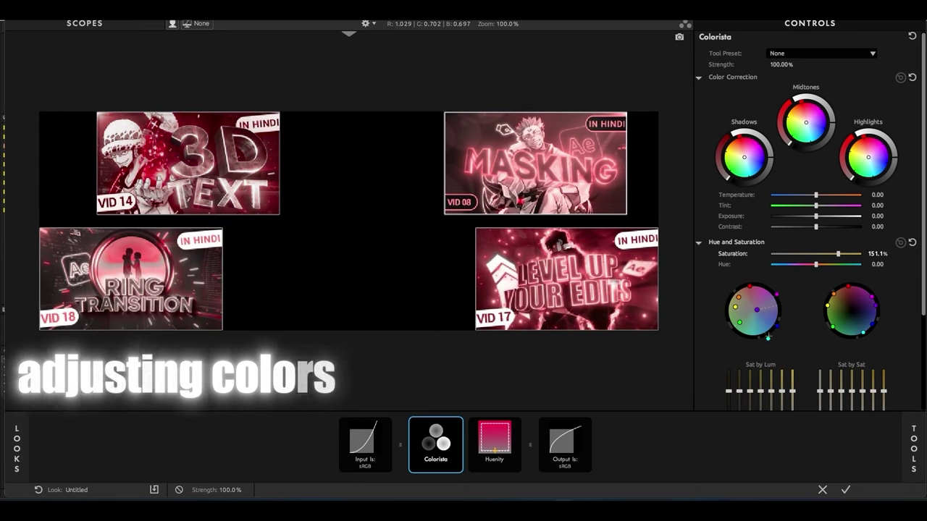
pyautogui.click(845, 490)
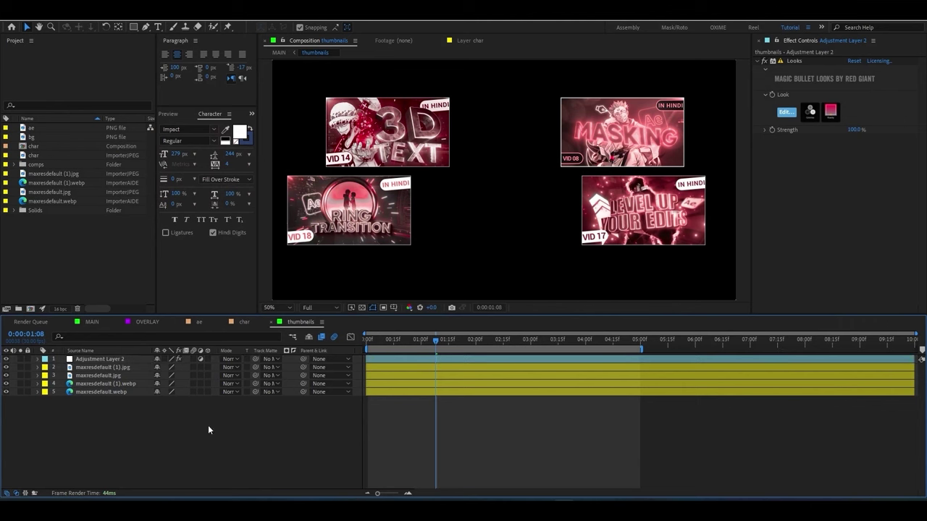
pyautogui.press('Tab')
# Step: Copy CC Lens, Fast Box Blur and S_Vignette from the bg layer onto thumbnails
pyautogui.click(150, 425)
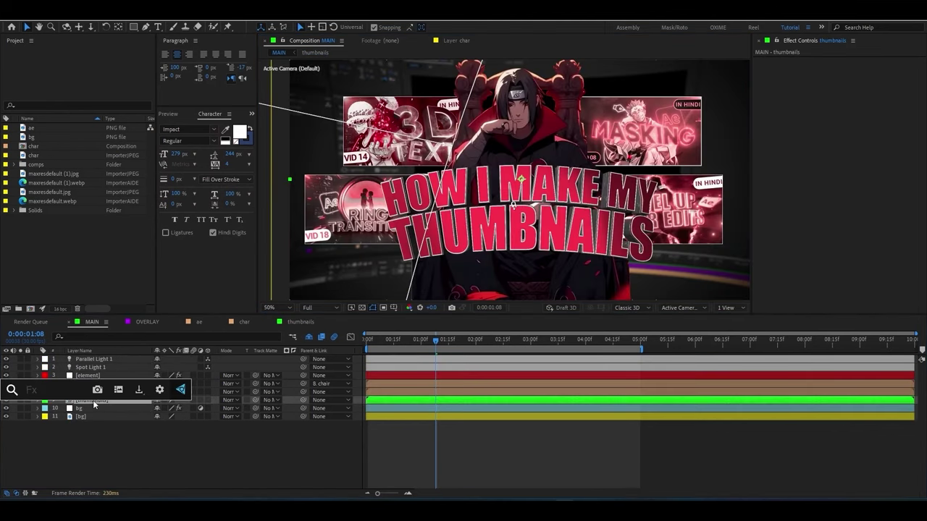
pyautogui.click(141, 409)
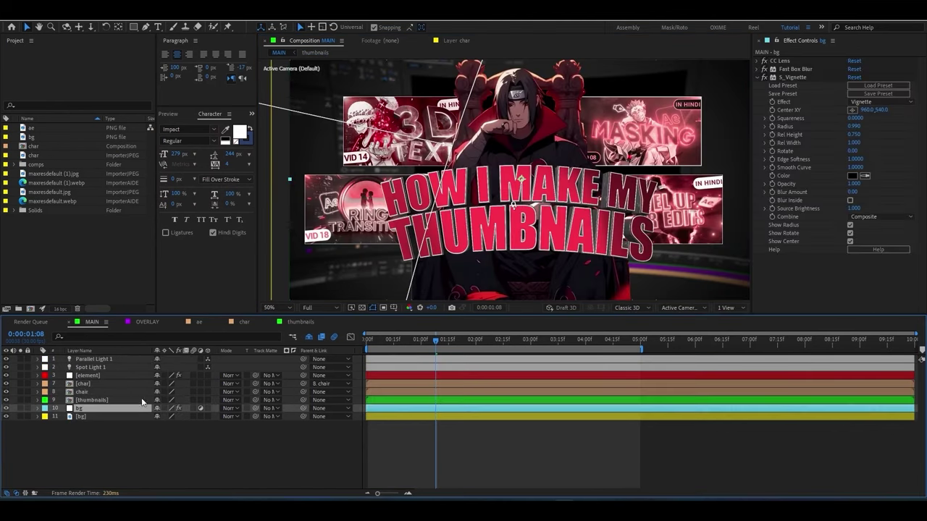
pyautogui.click(756, 77)
pyautogui.click(781, 61)
pyautogui.keyDown('shift'); pyautogui.click(793, 77); pyautogui.keyUp('shift')
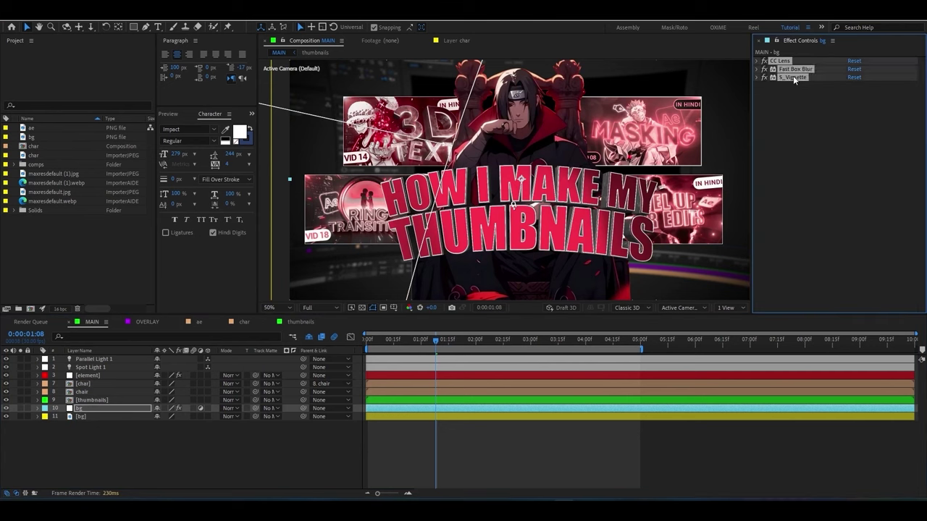
pyautogui.click(103, 401)
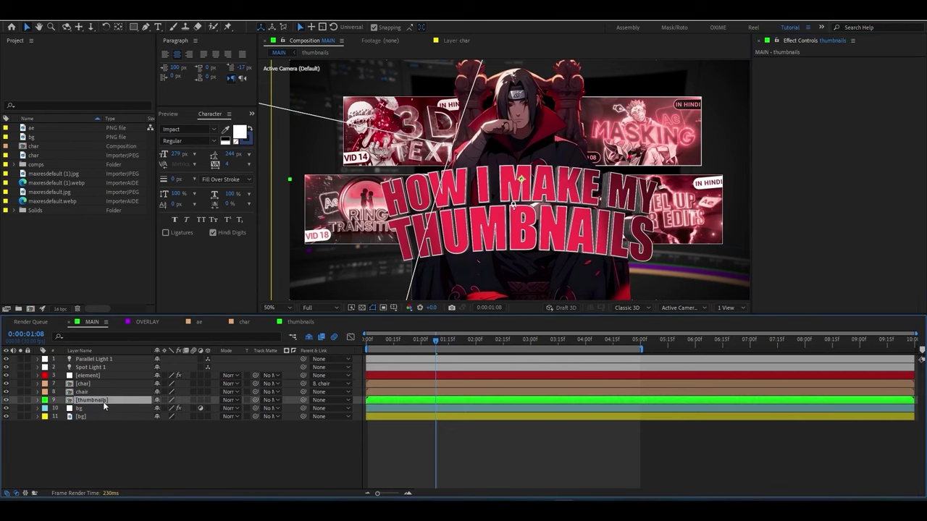
pyautogui.hotkey('ctrl', 'v')
# Step: Delete Fast Box Blur from the thumbnails layer's effects
pyautogui.press(',')
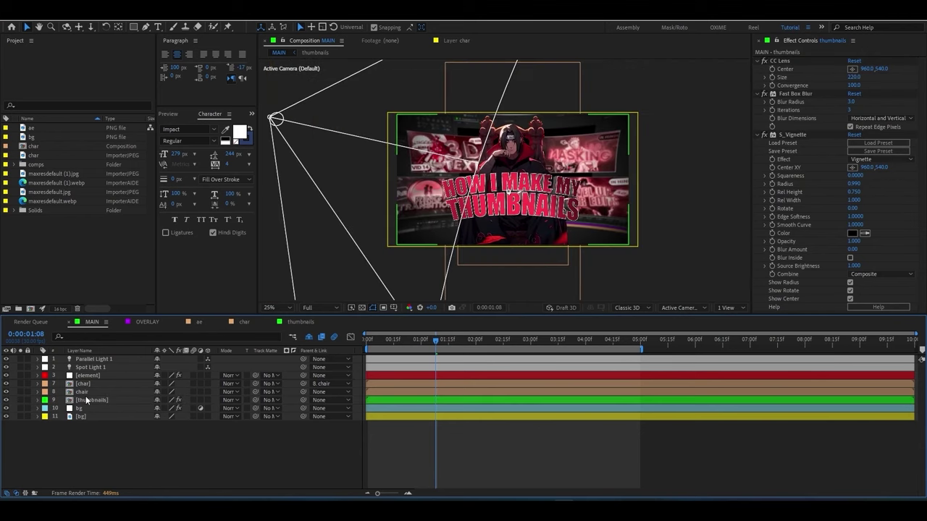
pyautogui.click(756, 94)
pyautogui.click(756, 61)
pyautogui.click(755, 77)
pyautogui.click(786, 69)
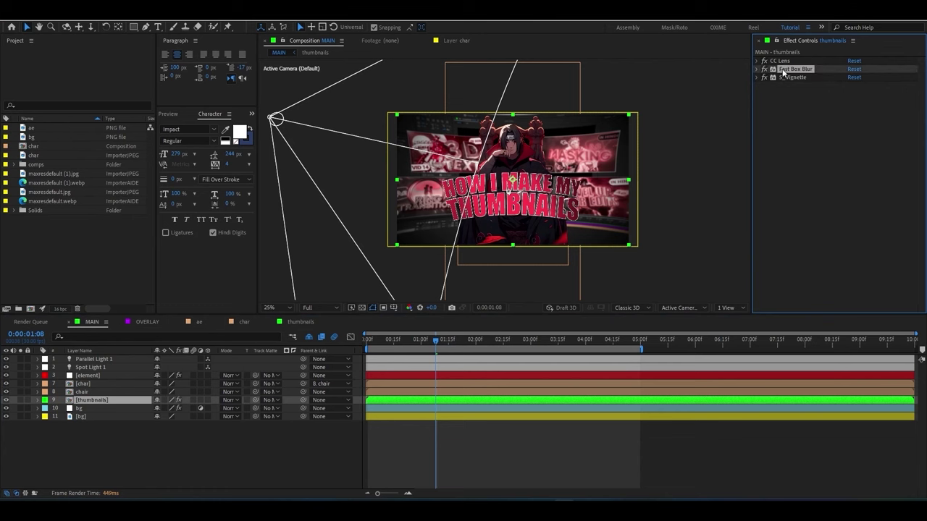
pyautogui.press('Delete')
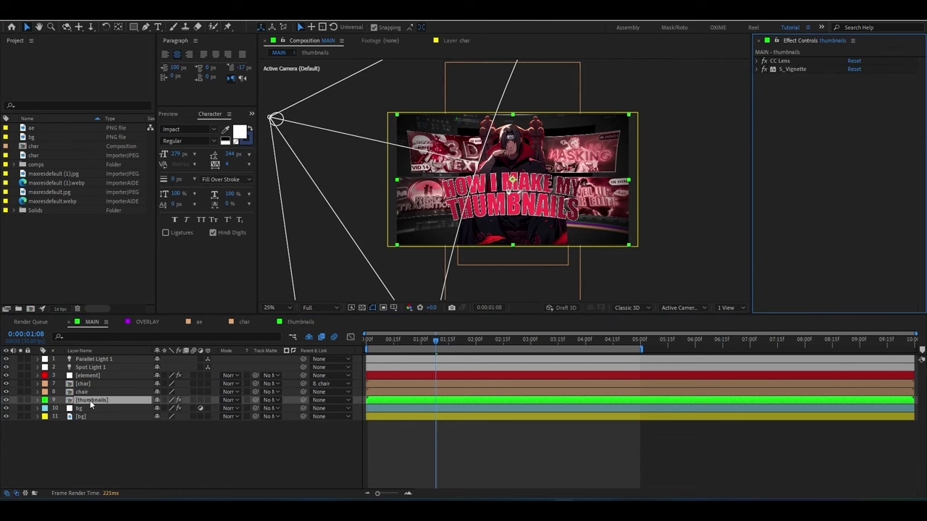
pyautogui.doubleClick(90, 400)
# Step: Rotate thumbnail layers 2 and 3 by −6°
pyautogui.click(109, 384)
pyautogui.click(101, 367)
pyautogui.keyDown('ctrl'); pyautogui.click(165, 375); pyautogui.keyUp('ctrl')
pyautogui.press('r')
pyautogui.moveTo(165, 375); pyautogui.dragTo(156, 375)
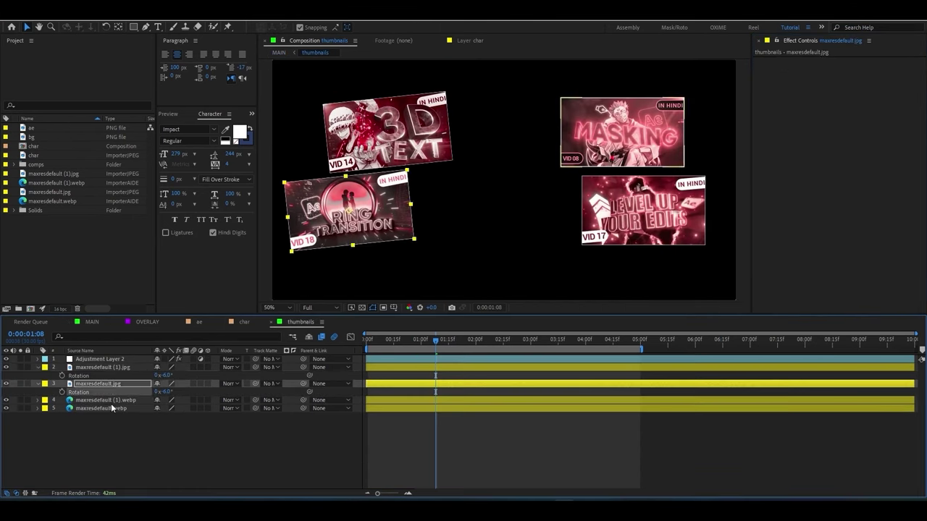
# Step: Rotate thumbnail layers 4 and 5 by +6° and return to MAIN
pyautogui.click(110, 400)
pyautogui.keyDown('shift'); pyautogui.click(101, 416); pyautogui.keyUp('shift')
pyautogui.press('r')
pyautogui.moveTo(164, 407); pyautogui.dragTo(173, 407)
pyautogui.click(585, 138)
pyautogui.click(98, 383)
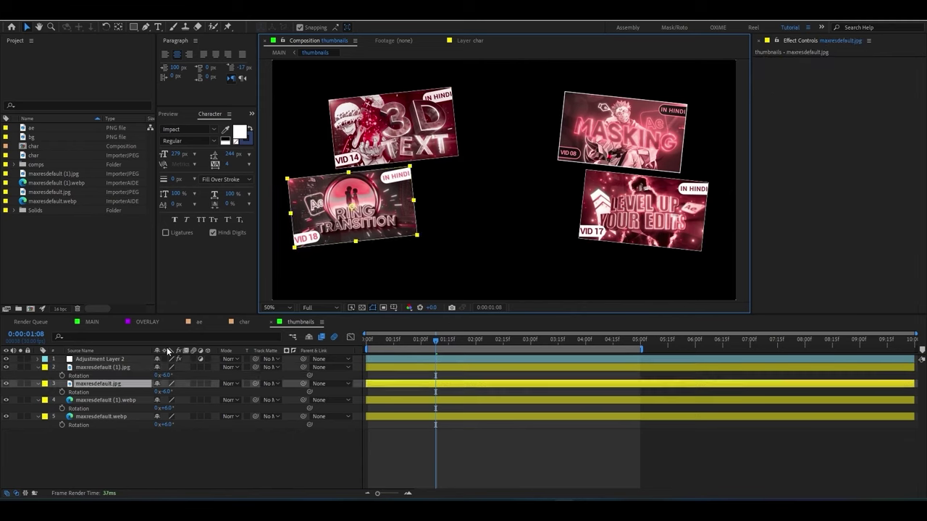
pyautogui.click(109, 401)
pyautogui.click(92, 321)
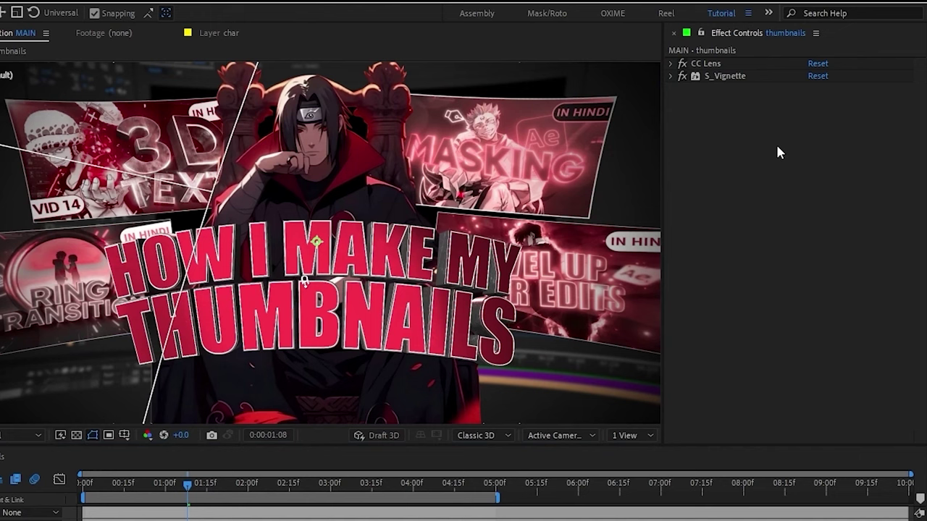
# Step: Apply S_BlurDirectional to thumbnails with Blur Amount 50 and Angle 0
pyautogui.hotkey('ctrl', 'alt', 'shift', 'e')
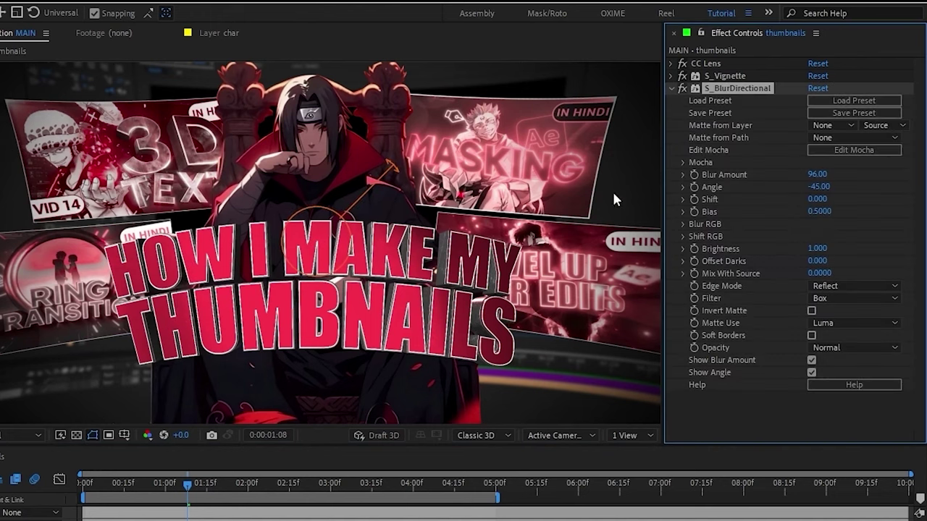
pyautogui.click(818, 174)
pyautogui.write('50')
pyautogui.press('Return')
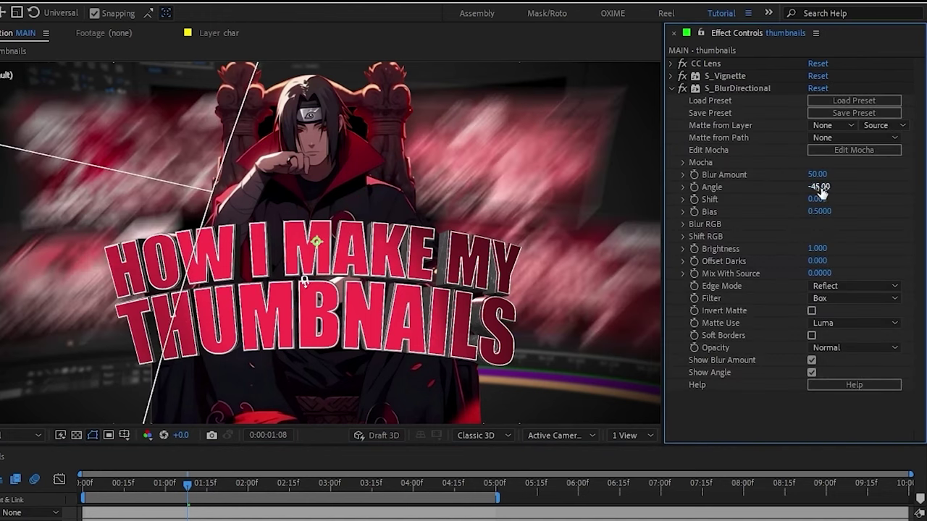
pyautogui.click(819, 186)
pyautogui.write('0')
pyautogui.press('Return')
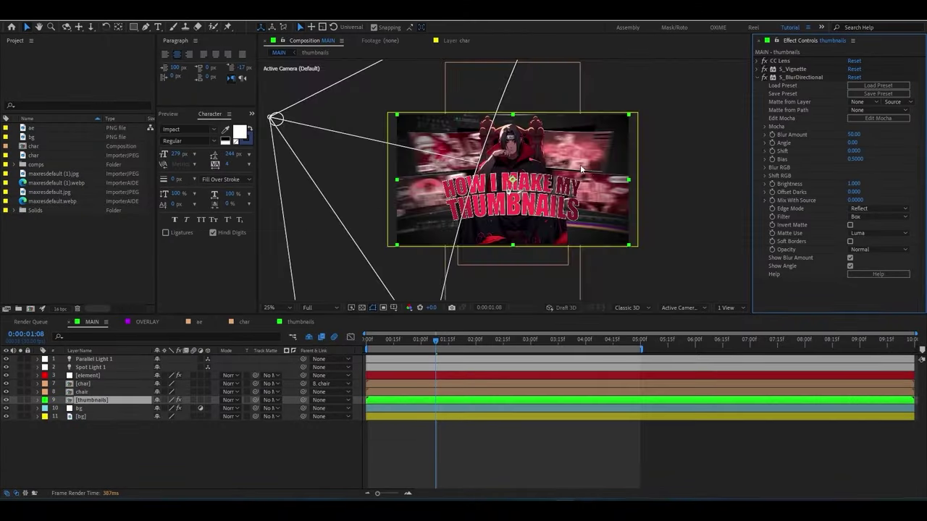
# Step: Move S_Vignette below S_BlurDirectional in the effect stack
pyautogui.scroll(-2, 605, 197)
pyautogui.scroll(2, 550, 201)
pyautogui.hotkey('shift', '/')
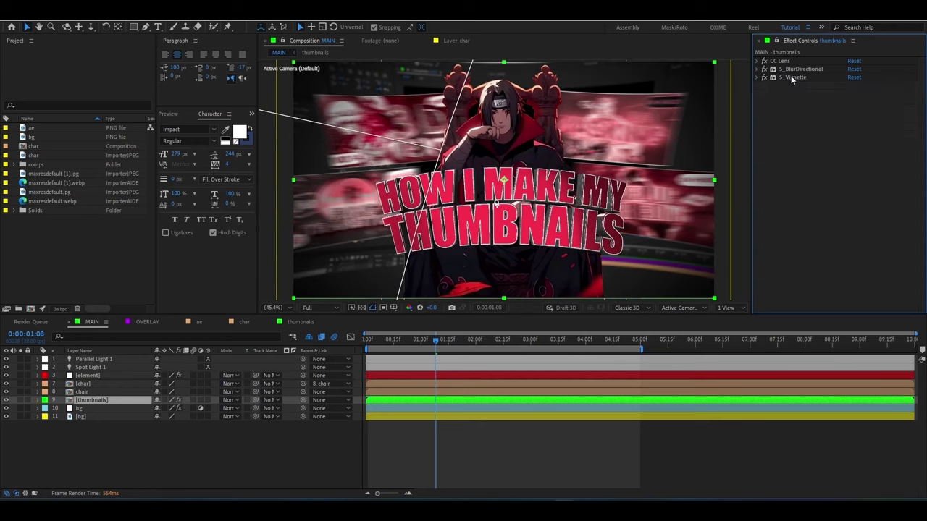
pyautogui.moveTo(790, 69); pyautogui.dragTo(791, 78)
pyautogui.click(757, 76)
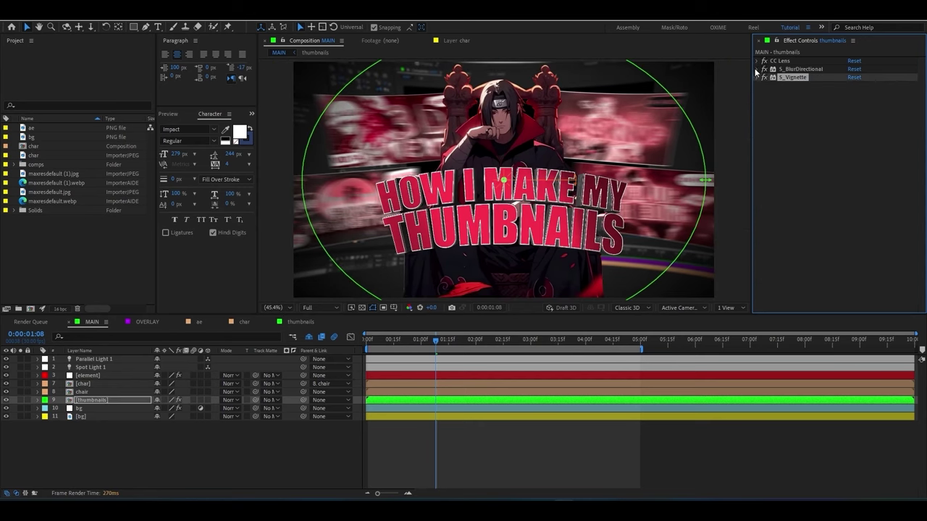
pyautogui.click(757, 69)
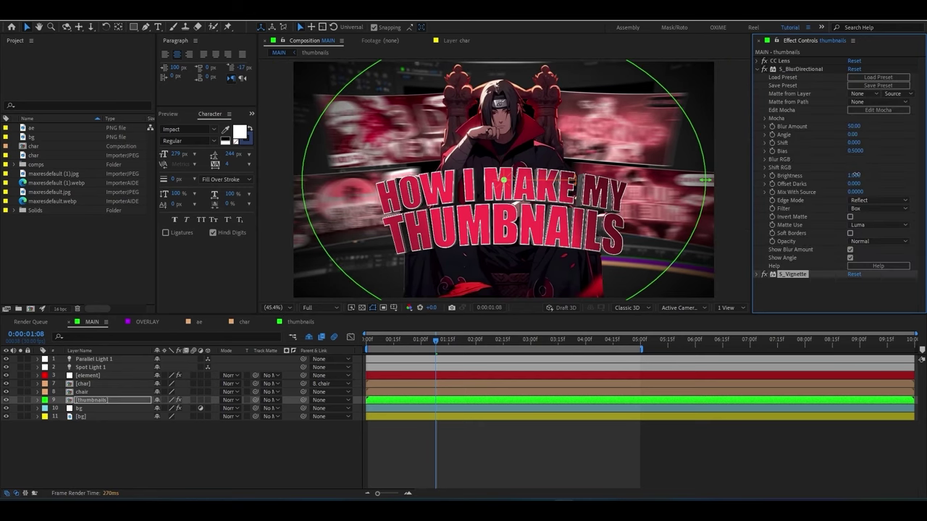
pyautogui.press('Up')
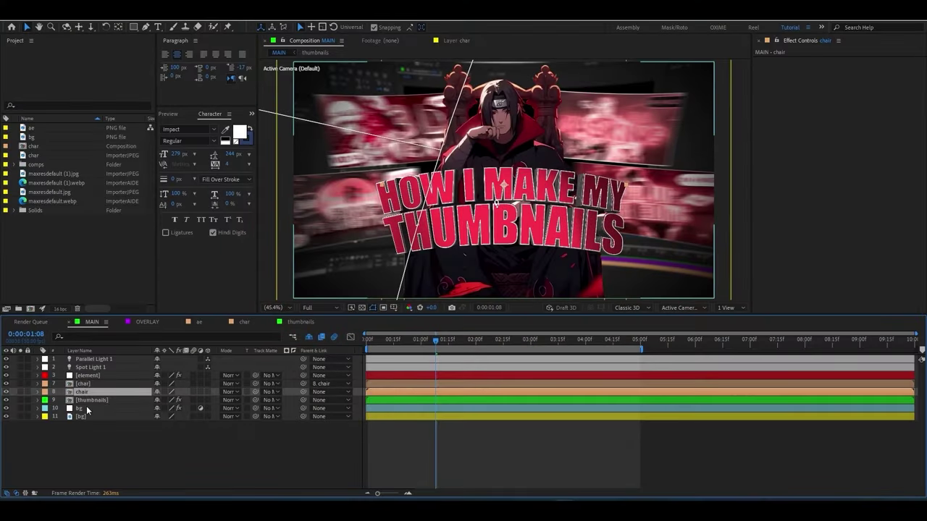
# Step: Copy the bg layer's Fast Box Blur onto the chair layer and set its blur radius to 4
pyautogui.click(85, 409)
pyautogui.click(793, 70)
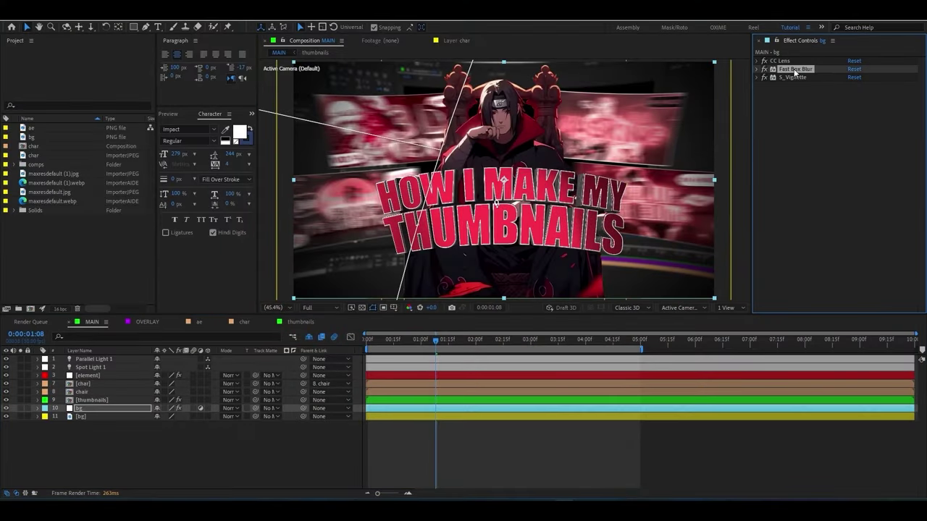
pyautogui.click(87, 391)
pyautogui.hotkey('ctrl', 'v')
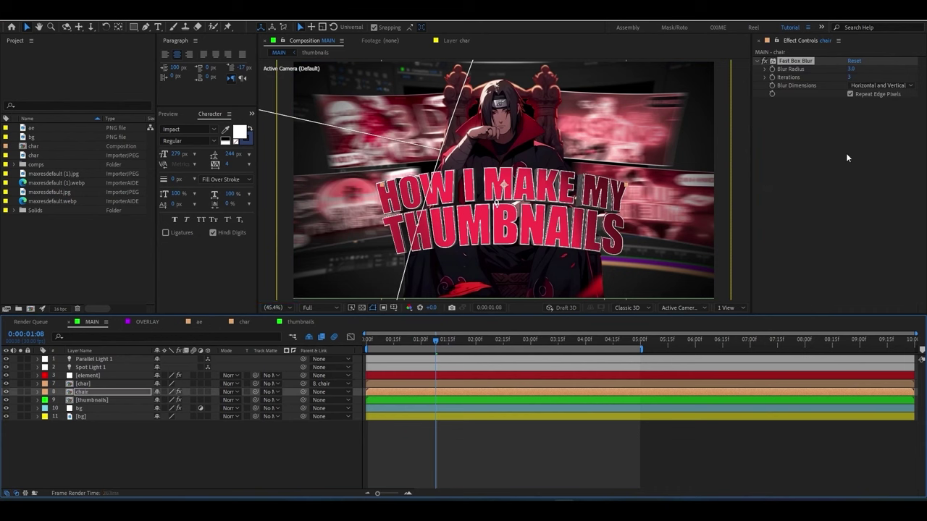
pyautogui.click(846, 153)
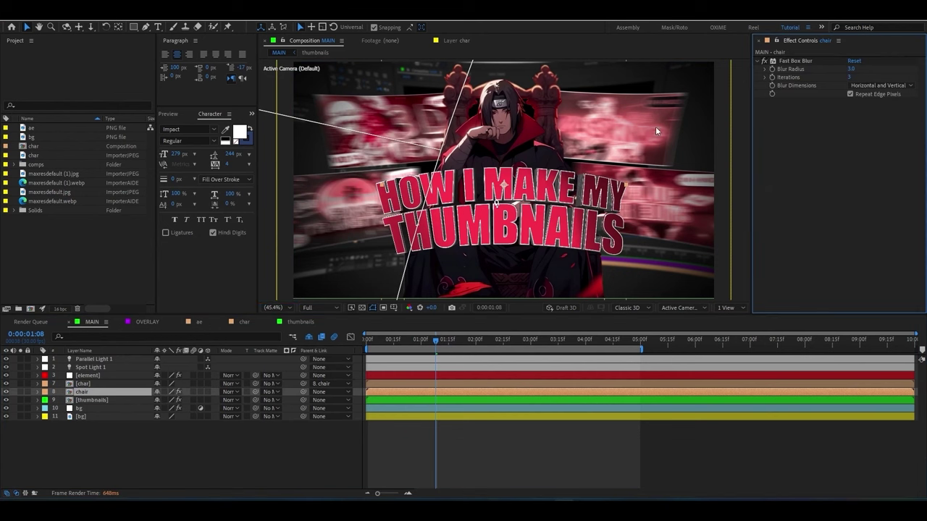
pyautogui.click(852, 69)
pyautogui.write('4')
pyautogui.press('Return')
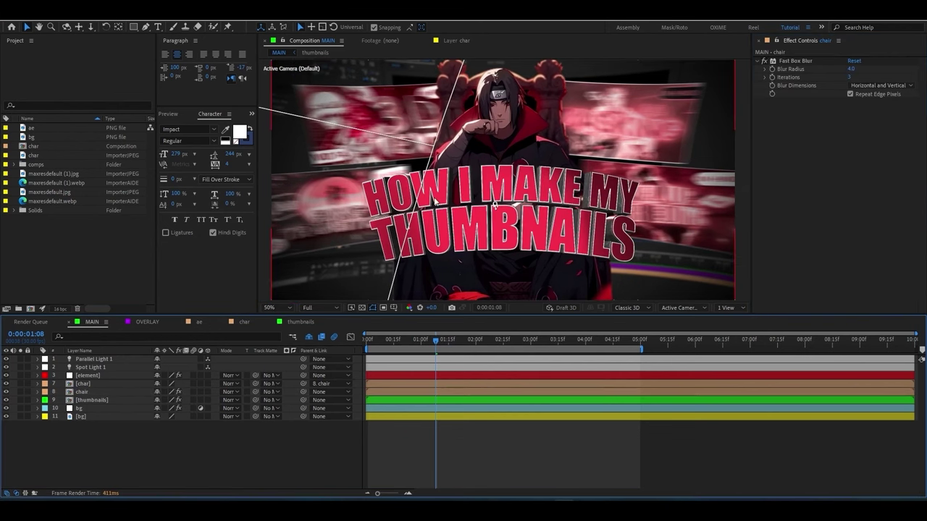
pyautogui.click(83, 375)
# Step: Apply Deep Glow to the element title layer with a 90% input threshold
pyautogui.hotkey('ctrl', 'space')
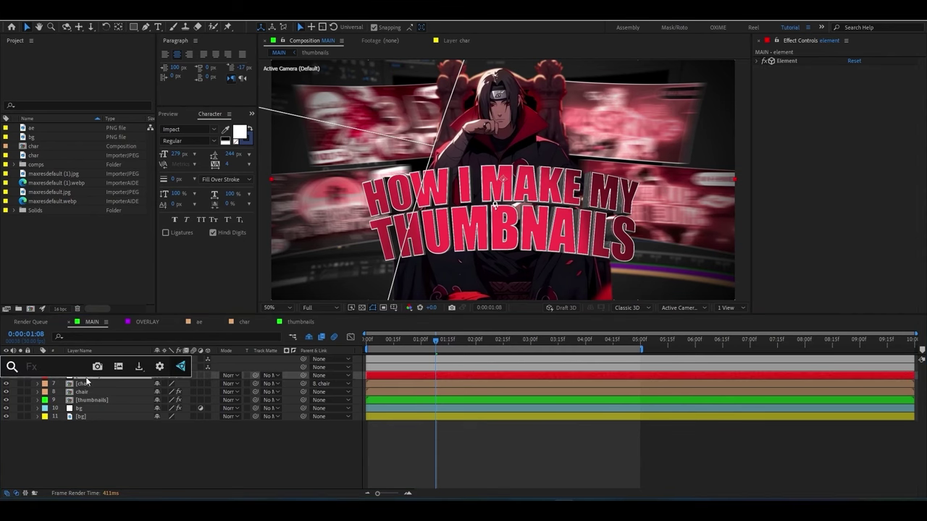
pyautogui.write('dee')
pyautogui.click(61, 395)
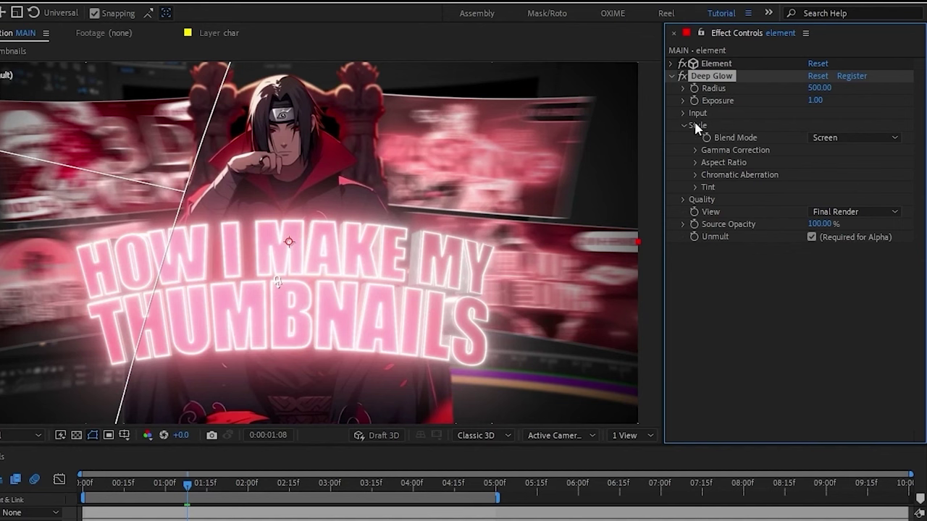
pyautogui.click(683, 114)
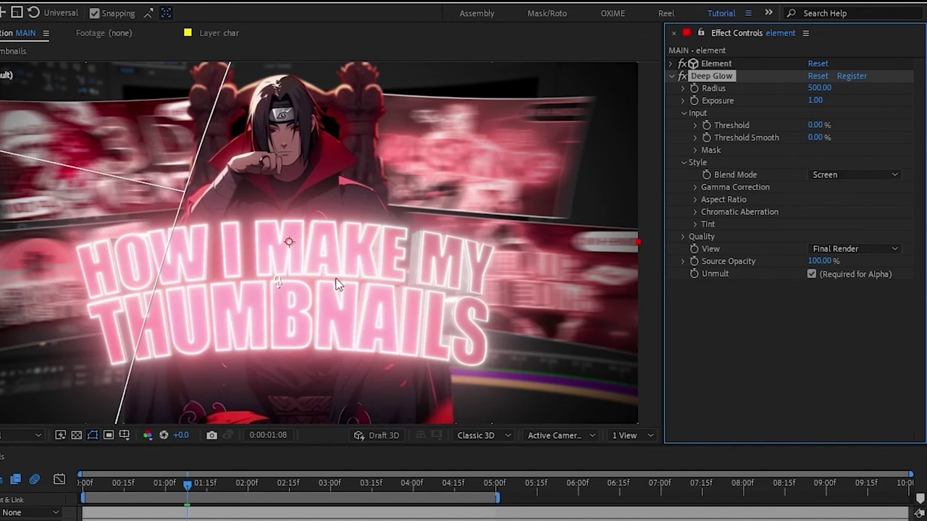
pyautogui.click(813, 124)
pyautogui.write('9')
pyautogui.write('0')
pyautogui.click(873, 133)
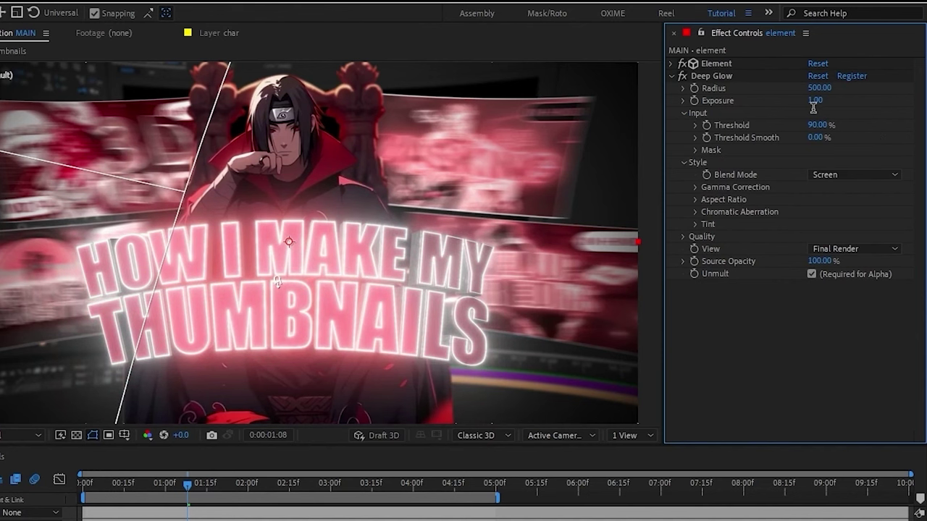
# Step: Set the Deep Glow radius to 150 and exposure to 0.70
pyautogui.click(820, 88)
pyautogui.write('150')
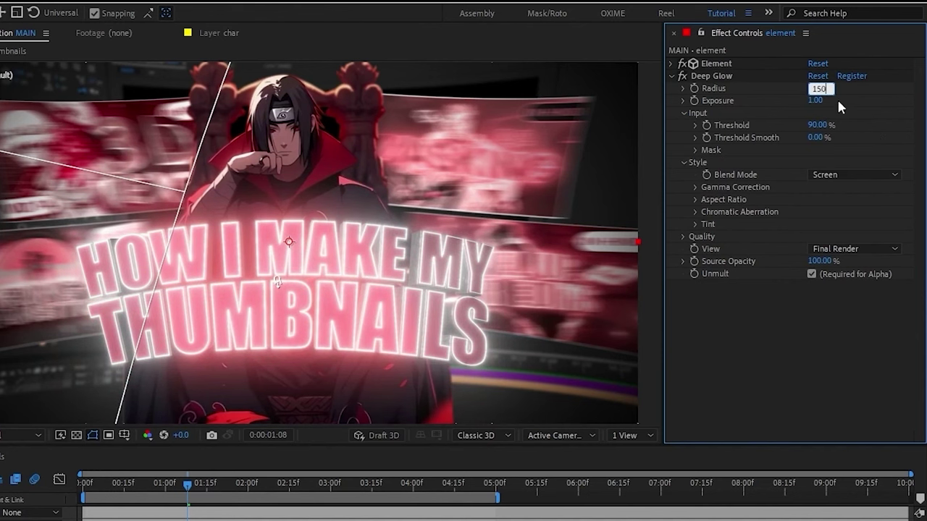
pyautogui.press('Return')
pyautogui.click(817, 102)
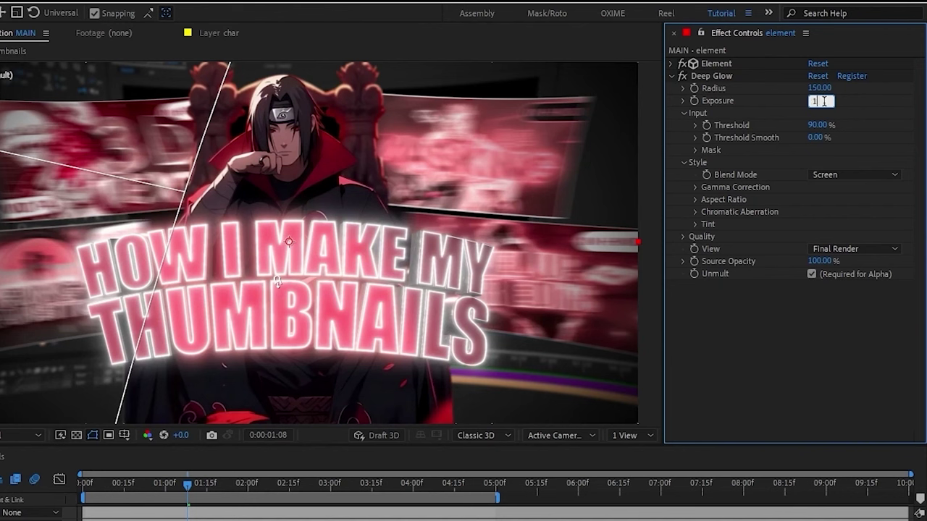
pyautogui.write('0.7')
pyautogui.press('Return')
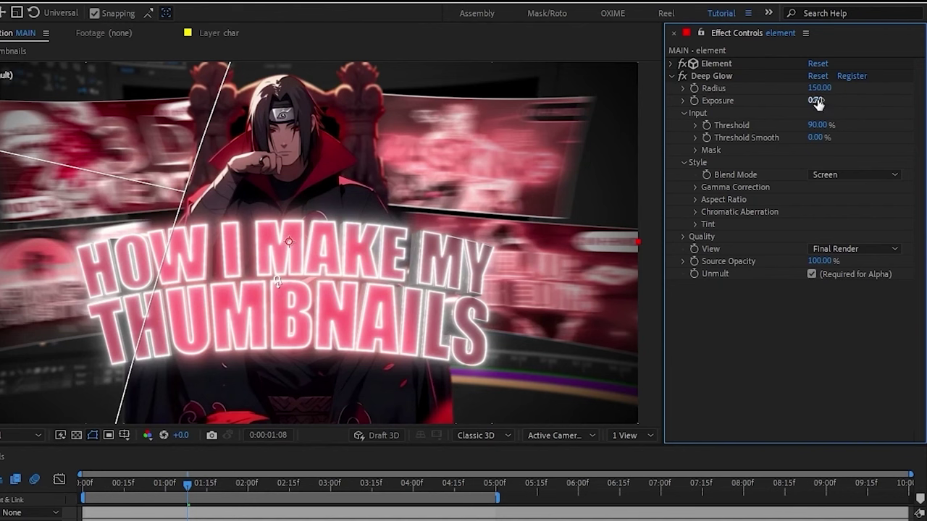
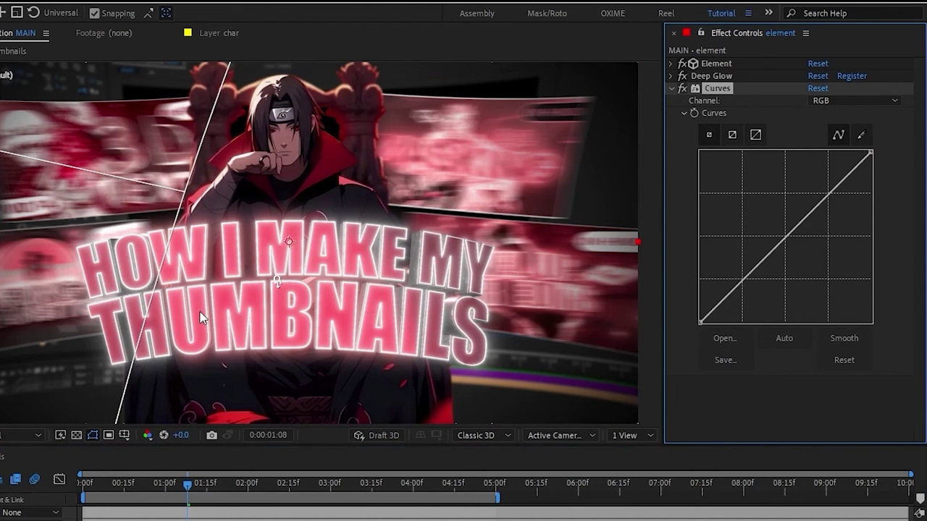
# Step: Darken the element layer with an S-shaped Curves adjustment
pyautogui.click(831, 191)
pyautogui.moveTo(790, 245); pyautogui.dragTo(787, 250)
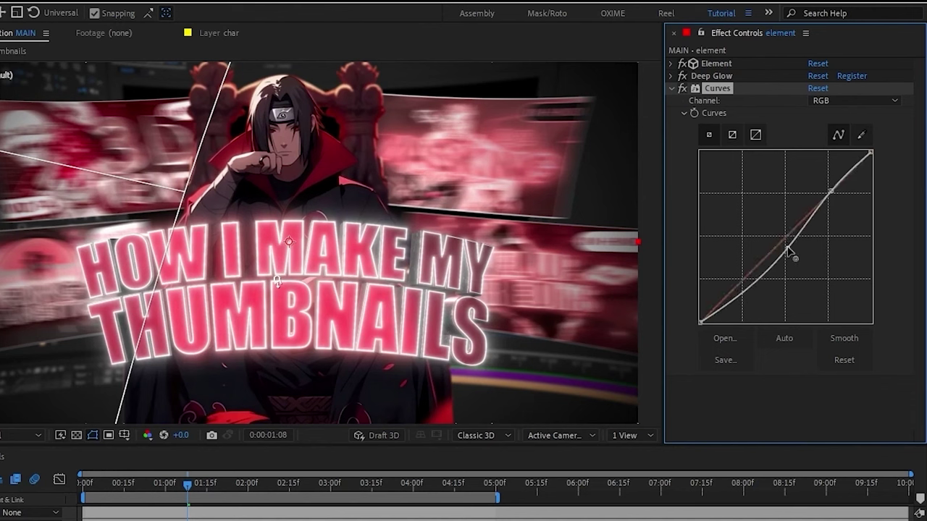
pyautogui.moveTo(743, 286)
pyautogui.mouseDown()
pyautogui.moveTo(743, 304)
pyautogui.moveTo(730, 313)
pyautogui.moveTo(741, 309)
pyautogui.mouseUp()
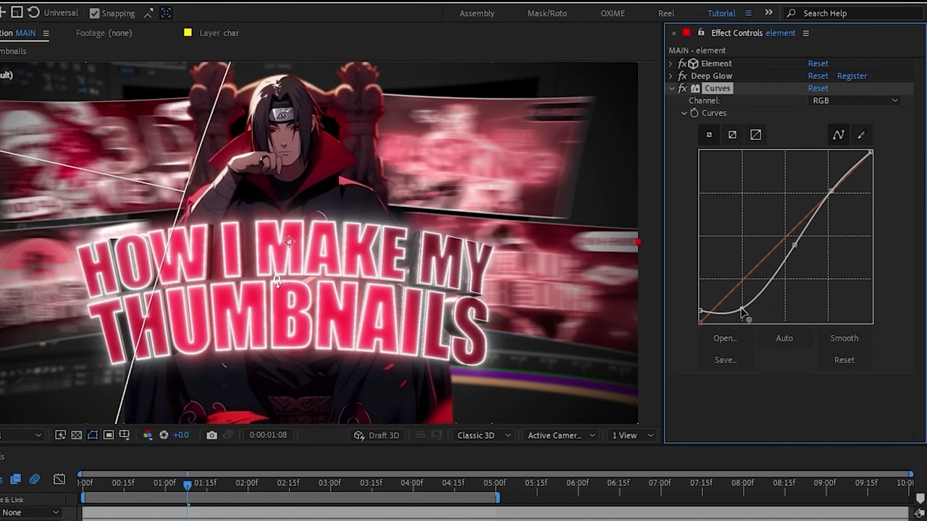
# Step: Enable Deep Glow's red-and-blue Chromatic Aberration at amount 0.1 and save the project
pyautogui.click(671, 89)
pyautogui.click(671, 76)
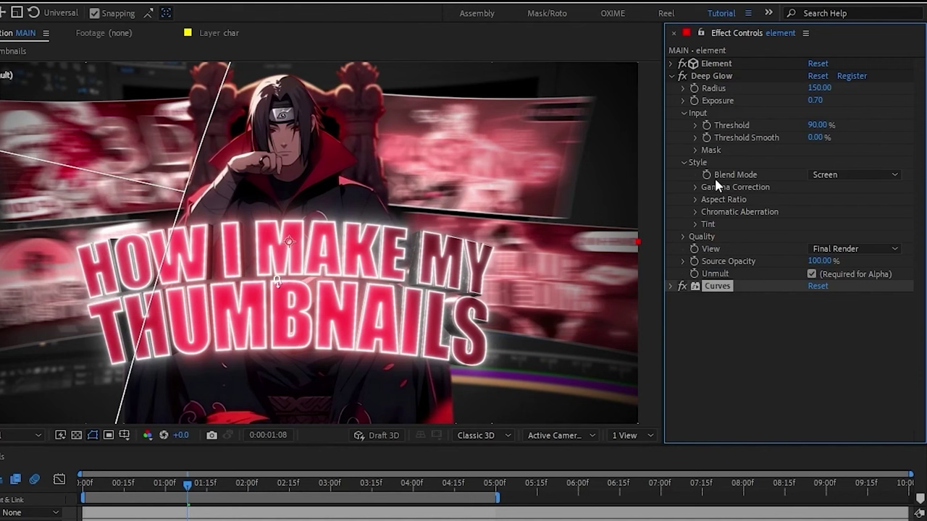
pyautogui.click(695, 211)
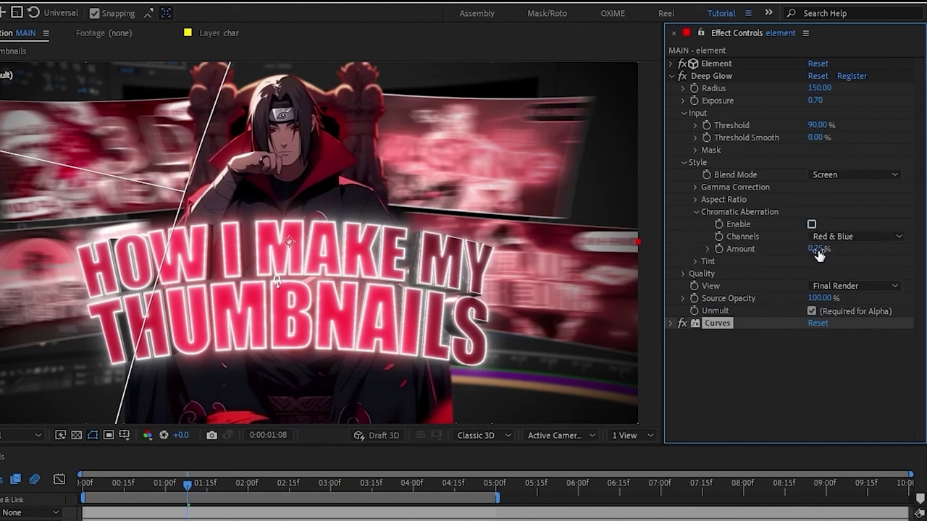
pyautogui.click(830, 249)
pyautogui.write('0.2')
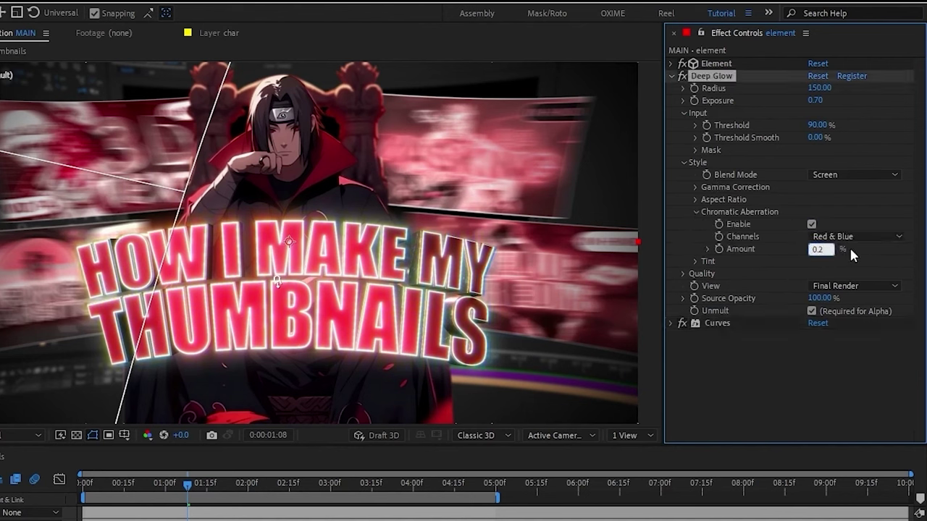
pyautogui.press('Return')
pyautogui.click(813, 249)
pyautogui.write('0.1')
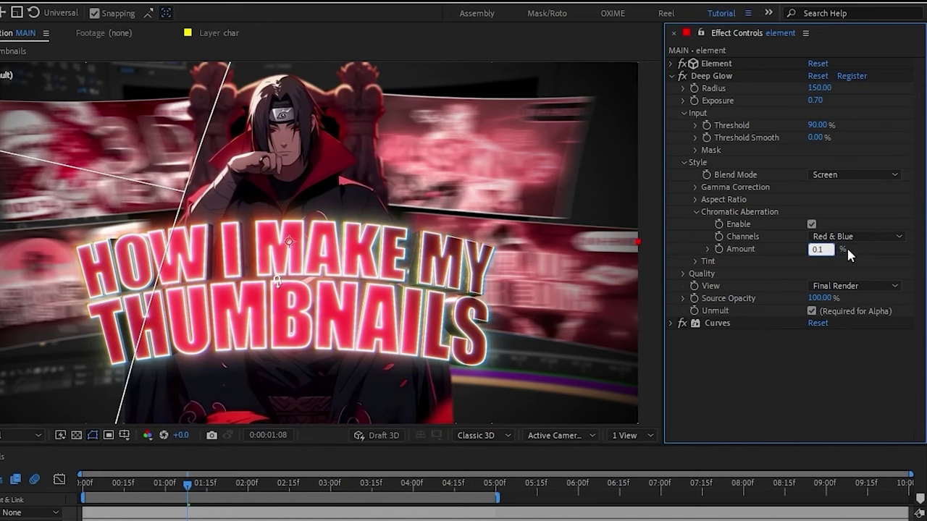
pyautogui.press('Return')
pyautogui.hotkey('ctrl', 's')
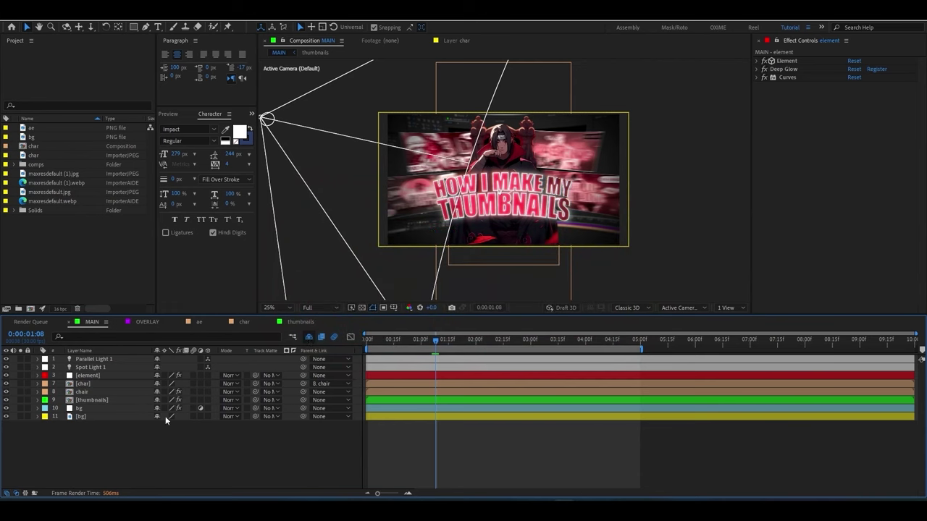
# Step: Make the OVERLAY (IN HINDI / VID 19) and ae layers visible
pyautogui.click(86, 392)
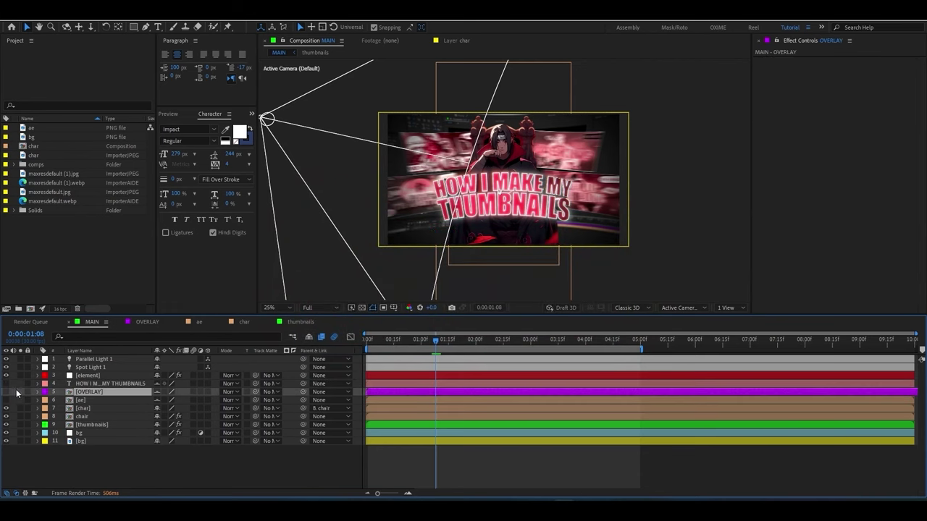
pyautogui.click(5, 392)
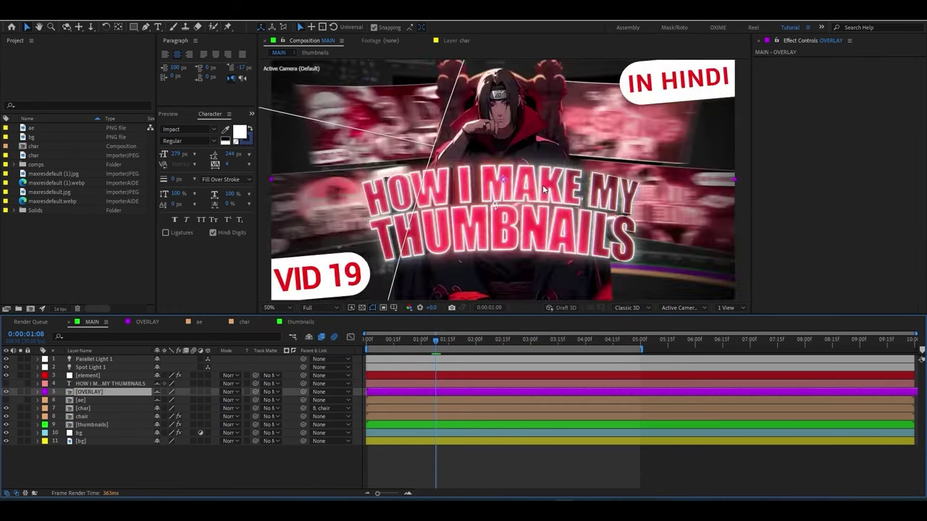
pyautogui.click(81, 400)
pyautogui.click(6, 400)
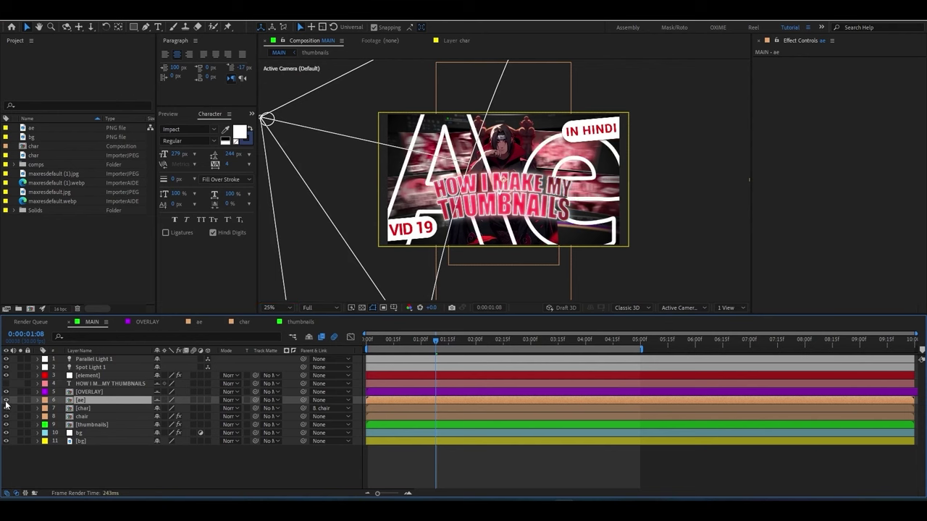
# Step: Shrink the Ae logo, place it at the upper right, and solo it
pyautogui.press(',')
pyautogui.press(',')
pyautogui.press(',')
pyautogui.moveTo(566, 121); pyautogui.dragTo(509, 179)
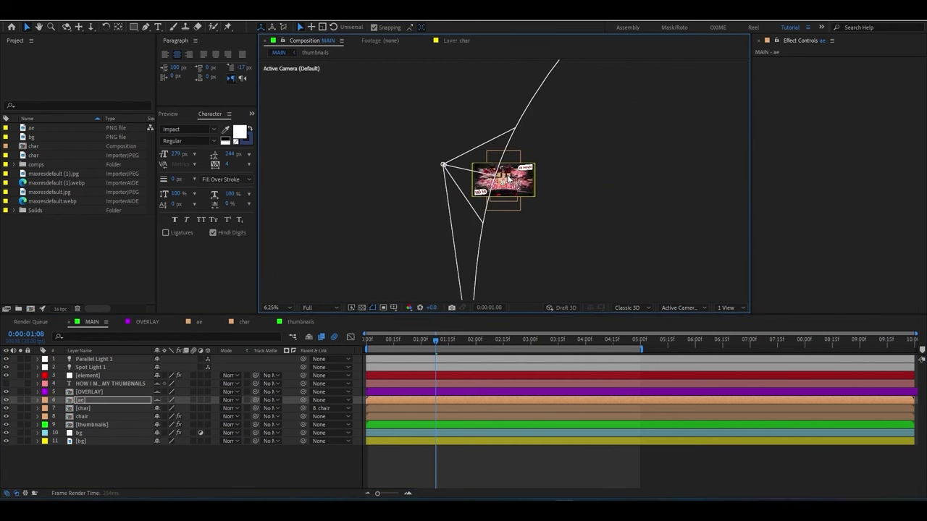
pyautogui.press('.')
pyautogui.press('.')
pyautogui.press('.')
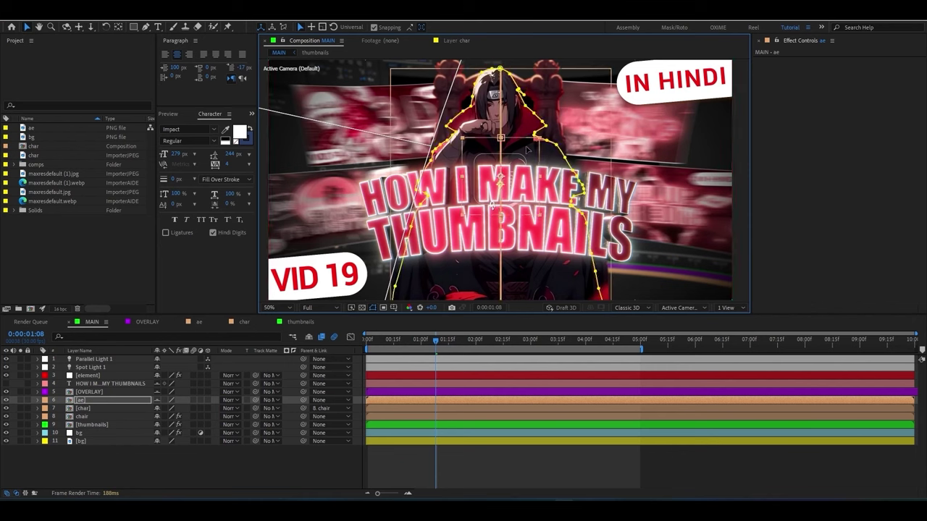
pyautogui.moveTo(538, 145); pyautogui.dragTo(606, 115)
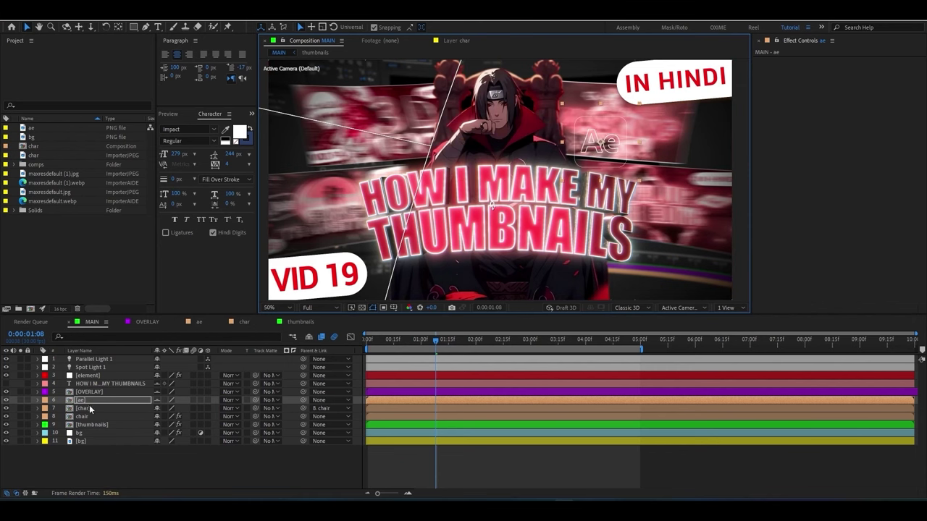
pyautogui.click(20, 399)
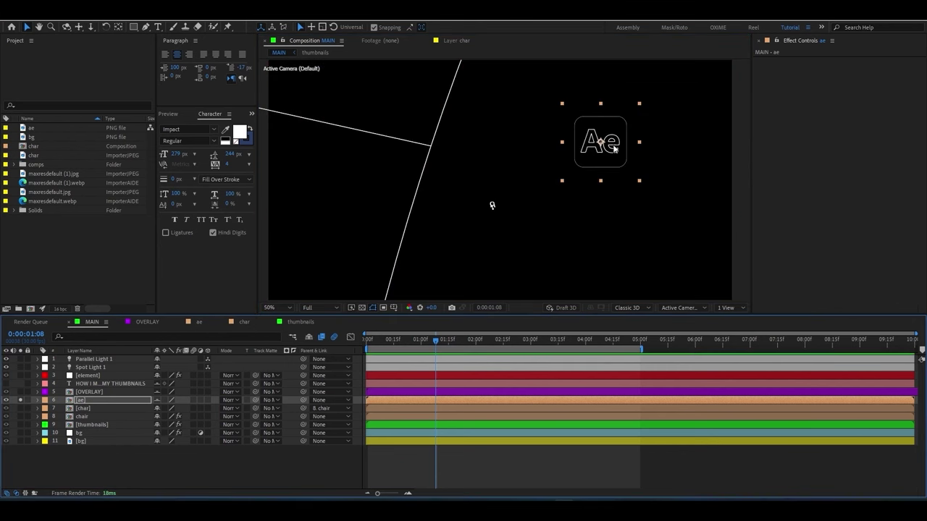
# Step: Tilt the Ae logo clockwise, enlarge it slightly, and move it below the chair layer
pyautogui.press('w')
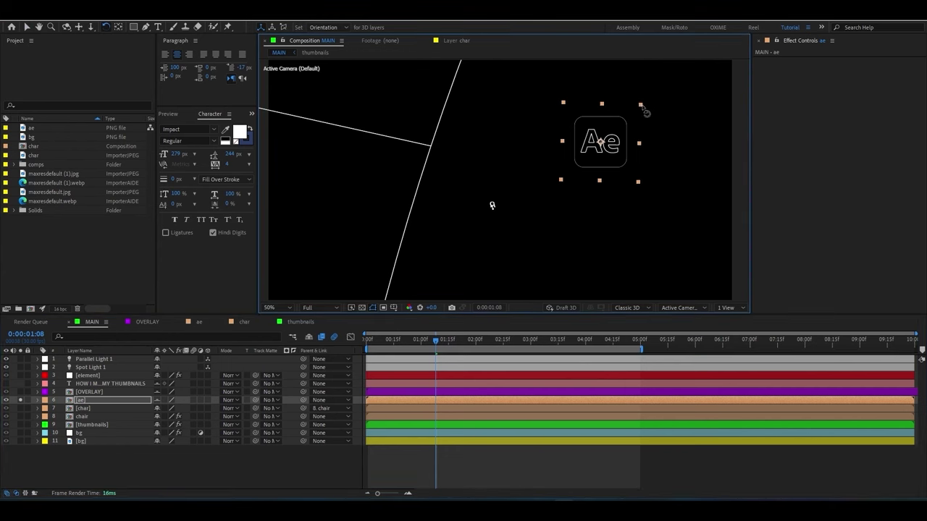
pyautogui.moveTo(641, 103); pyautogui.dragTo(652, 120)
pyautogui.press('s')
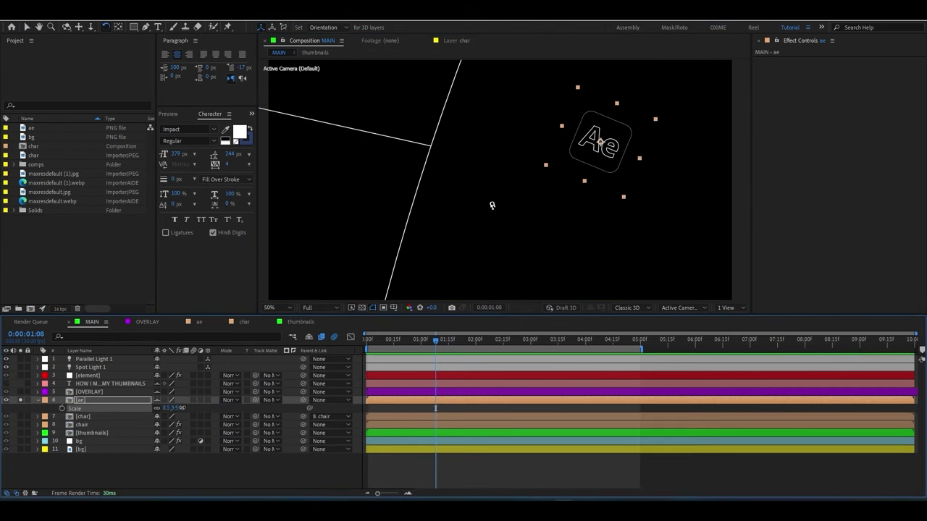
pyautogui.moveTo(174, 408); pyautogui.dragTo(190, 408)
pyautogui.moveTo(87, 400); pyautogui.dragTo(90, 430)
pyautogui.press('v')
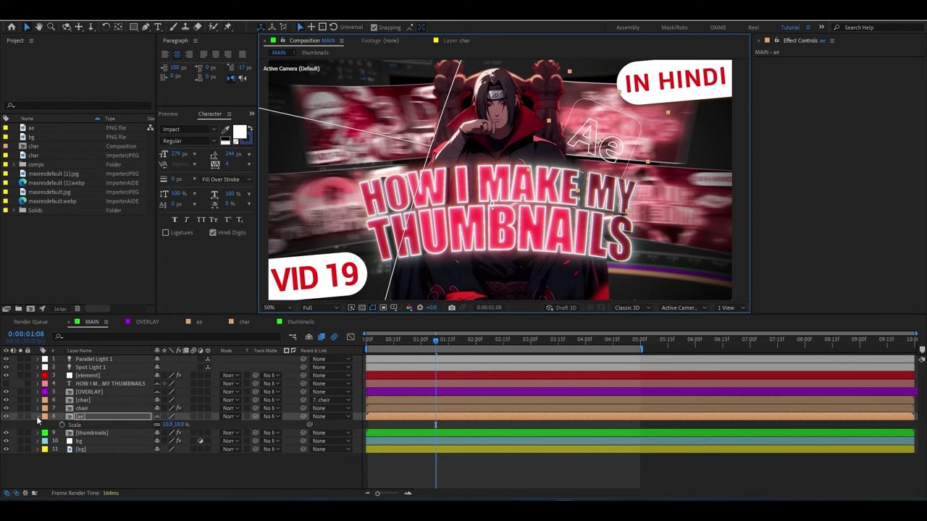
pyautogui.click(37, 417)
# Step: Add a Drop Shadow to the Ae logo with Softness 49 and Opacity 77%
pyautogui.hotkey('ctrl', 'space')
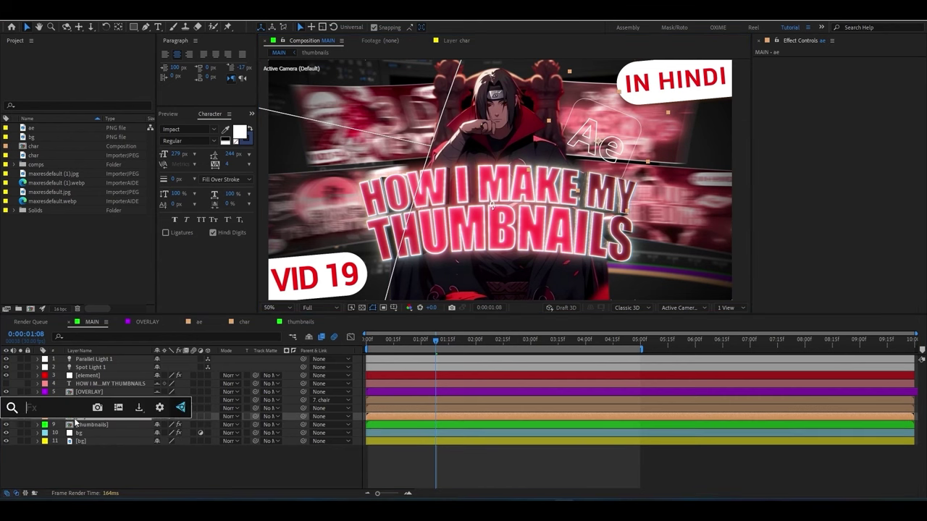
pyautogui.write('drop')
pyautogui.click(64, 400)
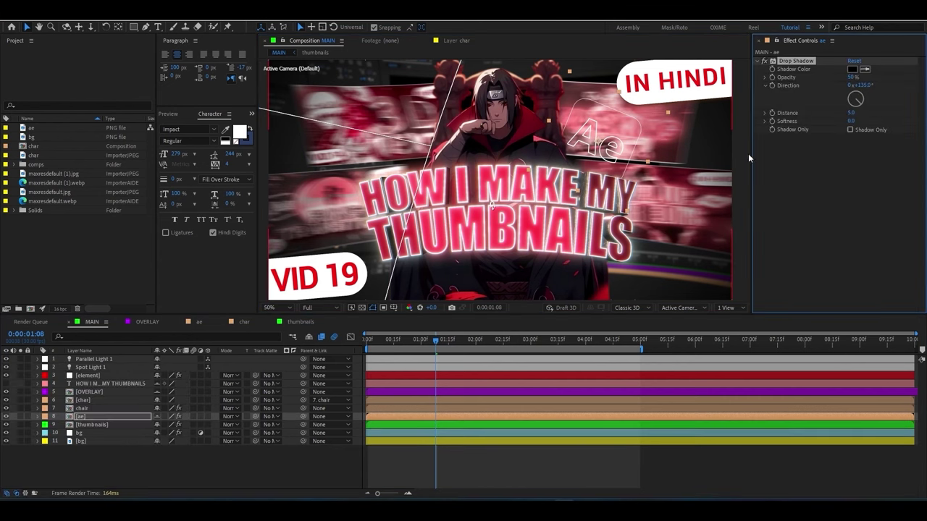
pyautogui.moveTo(851, 121); pyautogui.dragTo(869, 116)
pyautogui.moveTo(852, 76); pyautogui.dragTo(889, 79)
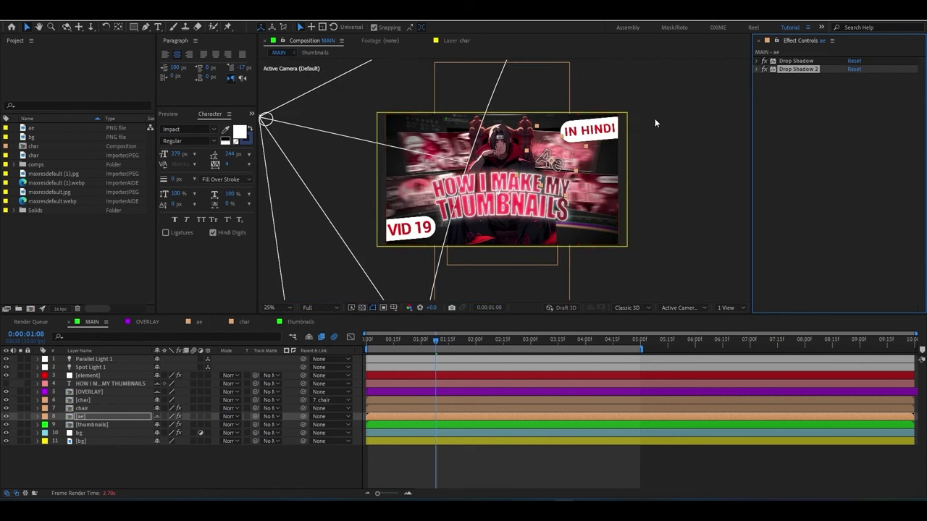
pyautogui.press('.')
# Step: Apply Deep Glow to the Ae logo with Exposure 1
pyautogui.hotkey('ctrl', 'space')
pyautogui.write('deep')
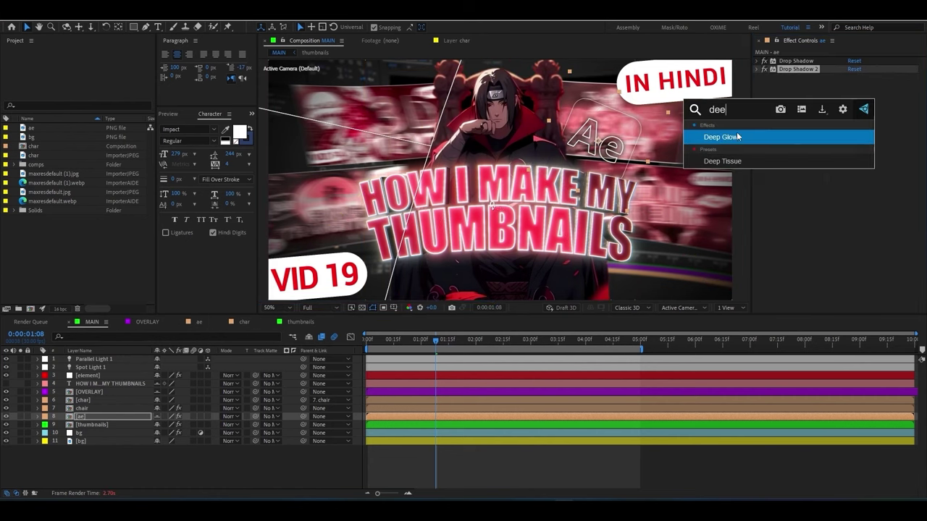
pyautogui.press('Return')
pyautogui.click(854, 94)
pyautogui.write('1')
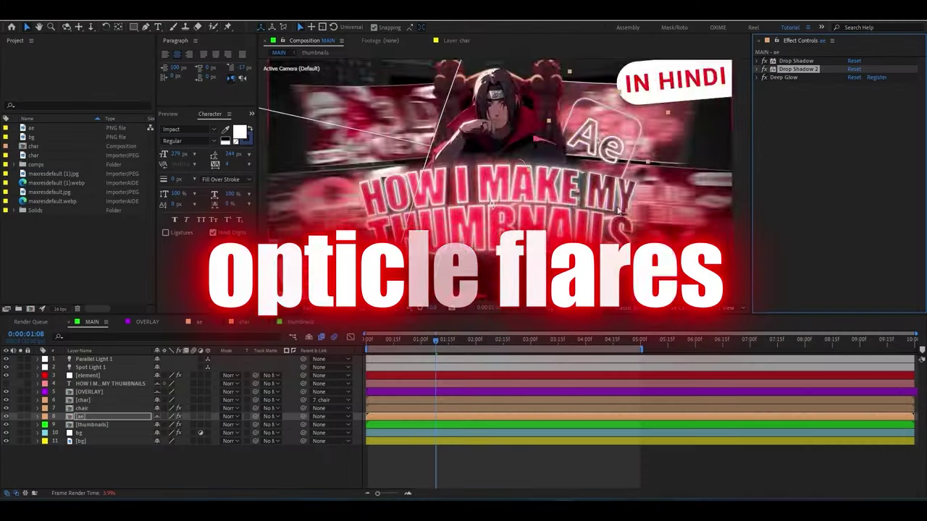
# Step: Add an adjustment layer below Spot Light 1, duplicate it, and paste Optical Flares onto it
pyautogui.rightClick(62, 456)
pyautogui.moveTo(109, 340)
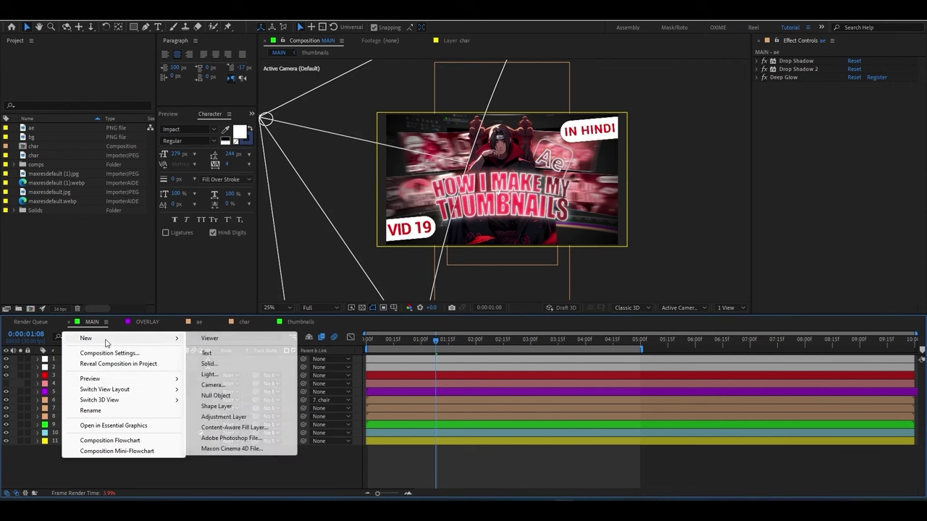
pyautogui.click(223, 417)
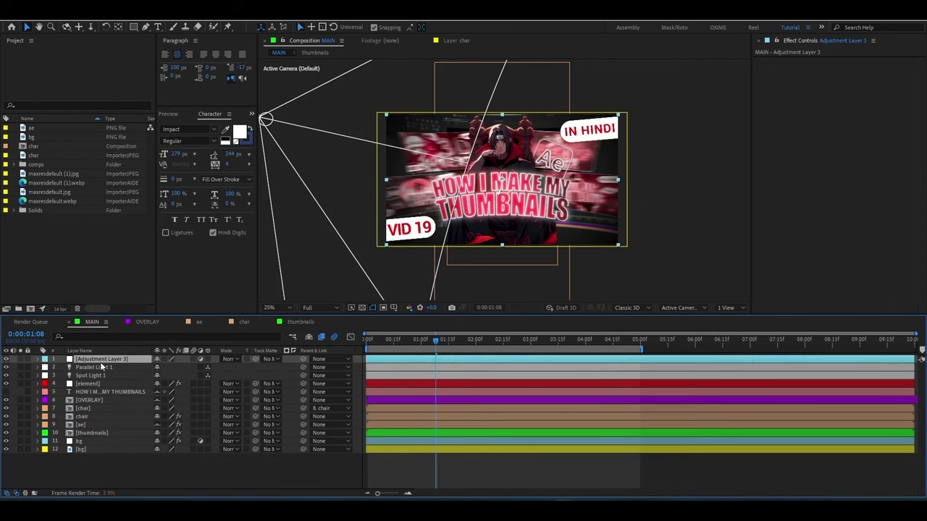
pyautogui.moveTo(104, 383); pyautogui.dragTo(101, 380)
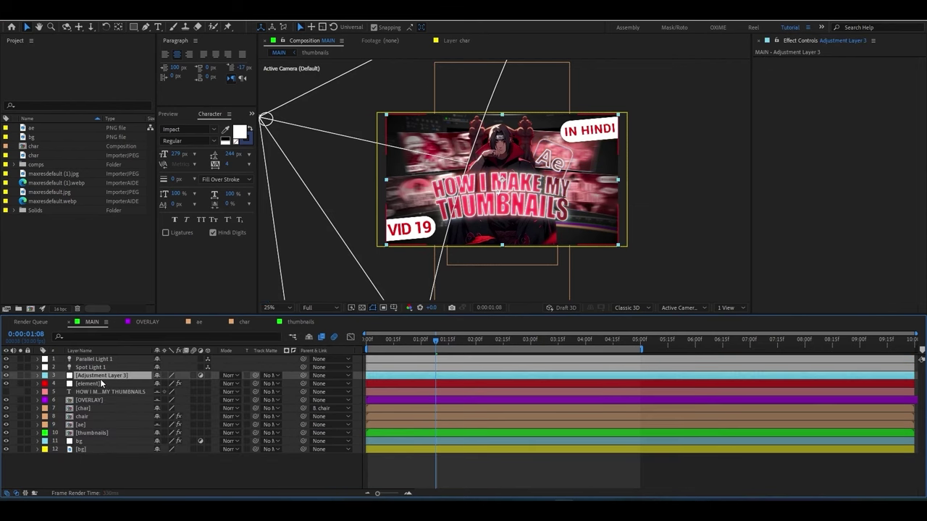
pyautogui.hotkey('ctrl', 'd')
pyautogui.click(102, 382)
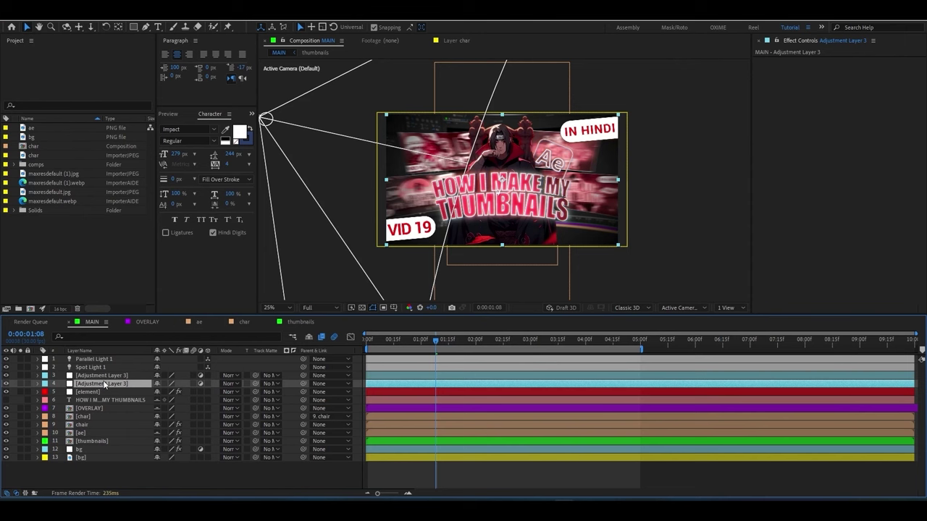
pyautogui.hotkey('ctrl', 'v')
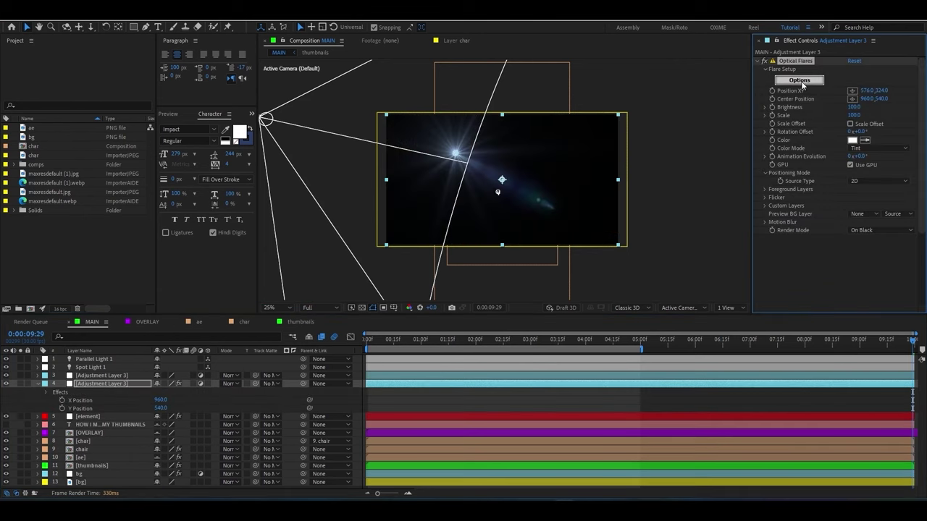
# Step: Pick a flare preset from the Motion Graphics folder in the Optical Flares editor
pyautogui.click(799, 80)
pyautogui.doubleClick(562, 80)
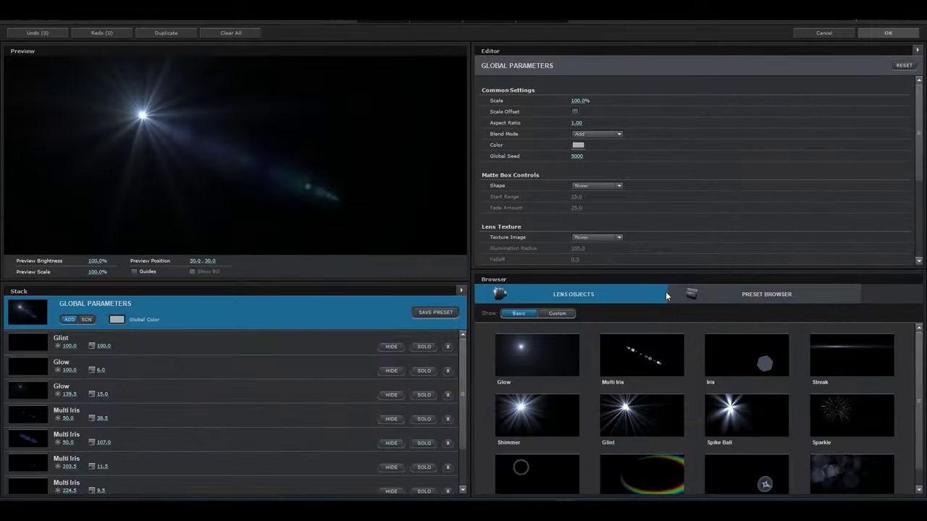
pyautogui.click(742, 308)
pyautogui.doubleClick(755, 362)
pyautogui.scroll(-3, 761, 377)
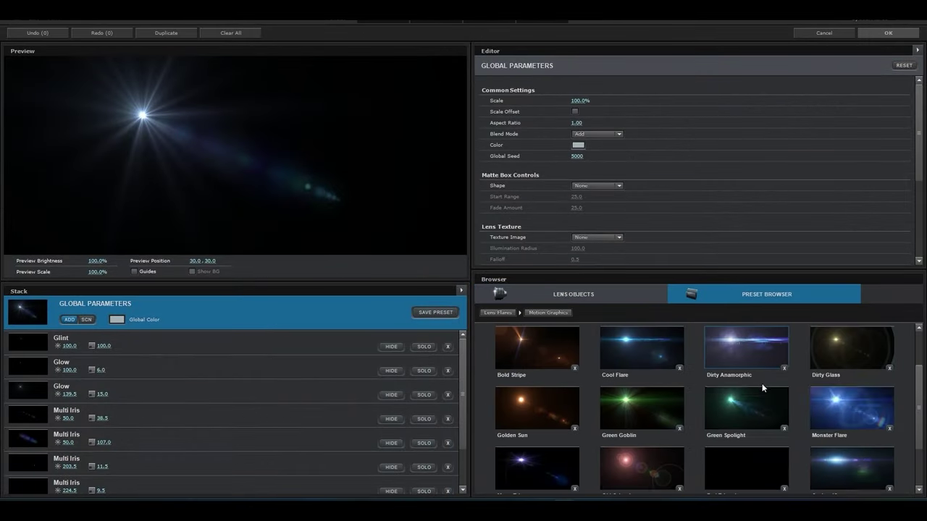
pyautogui.scroll(-3, 762, 386)
pyautogui.click(888, 33)
# Step: Place the flare at the upper left with Scale 370 and Brightness 40, adjusting its centre
pyautogui.moveTo(445, 151); pyautogui.dragTo(409, 94)
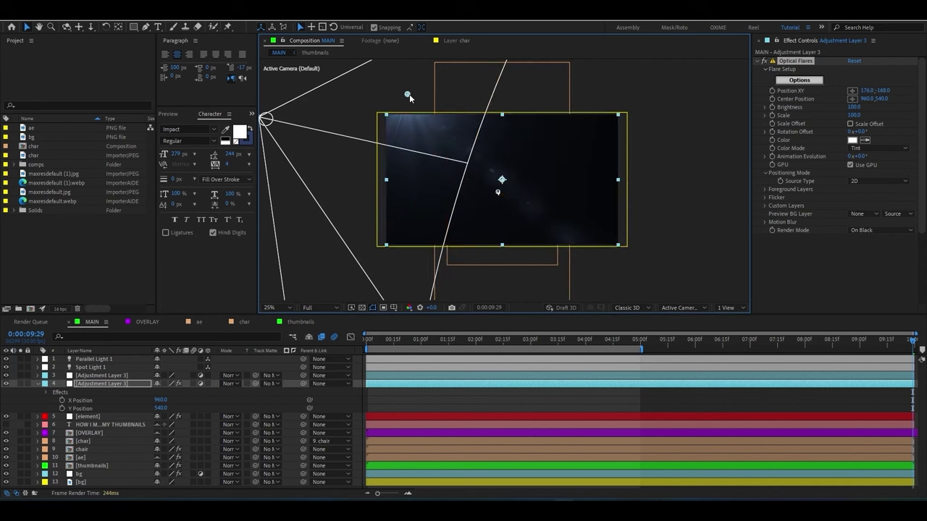
pyautogui.moveTo(854, 115); pyautogui.dragTo(864, 114)
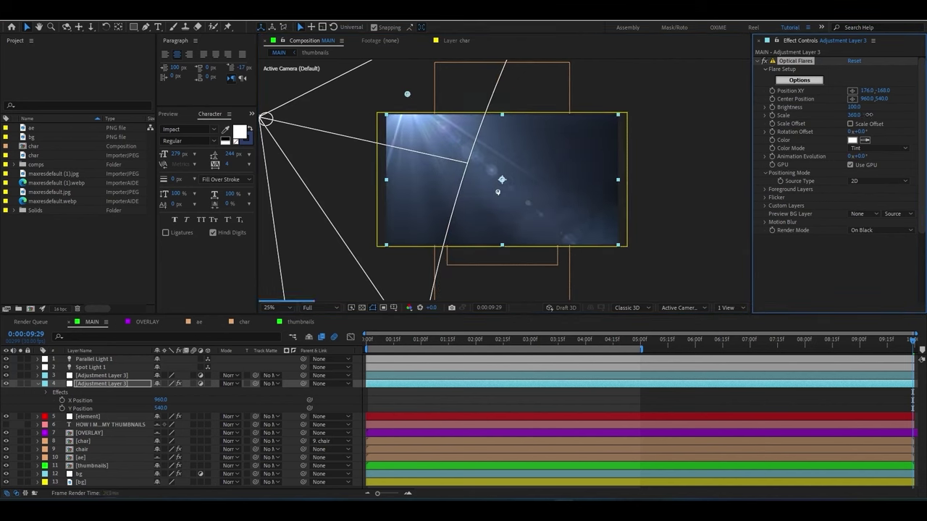
pyautogui.moveTo(866, 115); pyautogui.dragTo(872, 115)
pyautogui.moveTo(853, 106); pyautogui.dragTo(832, 106)
pyautogui.click(852, 98)
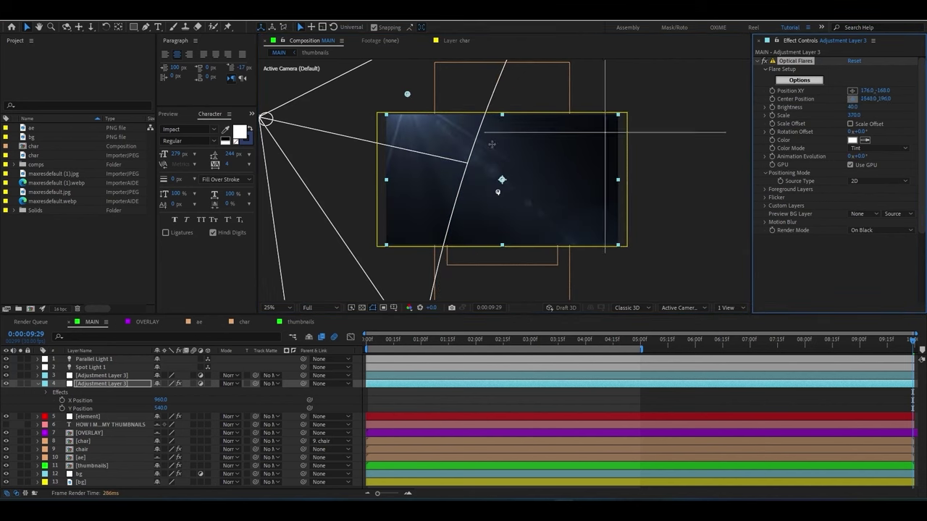
pyautogui.click(454, 146)
pyautogui.click(485, 154)
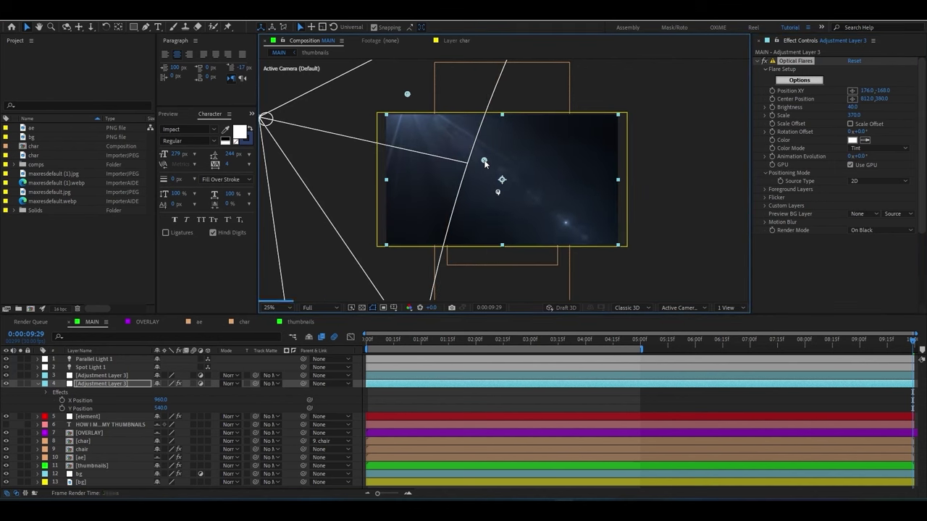
# Step: Set the flare render mode to Over Original and tint it pale pink (FFD6D6)
pyautogui.click(869, 226)
pyautogui.click(867, 261)
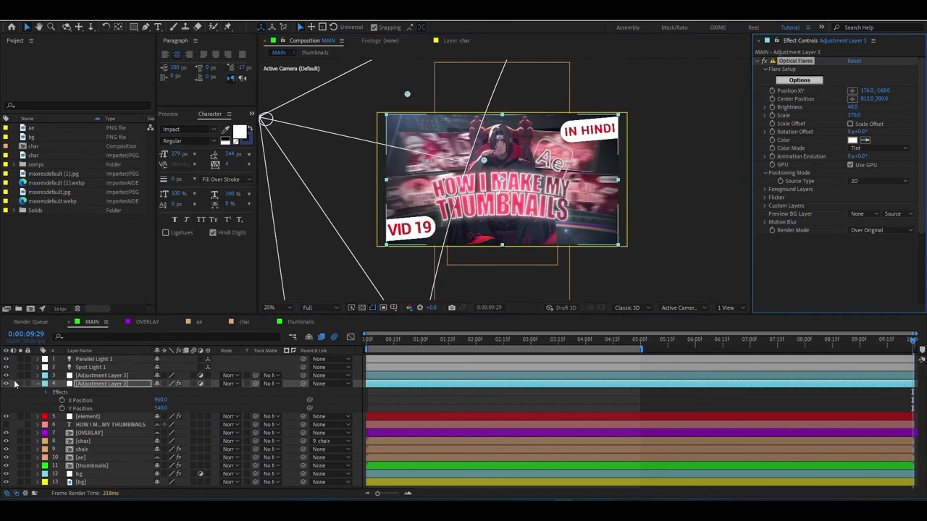
pyautogui.click(38, 384)
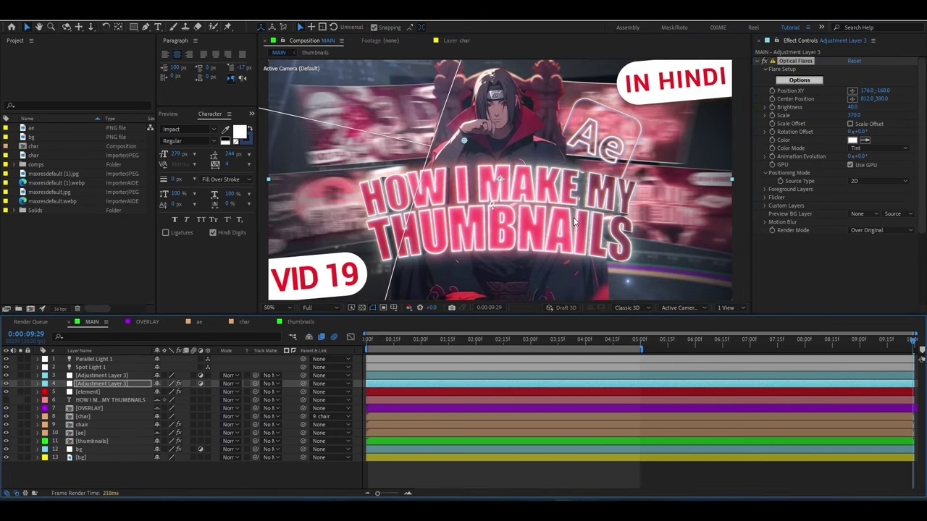
pyautogui.press(',')
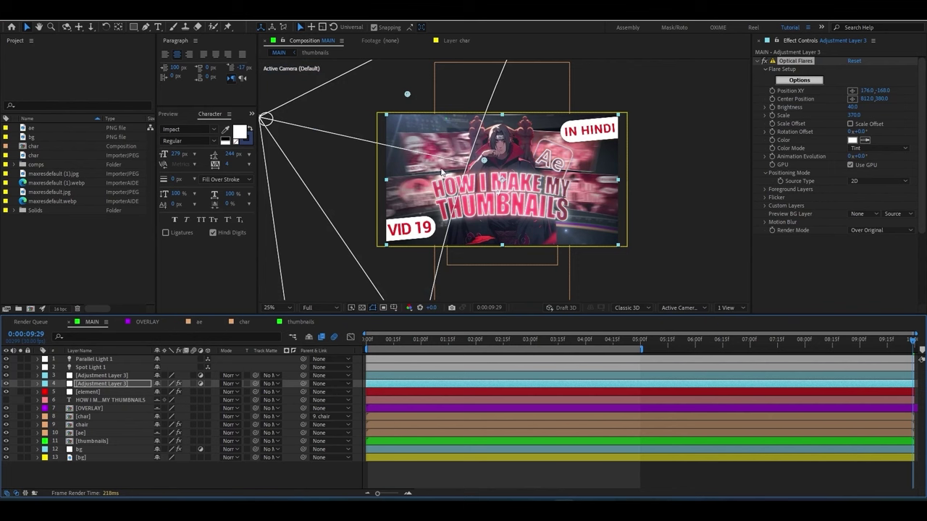
pyautogui.click(854, 142)
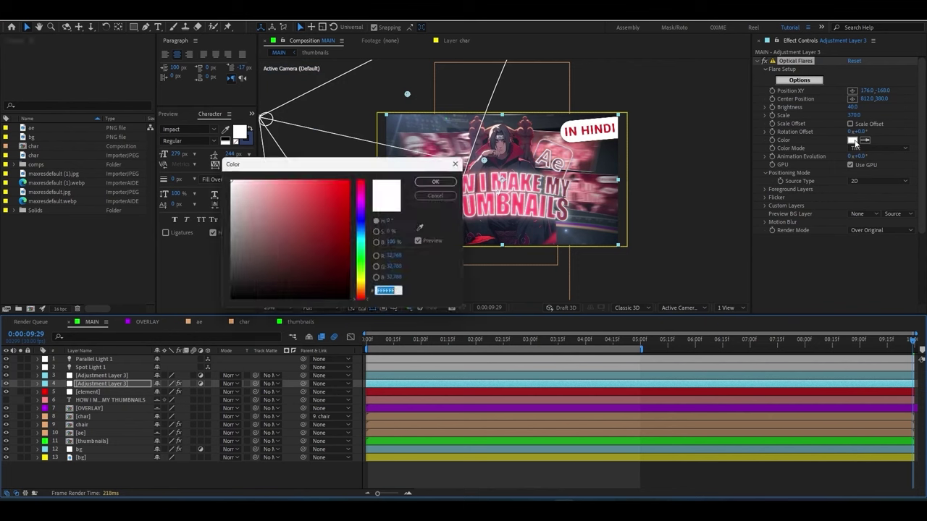
pyautogui.press('Escape')
pyautogui.click(854, 141)
pyautogui.moveTo(282, 208); pyautogui.dragTo(247, 163)
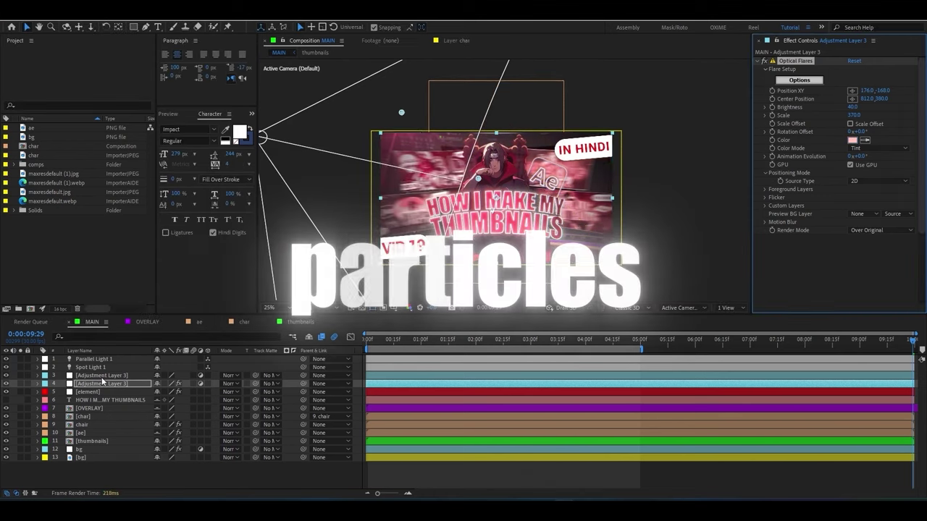
pyautogui.click(101, 378)
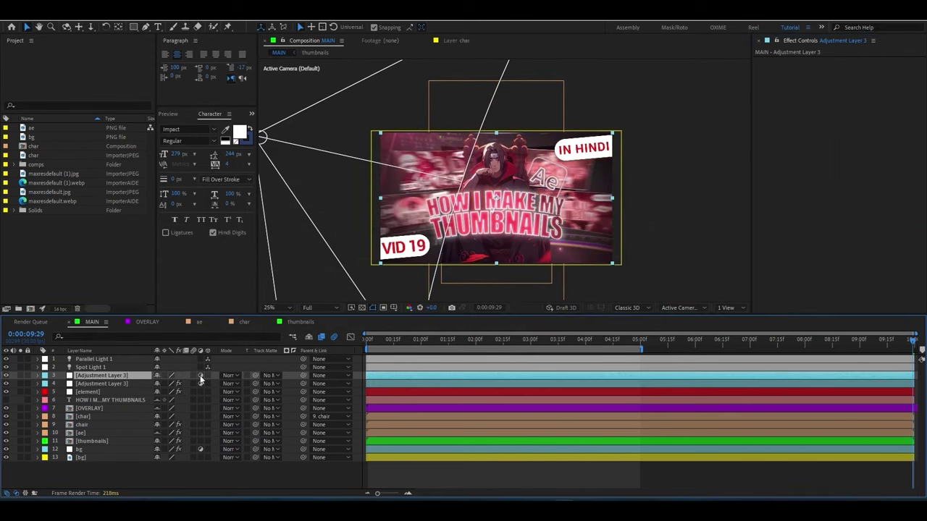
# Step: Solo Adjustment Layer 3 and apply Trapcode Particular to it
pyautogui.click(21, 375)
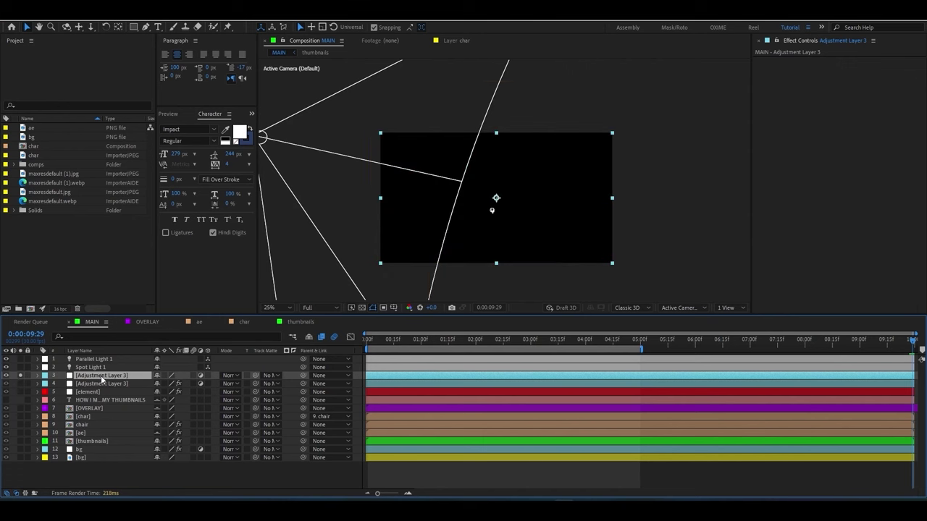
pyautogui.hotkey('ctrl', 'space')
pyautogui.write('pa')
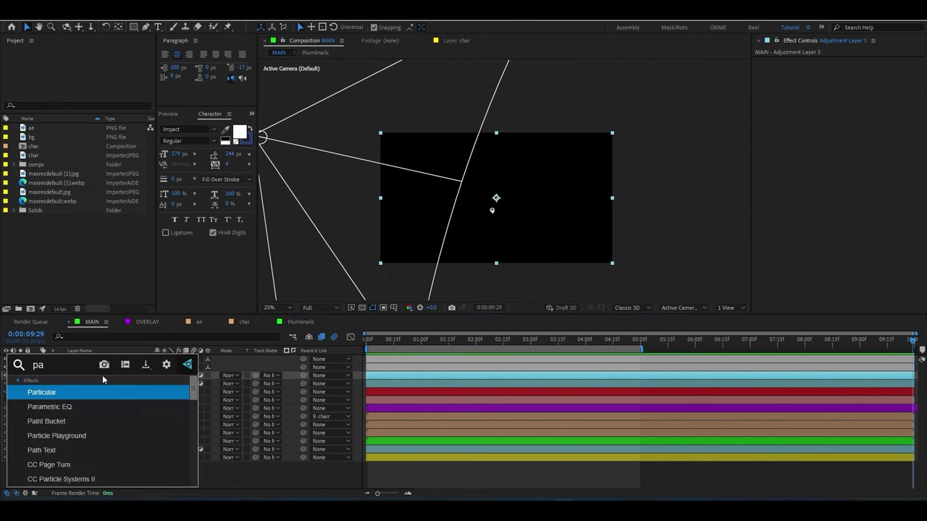
pyautogui.write('t')
pyautogui.press('Escape')
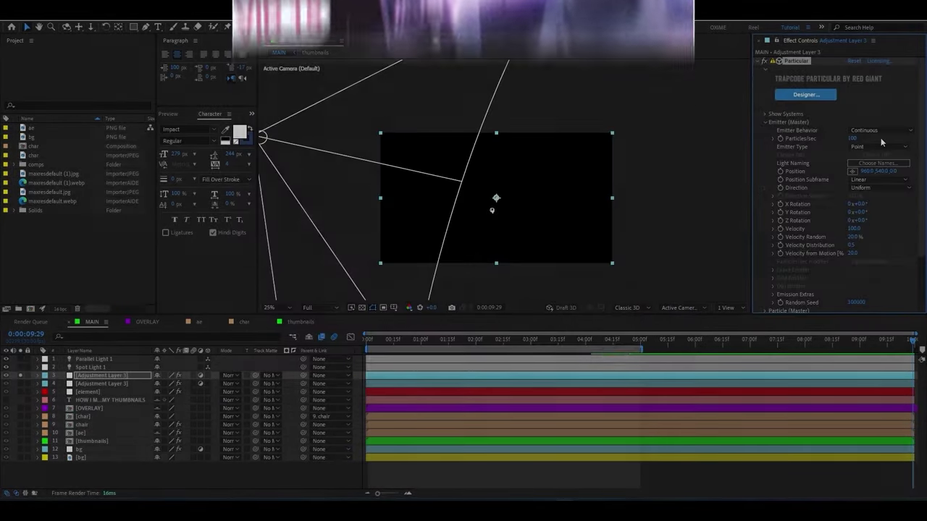
# Step: Keep continuous emission, set Emitter Type to Box, and return to the first frame
pyautogui.click(881, 138)
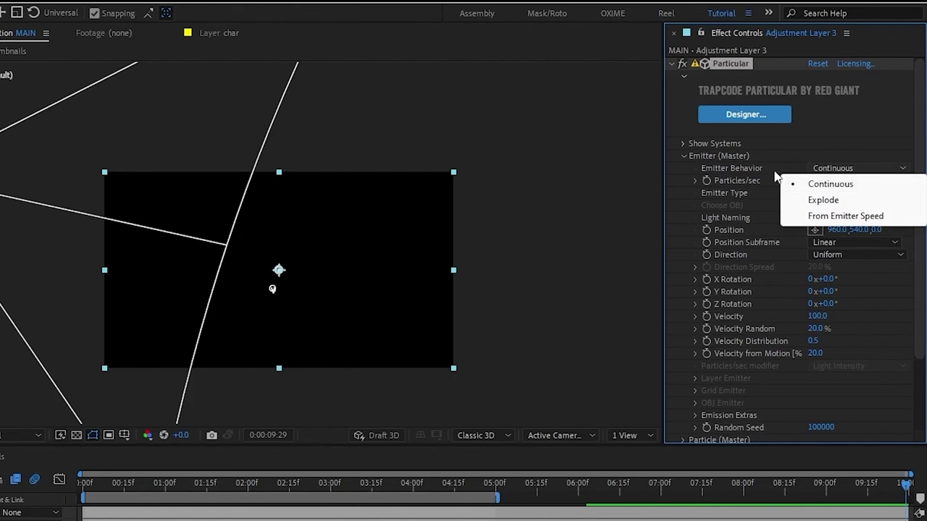
pyautogui.click(833, 185)
pyautogui.click(836, 193)
pyautogui.click(825, 224)
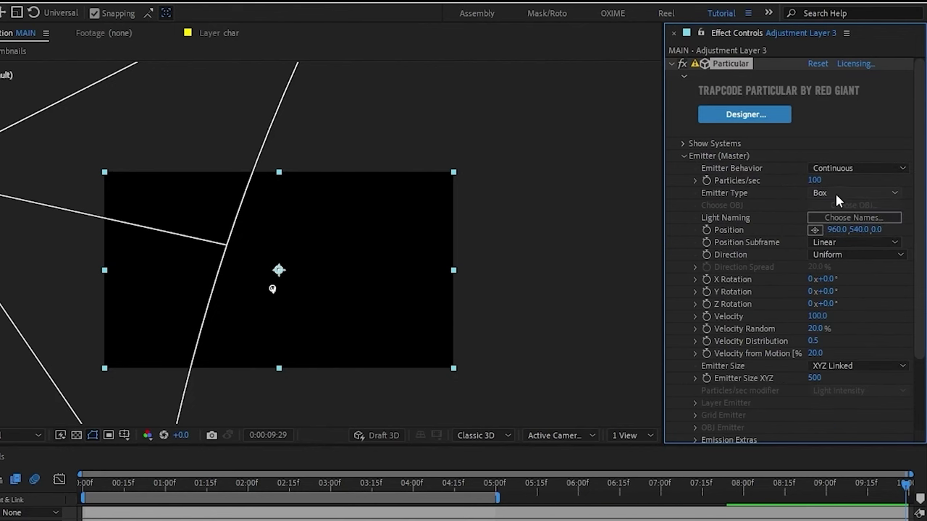
pyautogui.click(272, 289)
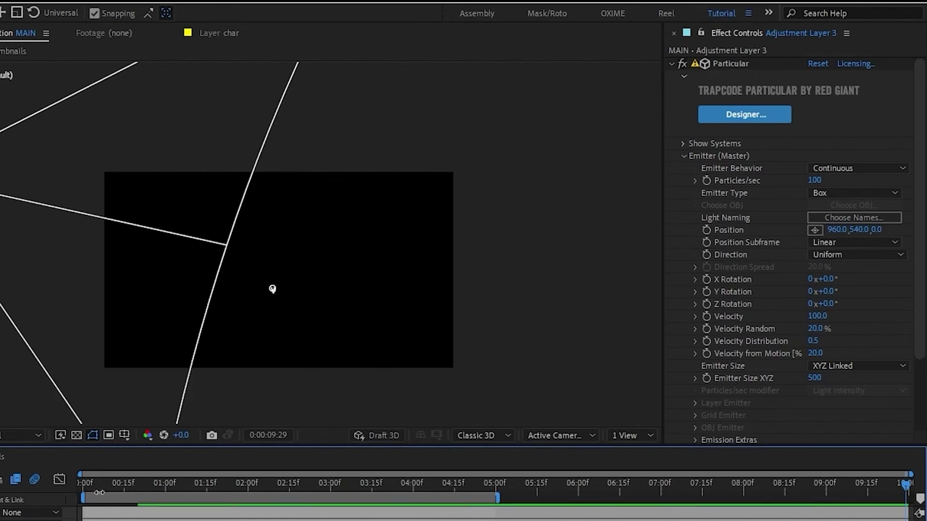
pyautogui.click(272, 288)
pyautogui.press('Home')
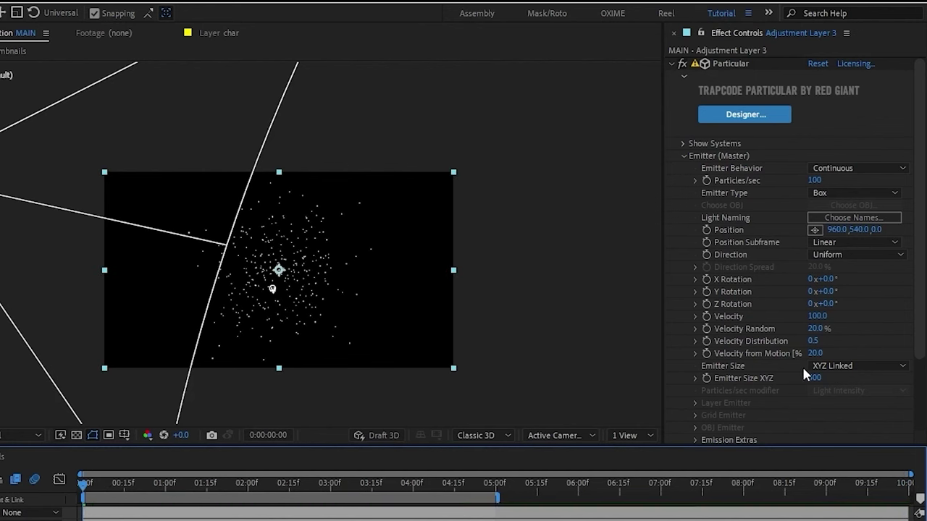
# Step: Set Emitter Size to XYZ Individual, widen X to 872, and shift the emitter to the left edge
pyautogui.click(815, 366)
pyautogui.click(840, 456)
pyautogui.scroll(-1, 826, 389)
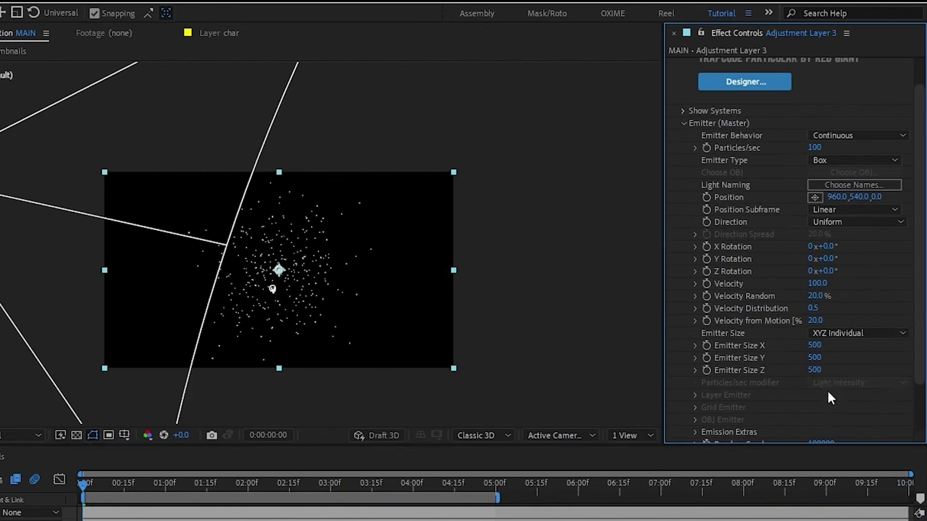
pyautogui.moveTo(839, 350)
pyautogui.mouseDown()
pyautogui.moveTo(921, 350)
pyautogui.moveTo(594, 185)
pyautogui.mouseUp()
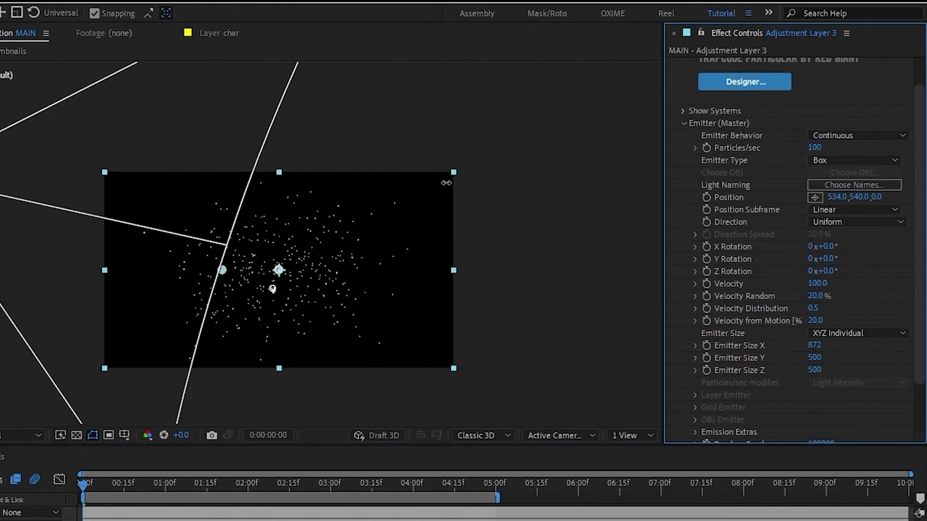
pyautogui.moveTo(594, 185); pyautogui.dragTo(107, 185)
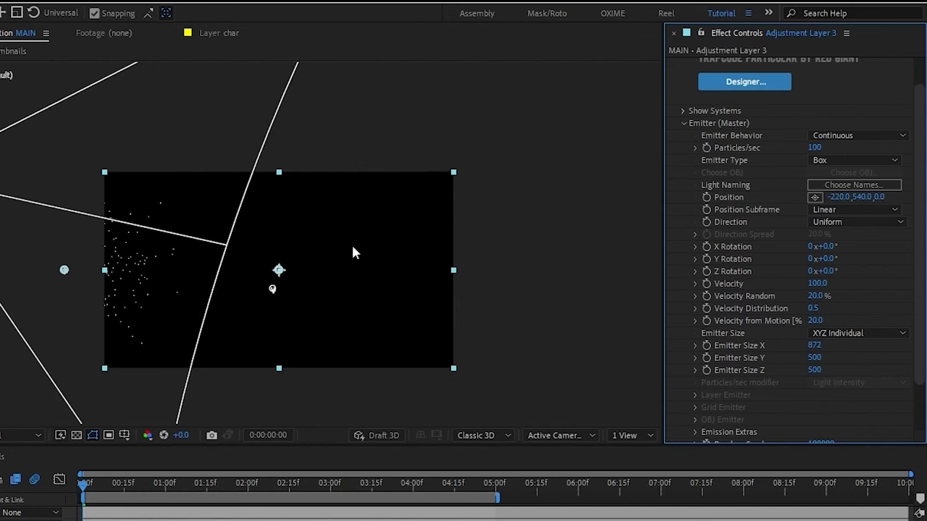
# Step: Blow the particles rightward with Wind X set to 1274
pyautogui.scroll(-3, 764, 265)
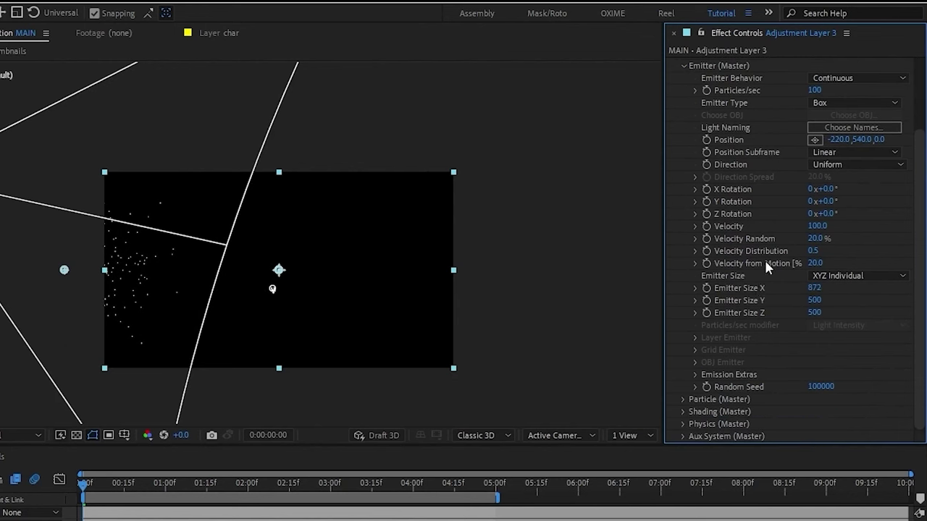
pyautogui.click(683, 424)
pyautogui.scroll(-3, 788, 377)
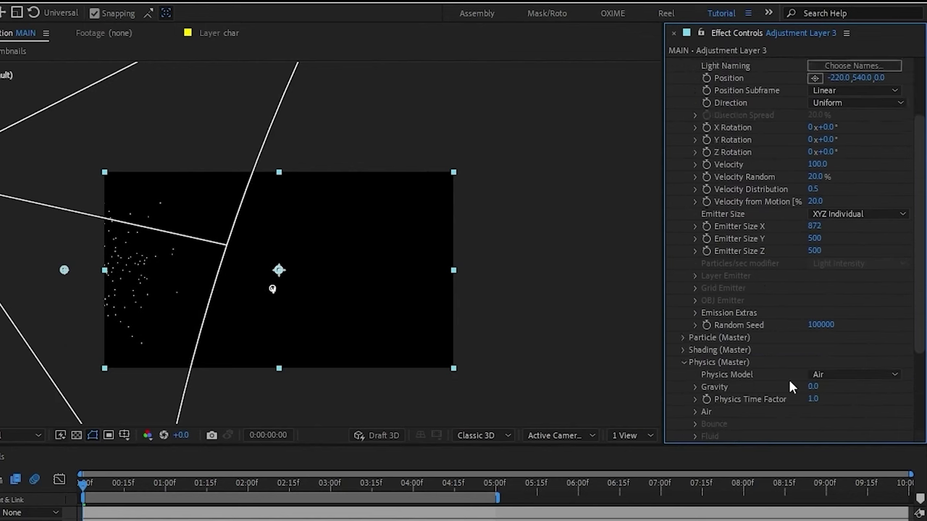
pyautogui.scroll(-3, 738, 347)
pyautogui.scroll(-3, 832, 393)
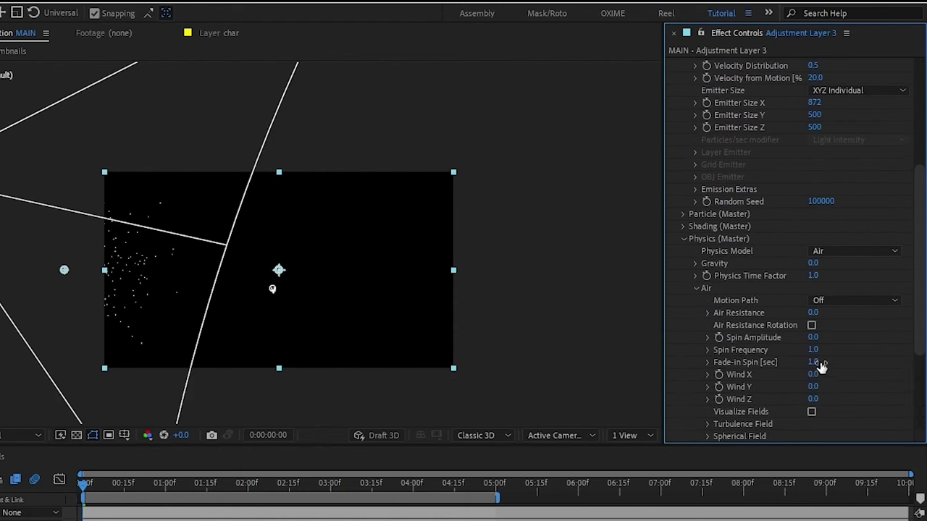
pyautogui.moveTo(817, 374); pyautogui.dragTo(890, 373)
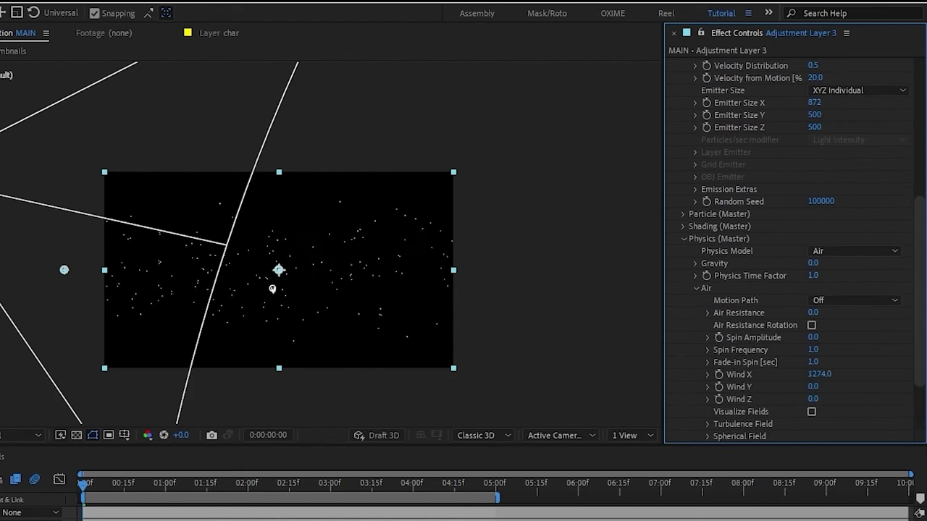
# Step: Make the emitter taller, setting Emitter Size Y to 844
pyautogui.scroll(10, 908, 227)
pyautogui.scroll(-6, 809, 264)
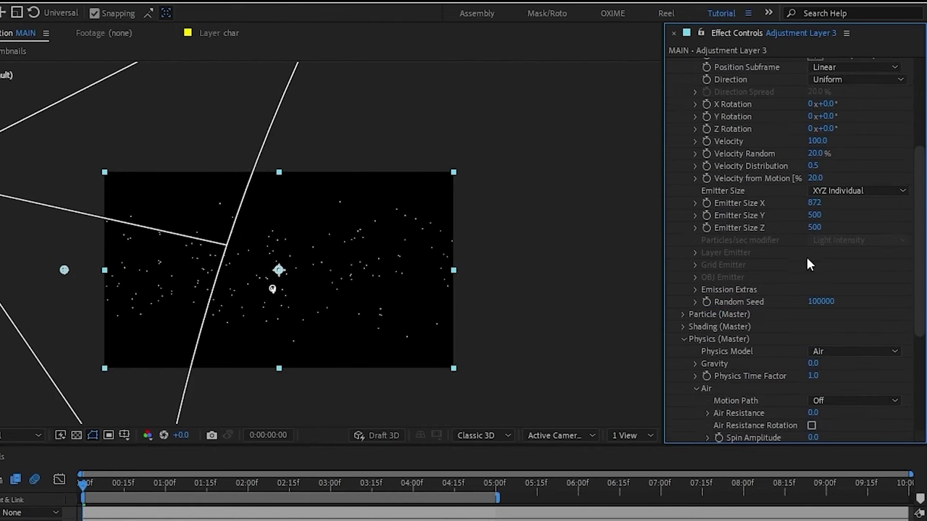
pyautogui.moveTo(812, 216); pyautogui.dragTo(872, 212)
pyautogui.moveTo(814, 215); pyautogui.dragTo(816, 215)
pyautogui.scroll(-5, 822, 217)
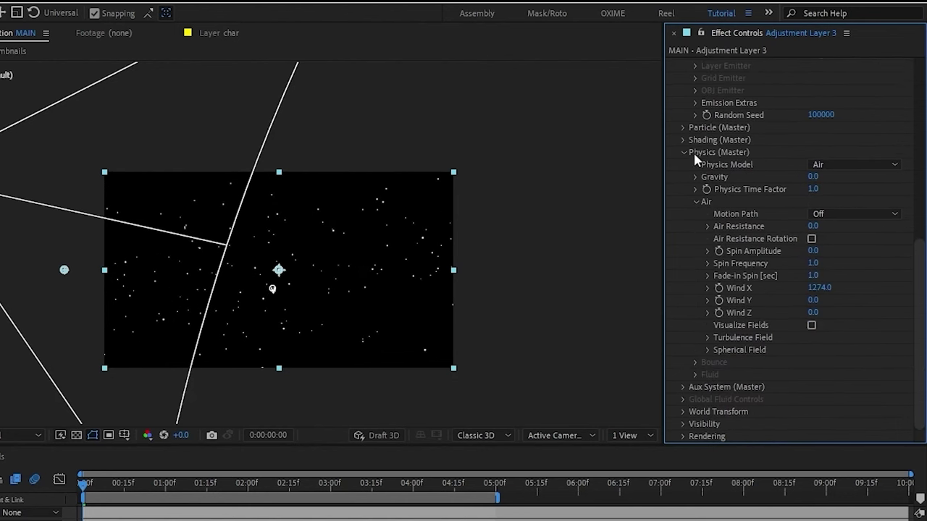
# Step: Set Life Random 50, Size Random 50 and Opacity Random 20 in Particle (Master)
pyautogui.click(683, 127)
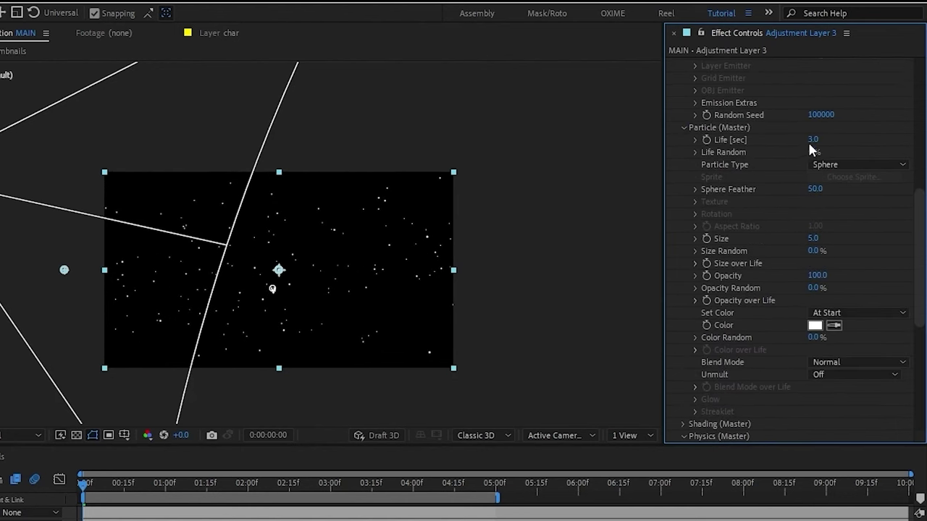
pyautogui.click(818, 152)
pyautogui.write('50')
pyautogui.click(822, 251)
pyautogui.write('50')
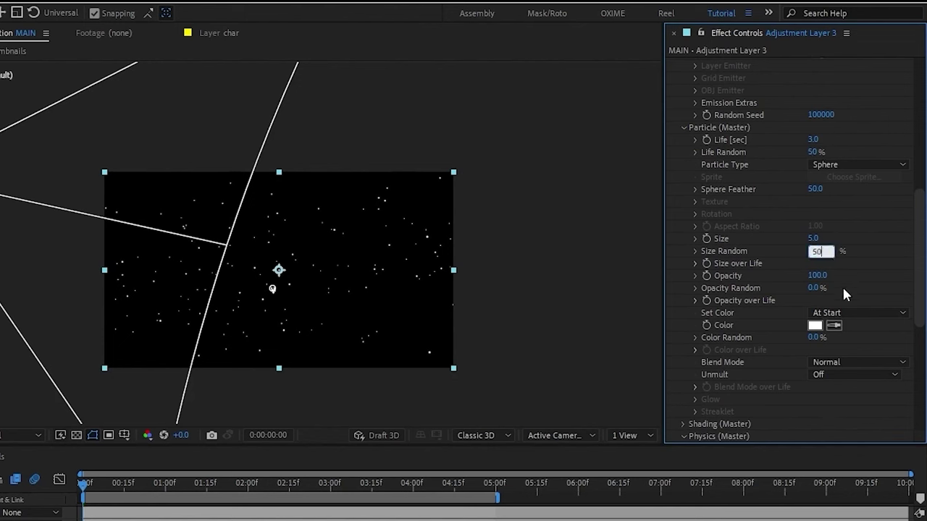
pyautogui.click(817, 288)
pyautogui.write('20')
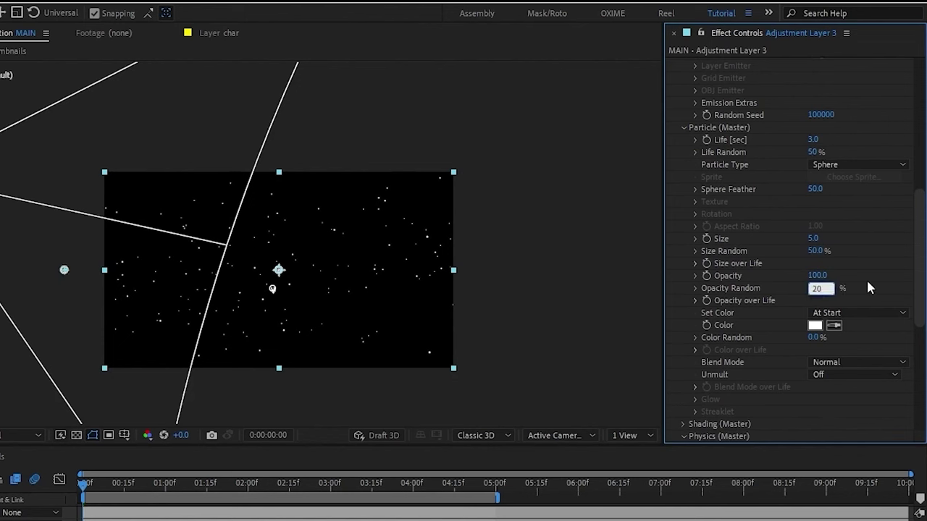
pyautogui.press('Return')
# Step: Expand Particular's Rendering section to reveal the Motion Blur settings
pyautogui.scroll(7, 719, 160)
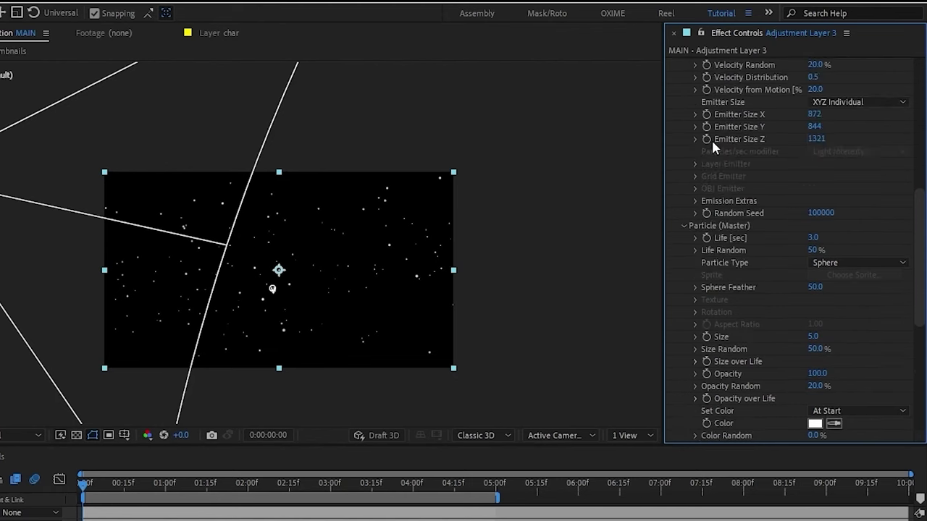
pyautogui.scroll(3, 695, 108)
pyautogui.click(671, 63)
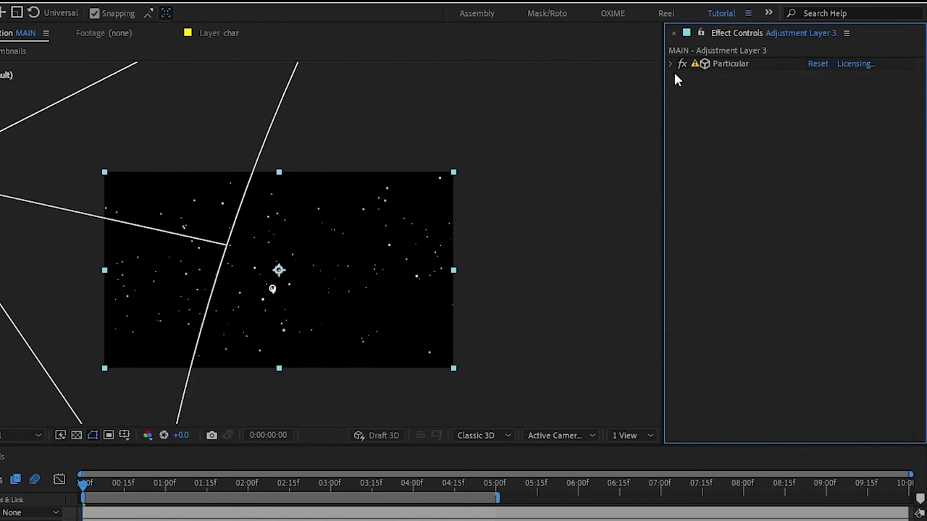
pyautogui.scroll(4, 271, 272)
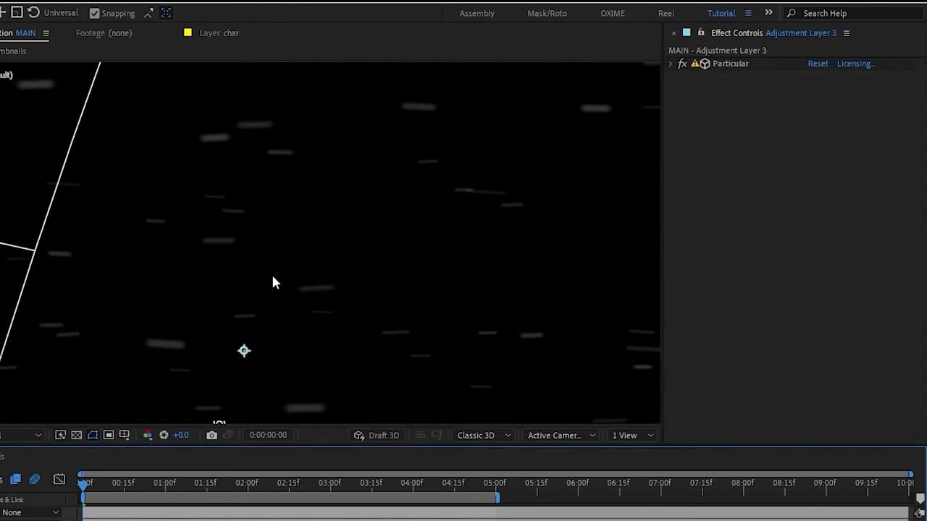
pyautogui.scroll(-2, 267, 276)
pyautogui.scroll(2, 261, 289)
pyautogui.click(670, 64)
pyautogui.scroll(-5, 749, 220)
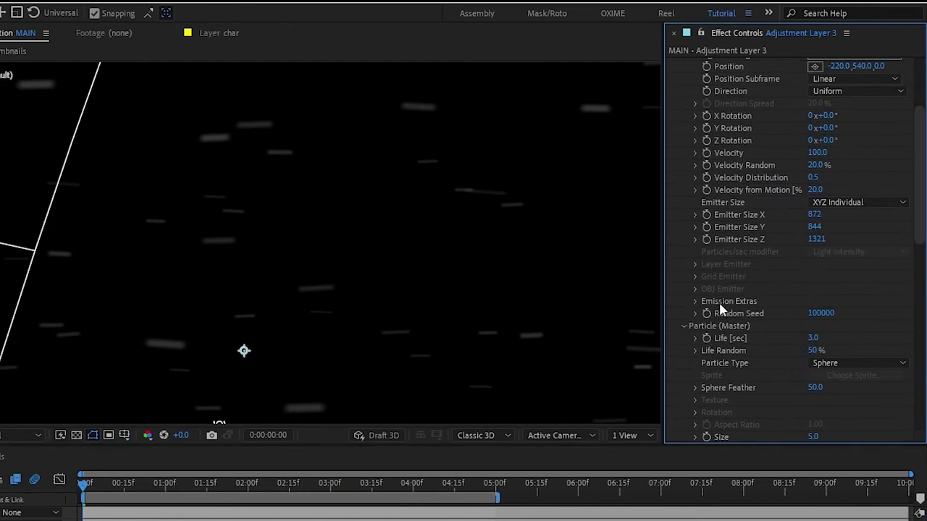
pyautogui.scroll(-5, 731, 304)
pyautogui.scroll(-5, 703, 398)
pyautogui.scroll(-4, 708, 373)
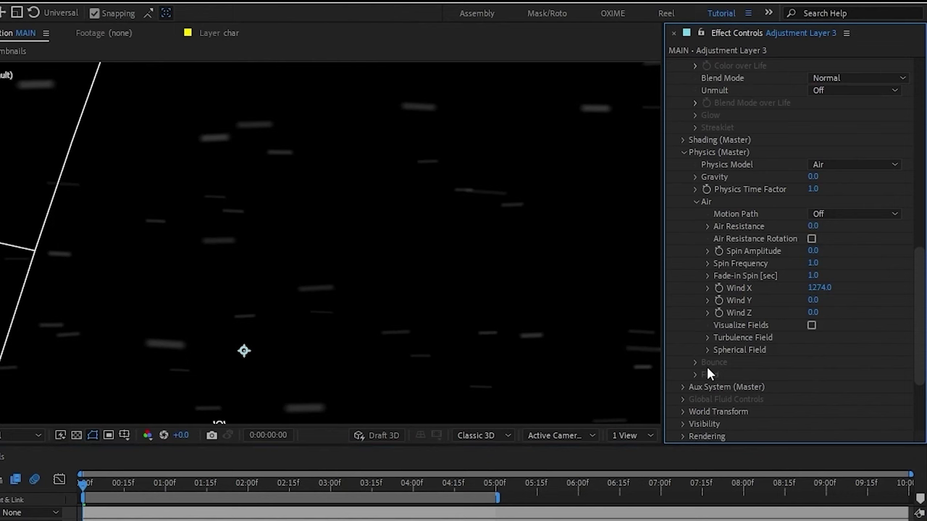
pyautogui.click(682, 436)
pyautogui.scroll(-3, 697, 427)
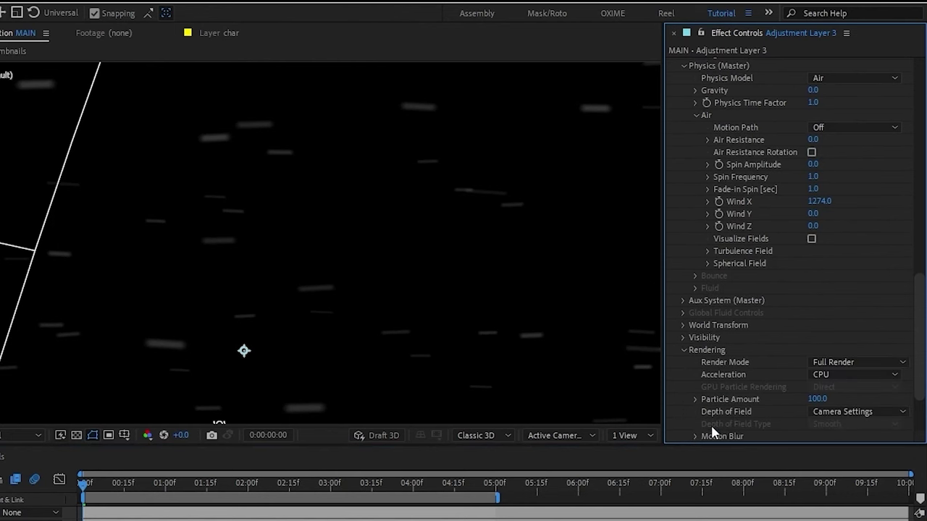
pyautogui.click(713, 434)
pyautogui.scroll(-3, 769, 397)
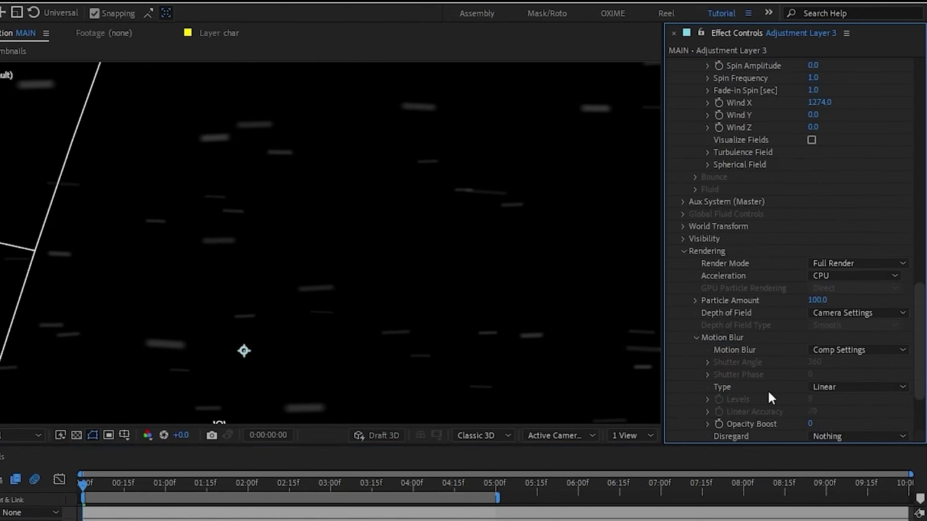
# Step: Set Particular's Opacity Boost to 7, after first trying 20
pyautogui.click(811, 425)
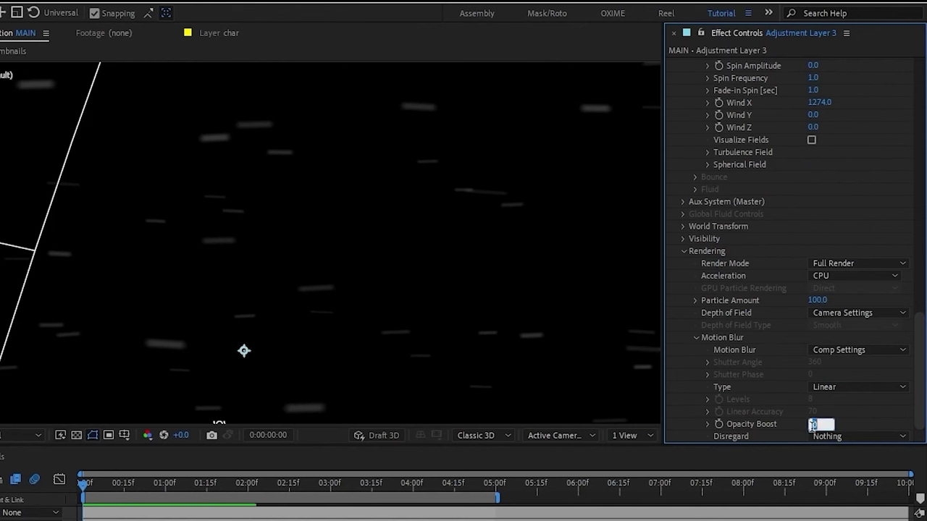
pyautogui.write('20')
pyautogui.press('Return')
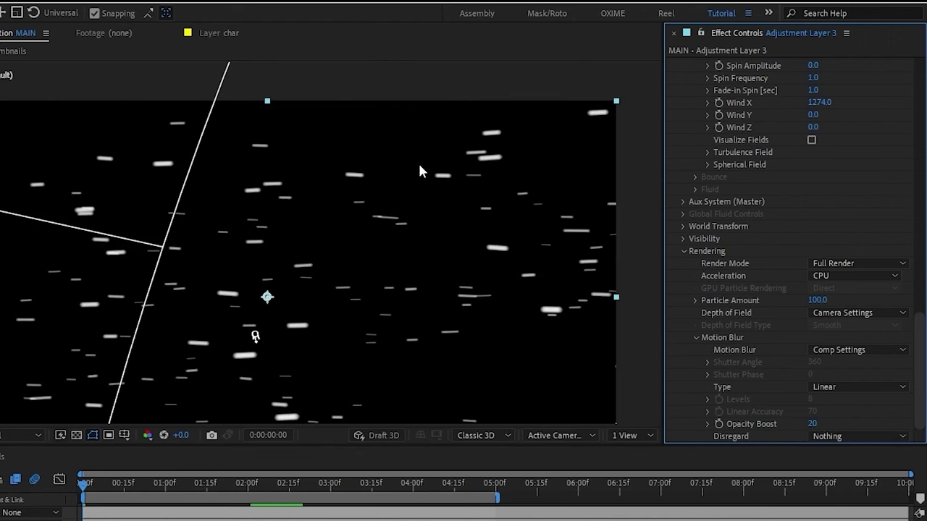
pyautogui.hotkey('ctrl', 'Down')
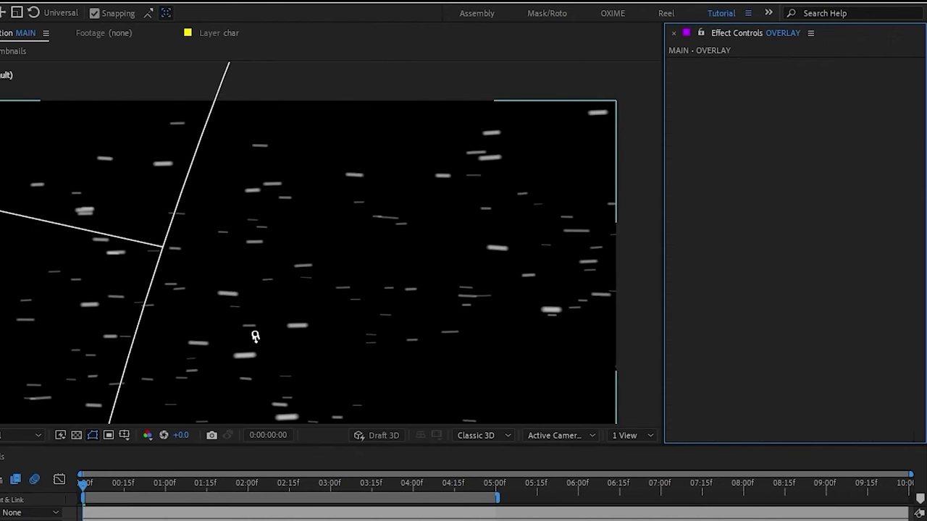
pyautogui.hotkey('ctrl', 'Up')
pyautogui.press(',')
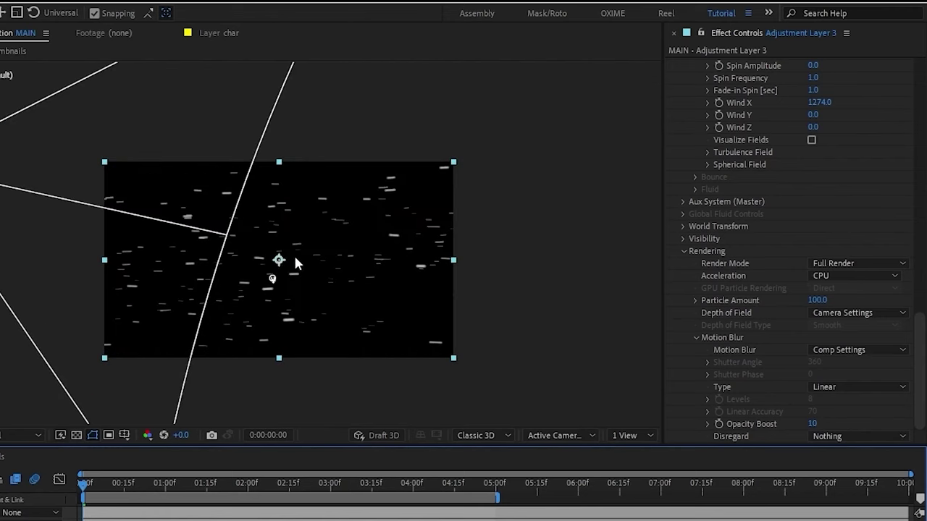
pyautogui.scroll(2, 293, 261)
pyautogui.scroll(-2, 282, 259)
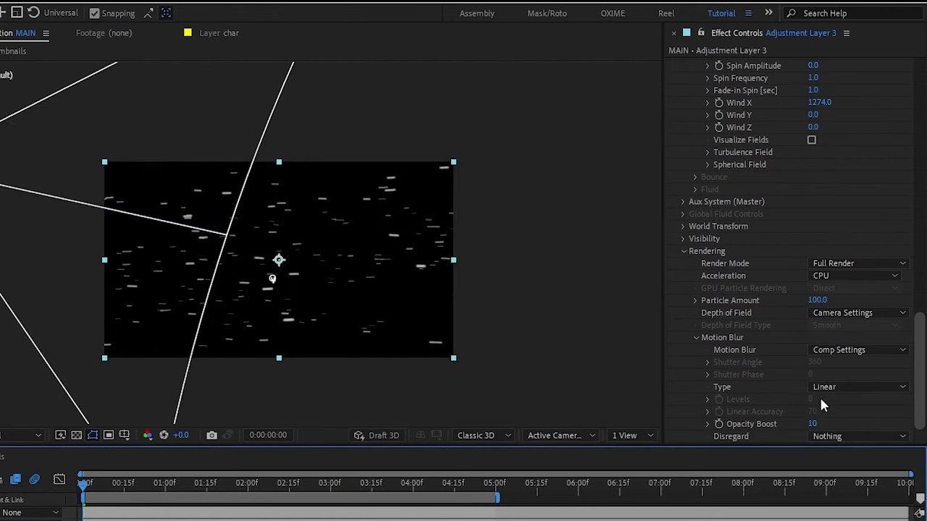
pyautogui.click(813, 424)
pyautogui.write('7')
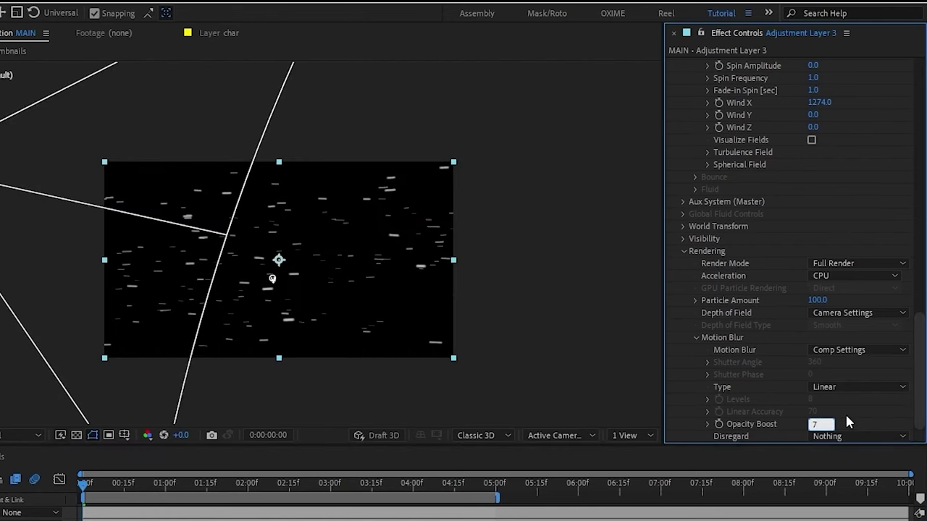
pyautogui.press('Return')
# Step: Change the particle Size to 5
pyautogui.scroll(3, 825, 284)
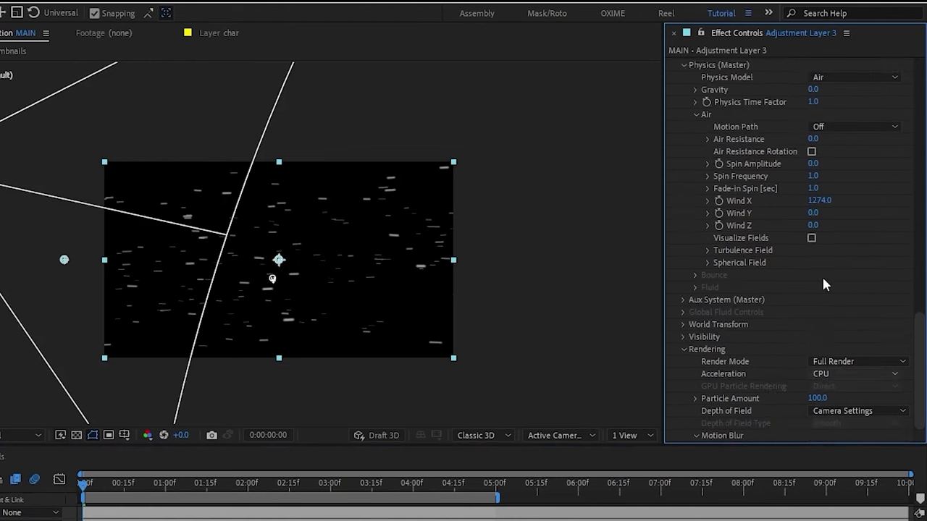
pyautogui.scroll(2, 823, 284)
pyautogui.scroll(3, 797, 261)
pyautogui.scroll(3, 738, 250)
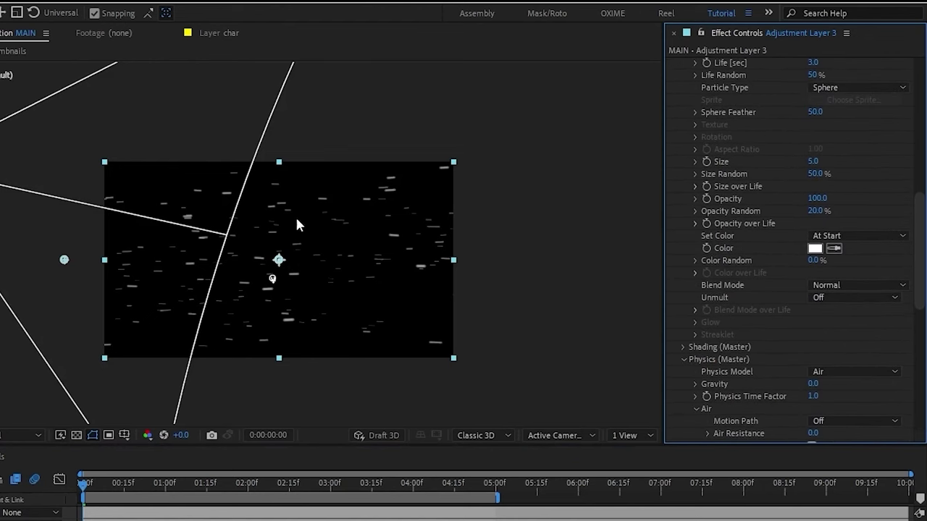
pyautogui.click(816, 163)
pyautogui.write('5')
pyautogui.press('Return')
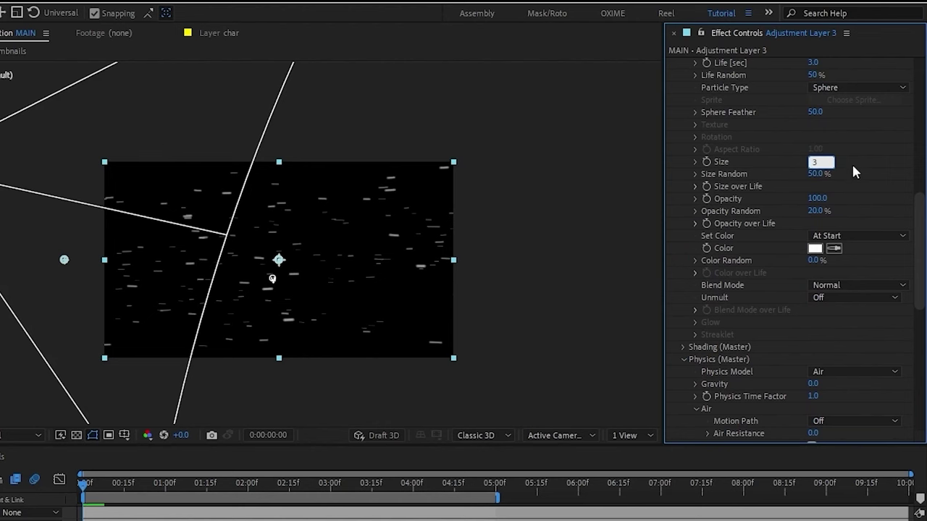
# Step: Turn Particular's Motion Blur on and set the Shutter Angle to about 645
pyautogui.scroll(-10, 790, 259)
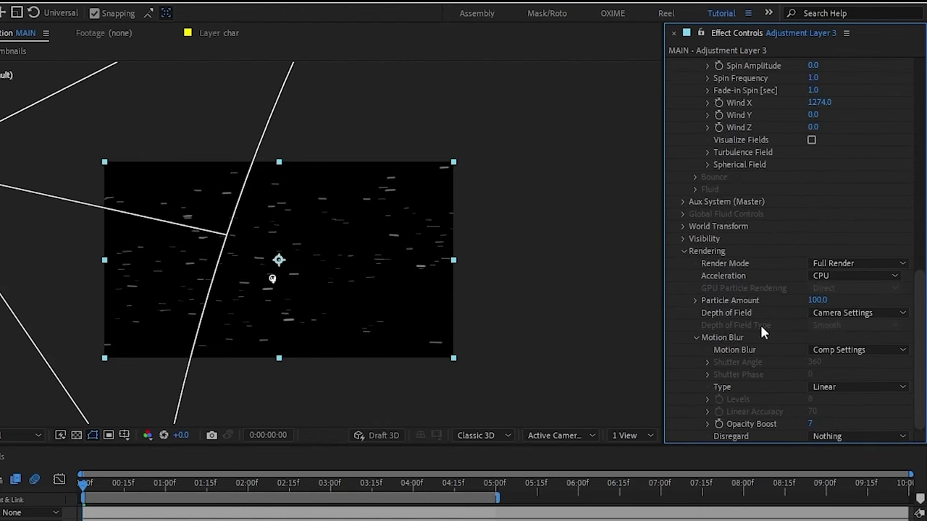
pyautogui.scroll(2, 304, 276)
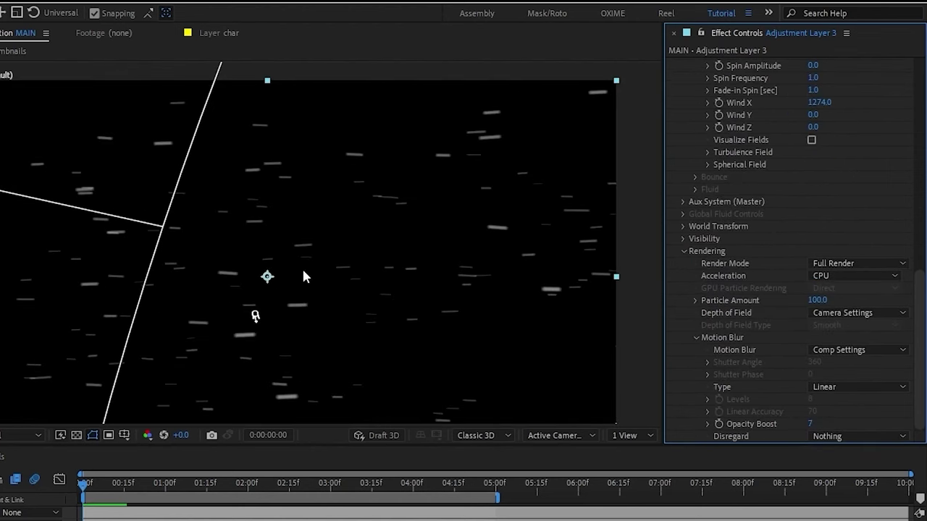
pyautogui.click(842, 312)
pyautogui.click(774, 316)
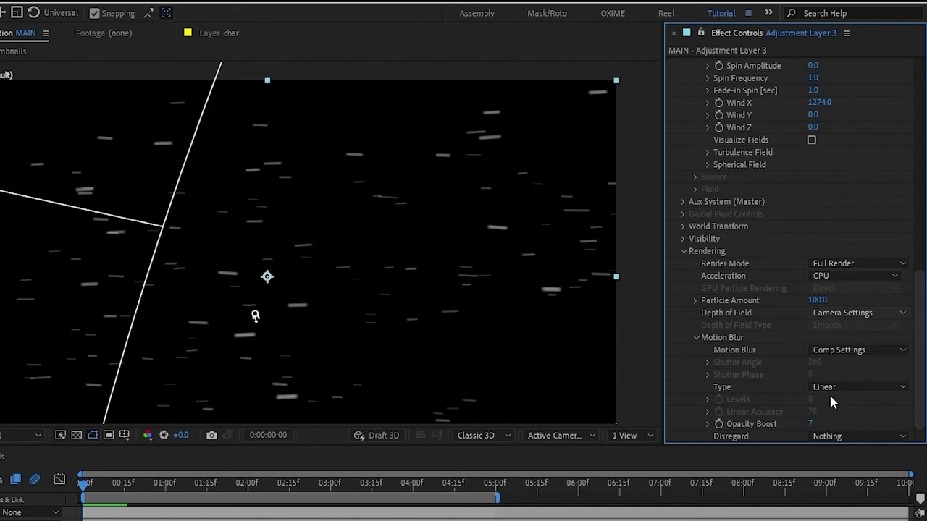
pyautogui.click(832, 351)
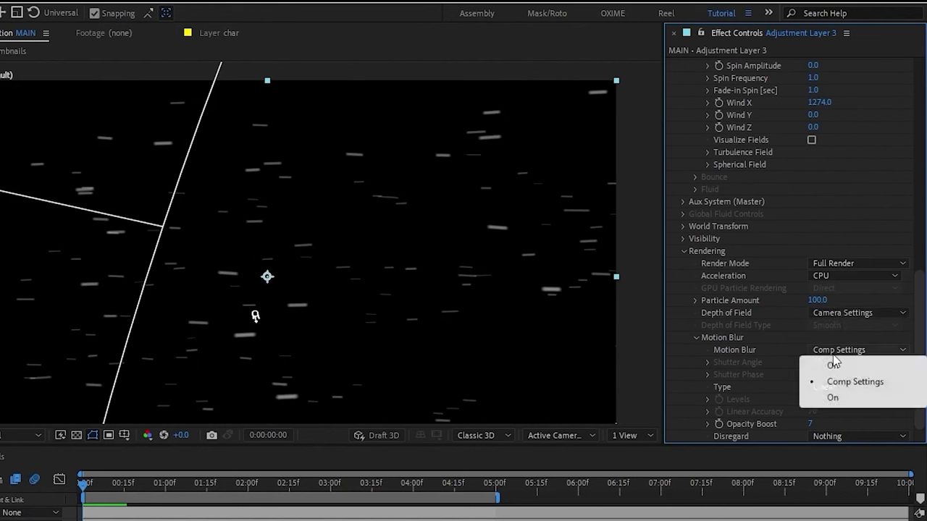
pyautogui.click(832, 397)
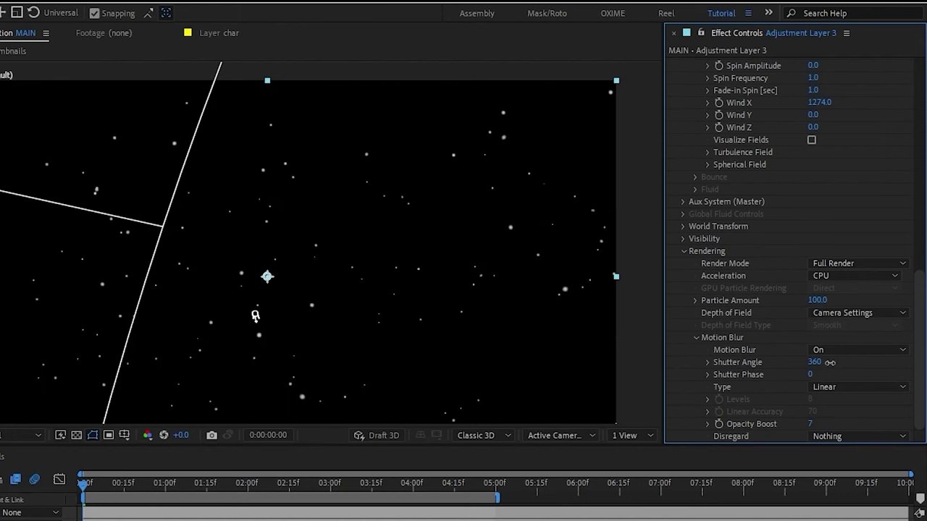
pyautogui.moveTo(837, 362); pyautogui.dragTo(877, 361)
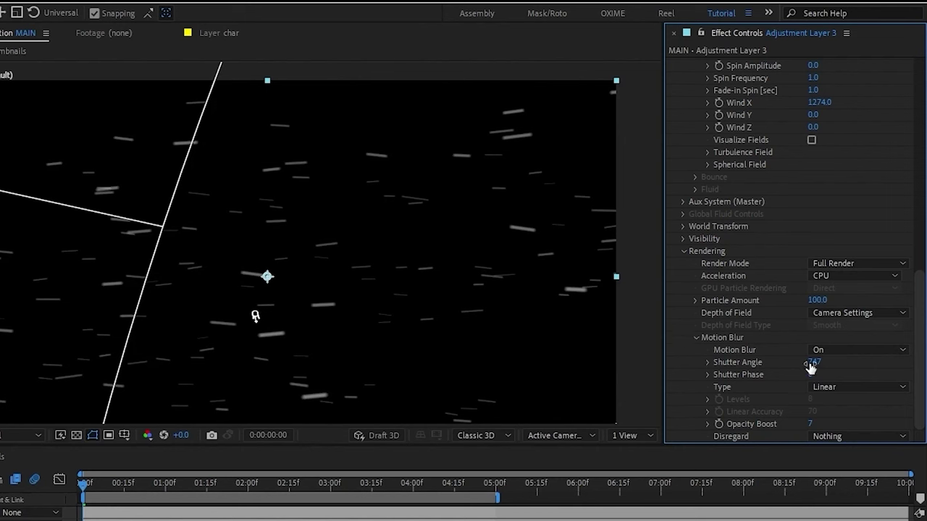
pyautogui.moveTo(813, 362)
pyautogui.mouseDown()
pyautogui.moveTo(721, 362)
pyautogui.moveTo(747, 357)
pyautogui.moveTo(729, 355)
pyautogui.mouseUp()
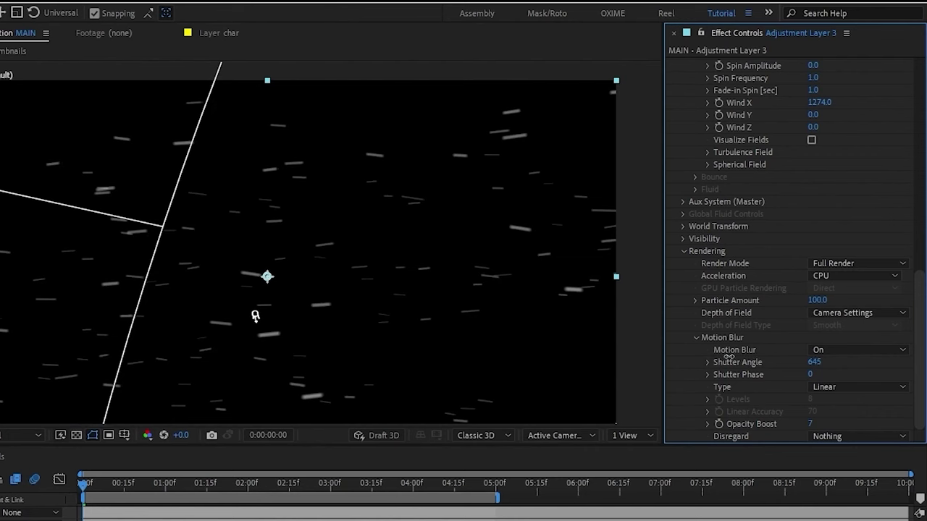
pyautogui.scroll(10, 724, 254)
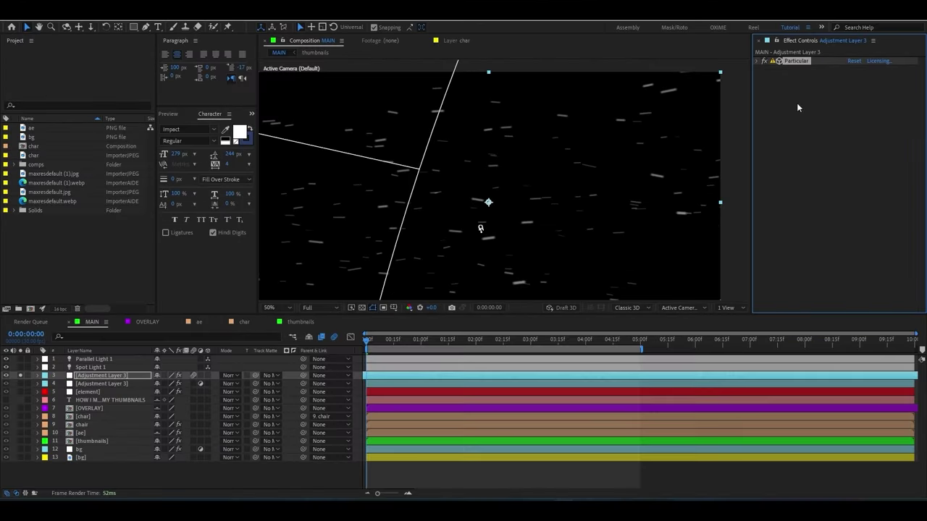
# Step: Apply Deep Glow to the particle adjustment layer and save the project
pyautogui.press('.')
pyautogui.hotkey('ctrl', 'space')
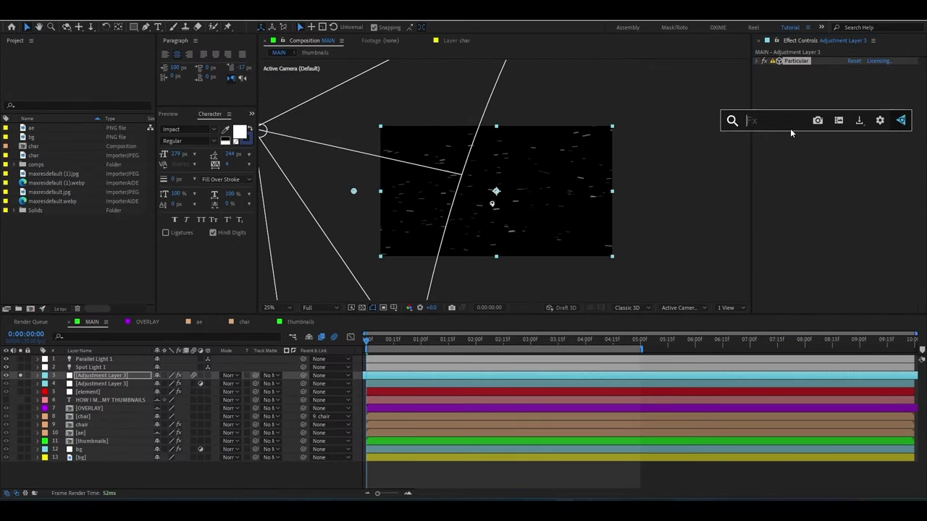
pyautogui.write('dee')
pyautogui.click(762, 144)
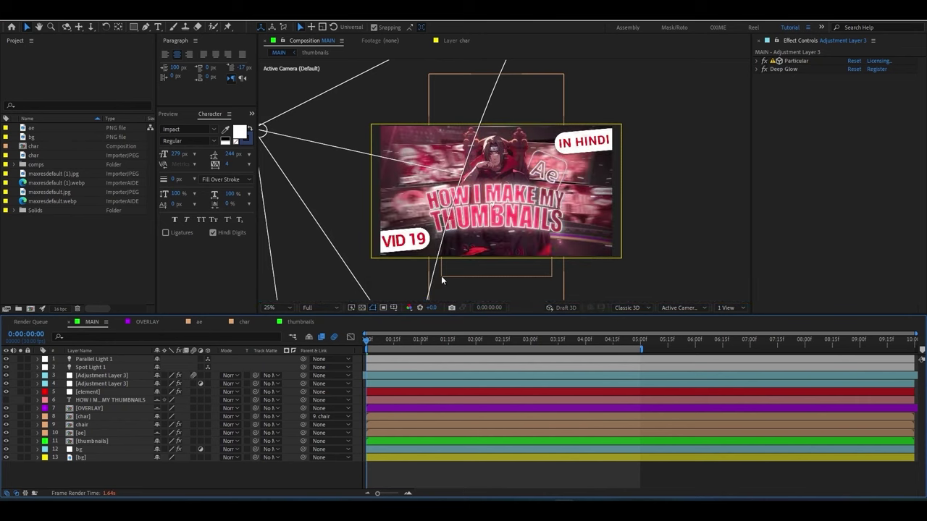
pyautogui.hotkey('ctrl', 's')
# Step: Move Adjustment Layer 3 below [char], above chair, and expand its Particular settings
pyautogui.press('.')
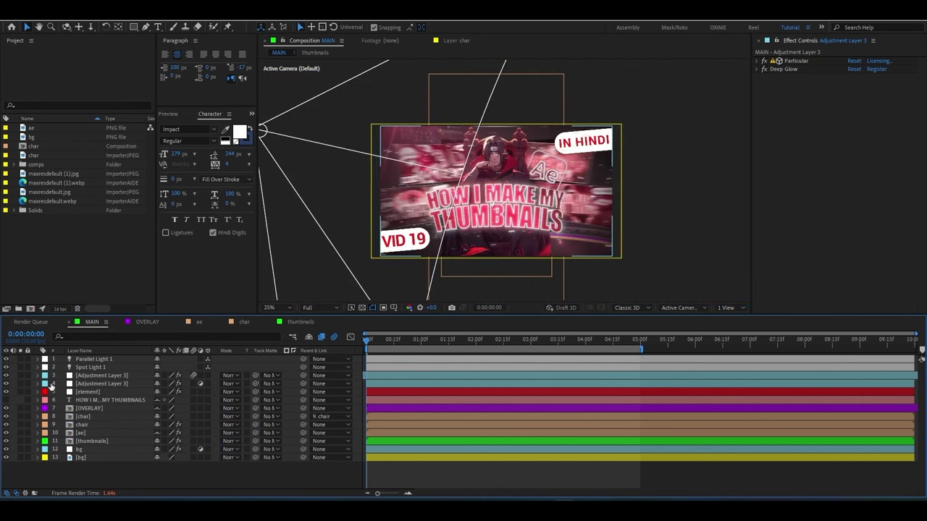
pyautogui.click(101, 376)
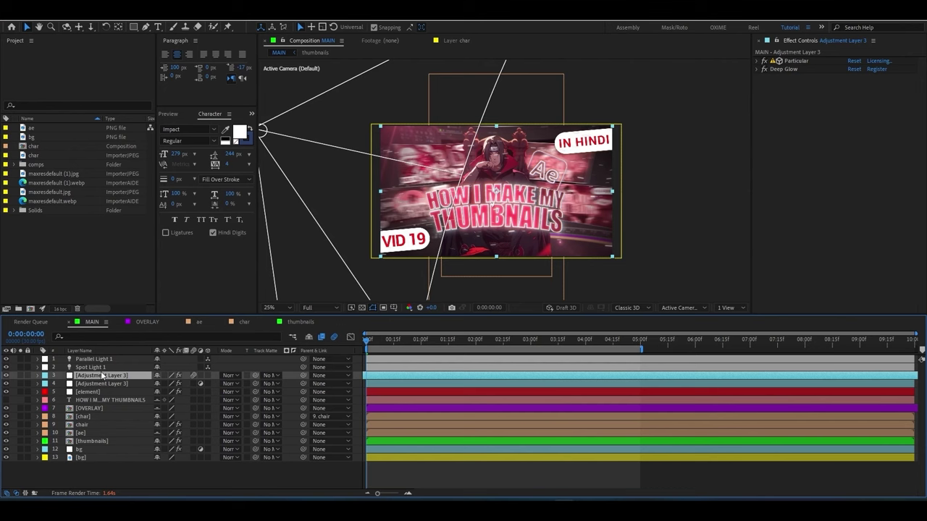
pyautogui.moveTo(102, 376); pyautogui.dragTo(98, 421)
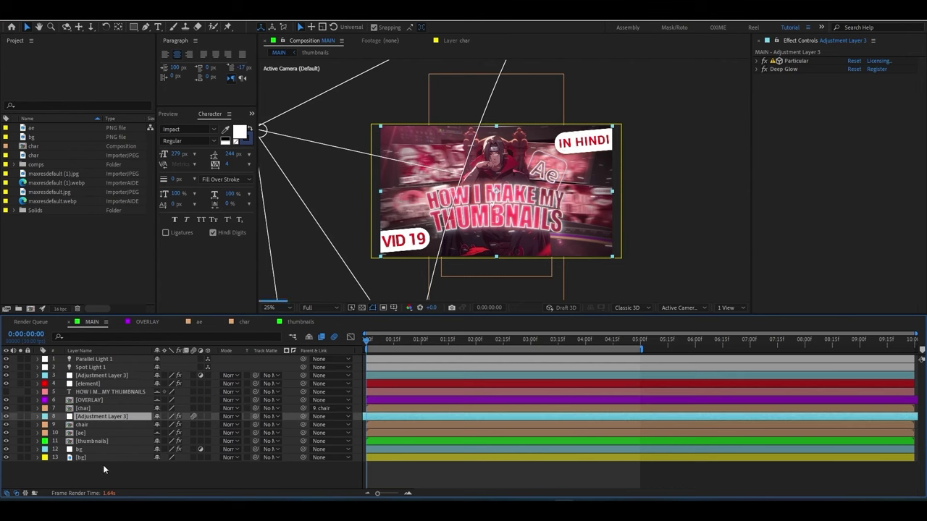
pyautogui.click(103, 469)
pyautogui.scroll(2, 513, 205)
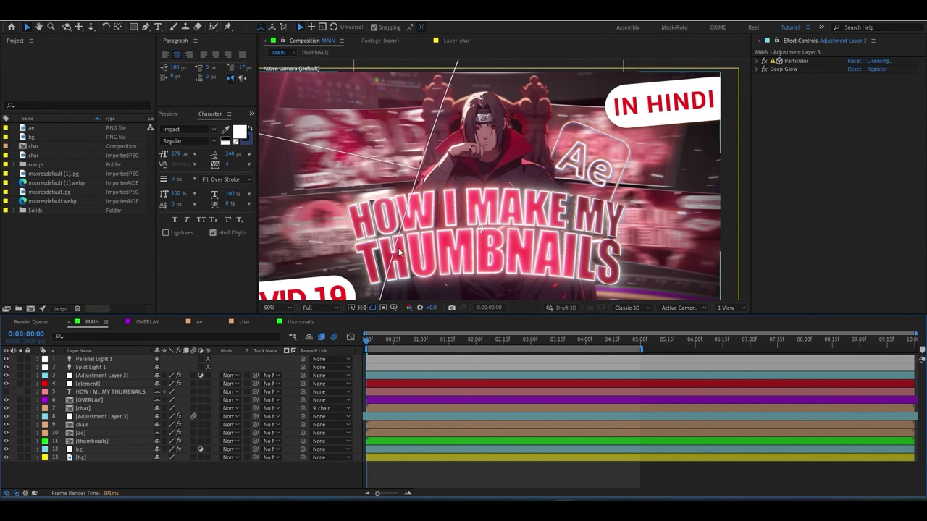
pyautogui.scroll(-2, 437, 215)
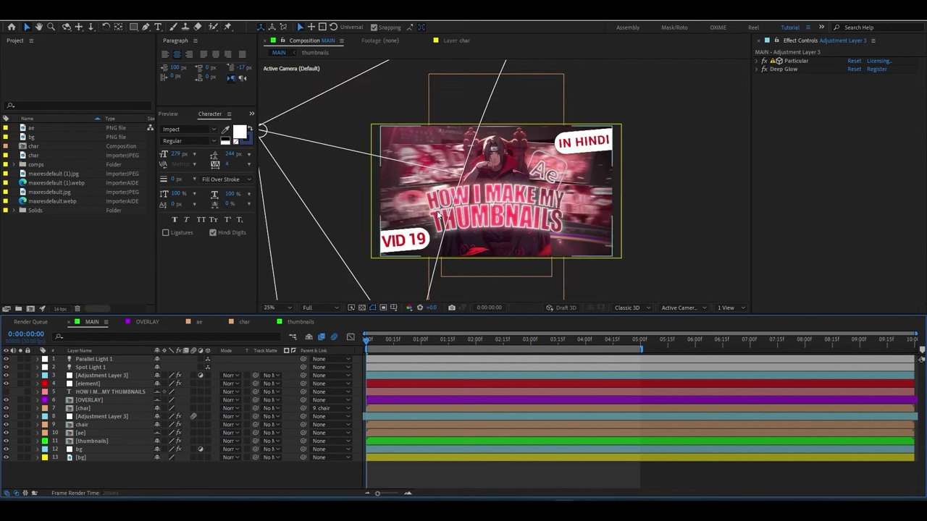
pyautogui.click(81, 426)
pyautogui.click(94, 417)
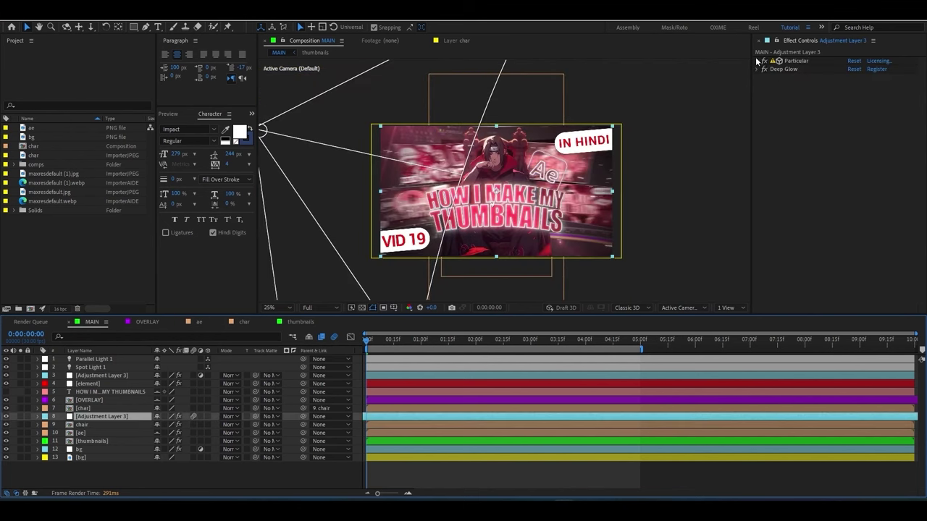
pyautogui.click(758, 61)
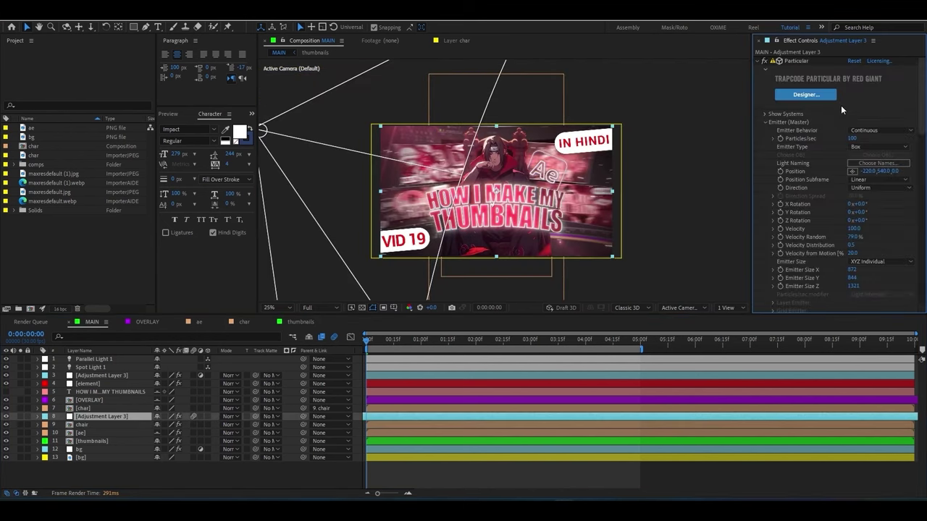
# Step: Set Particles/sec to 75 and raise Deep Glow exposure from 0.50 to 2.30
pyautogui.write('75')
pyautogui.click(755, 61)
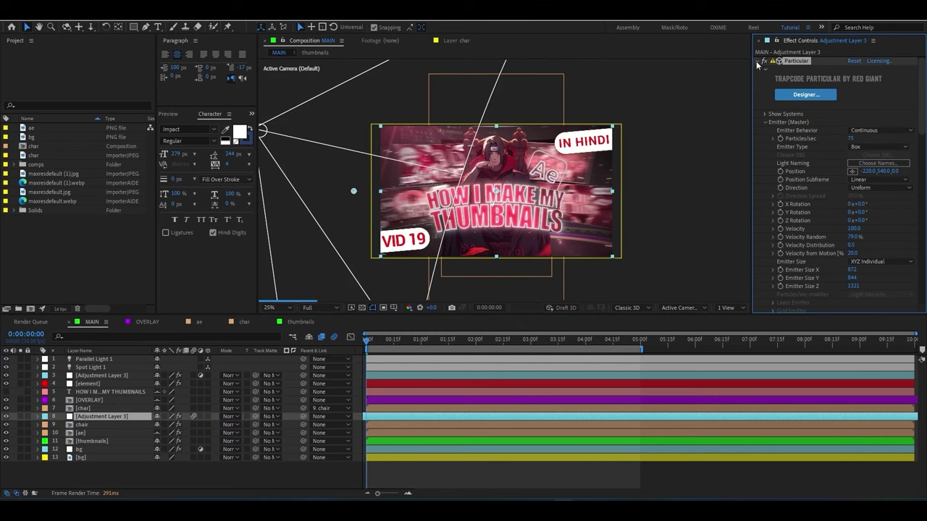
pyautogui.click(757, 61)
pyautogui.moveTo(853, 86); pyautogui.dragTo(918, 86)
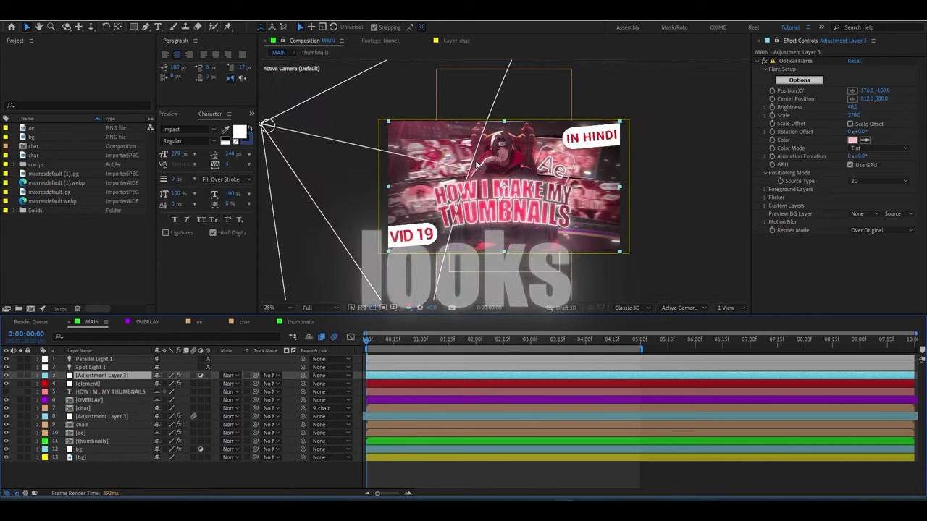
# Step: Duplicate the Optical Flares adjustment layer twice and remove Optical Flares from one copy
pyautogui.hotkey('ctrl', 'd')
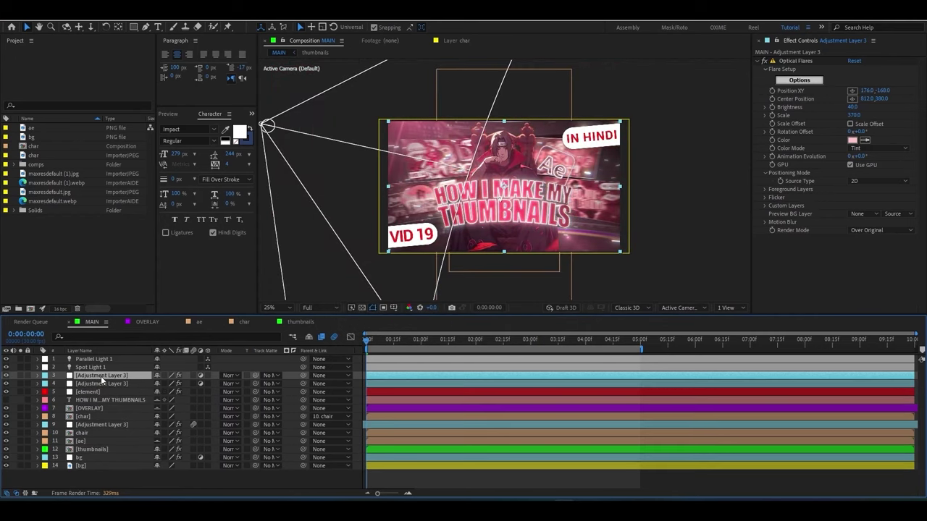
pyautogui.hotkey('ctrl', 'd')
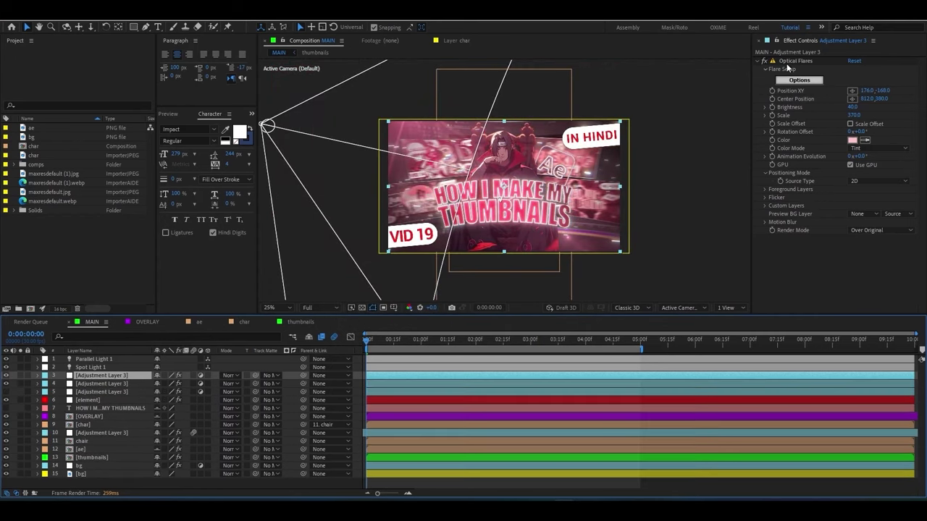
pyautogui.click(800, 61)
pyautogui.press('Delete')
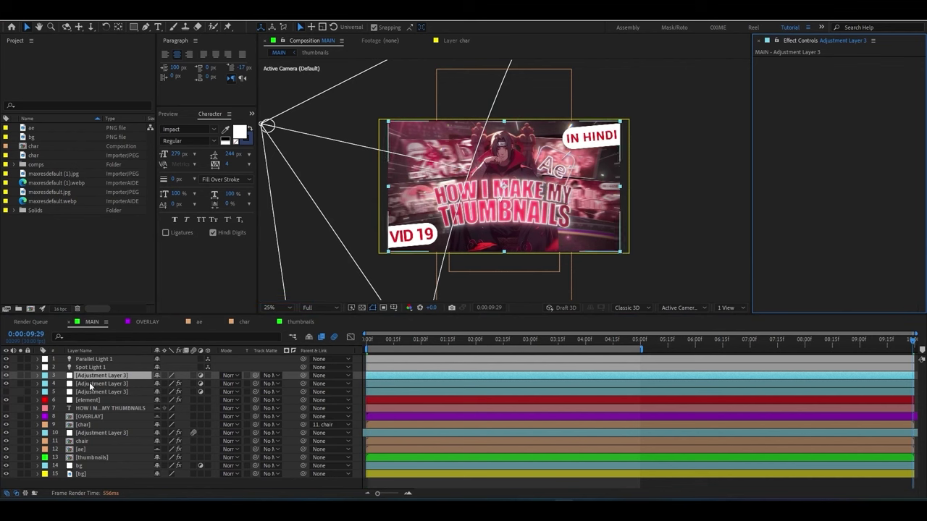
pyautogui.click(93, 382)
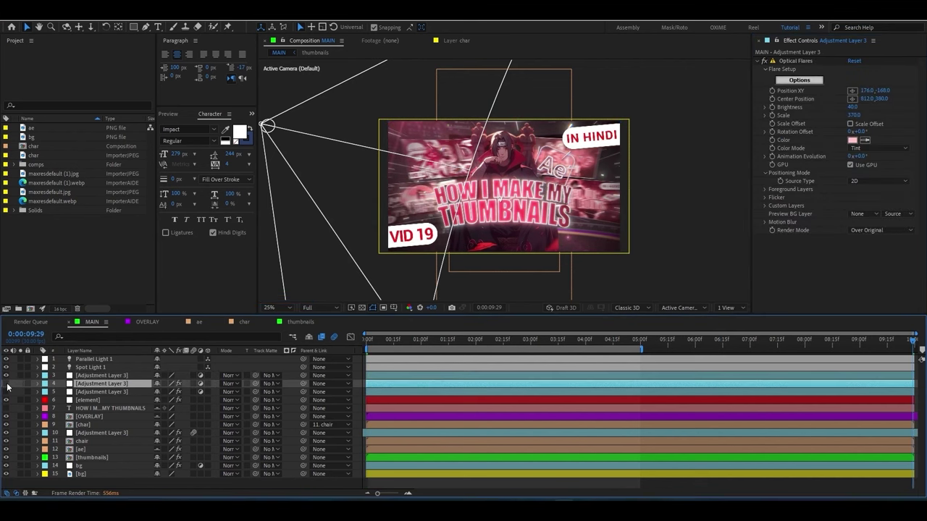
pyautogui.press('End')
pyautogui.click(87, 392)
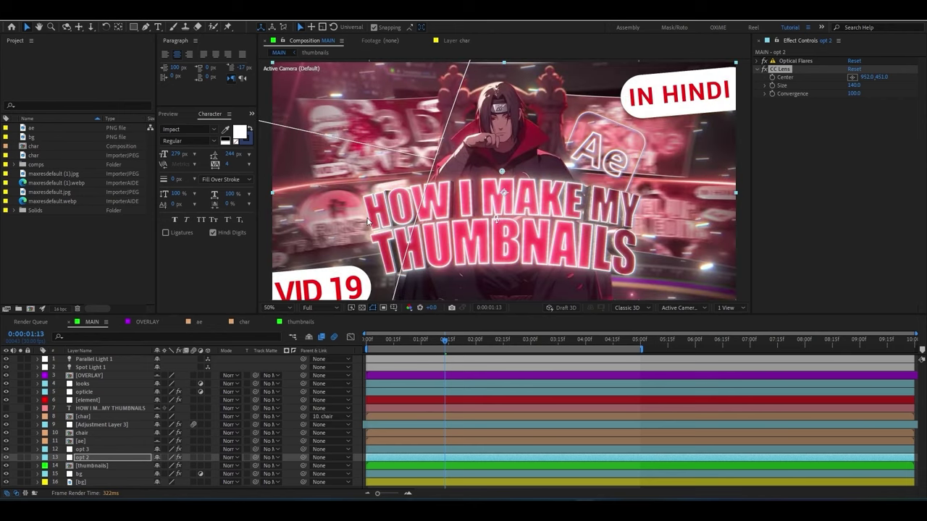
pyautogui.press(',')
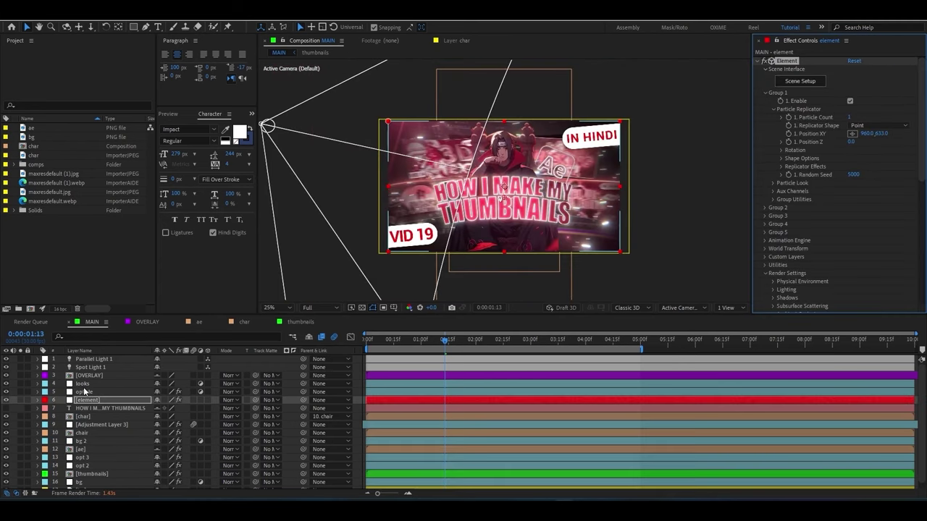
# Step: Apply the Looks effect to the looks layer and launch the Magic Bullet Looks editor
pyautogui.click(83, 384)
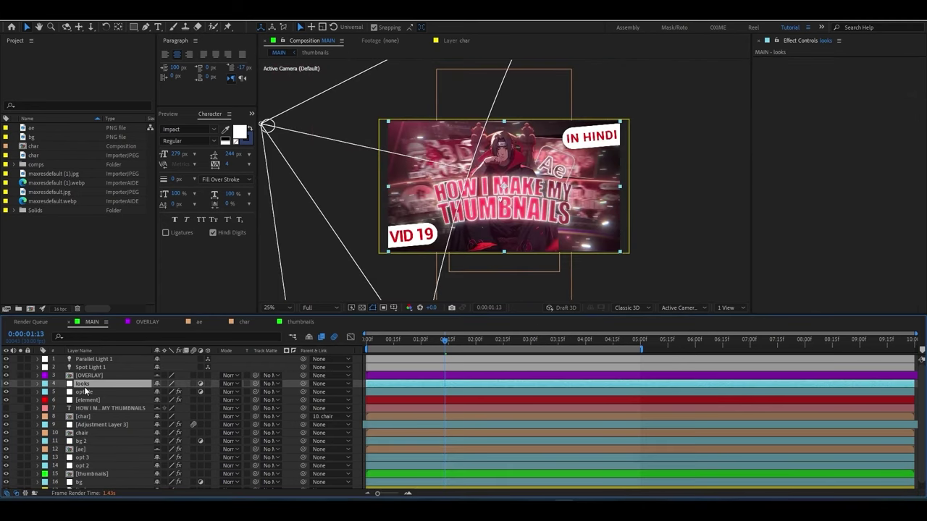
pyautogui.hotkey('ctrl', 'space')
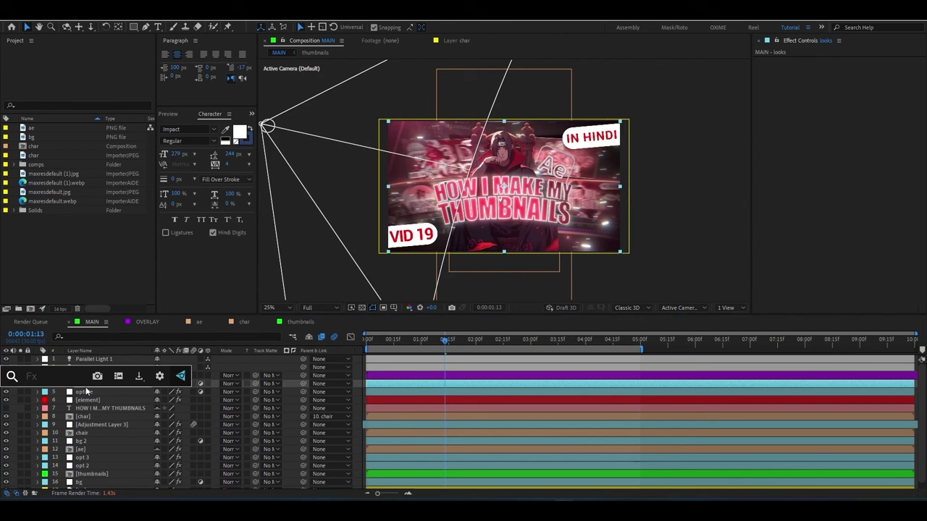
pyautogui.write('looks')
pyautogui.press('Return')
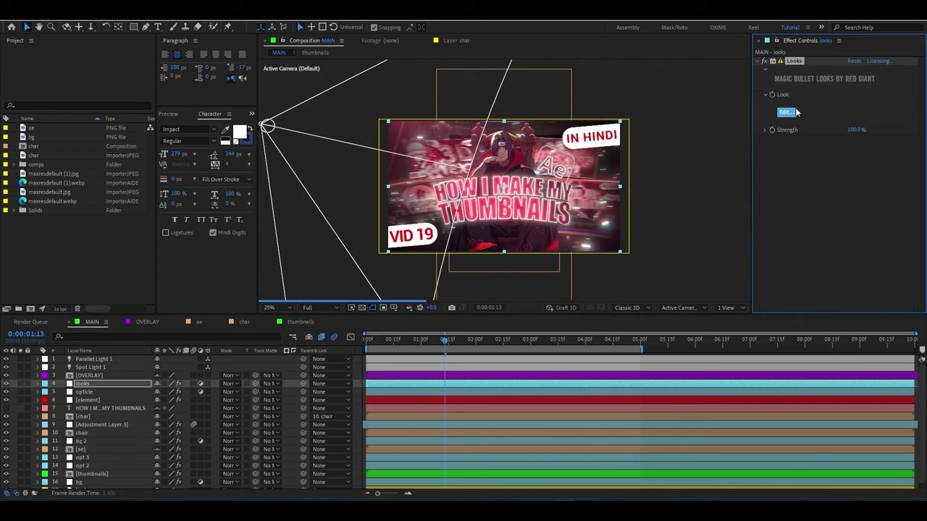
pyautogui.click(792, 114)
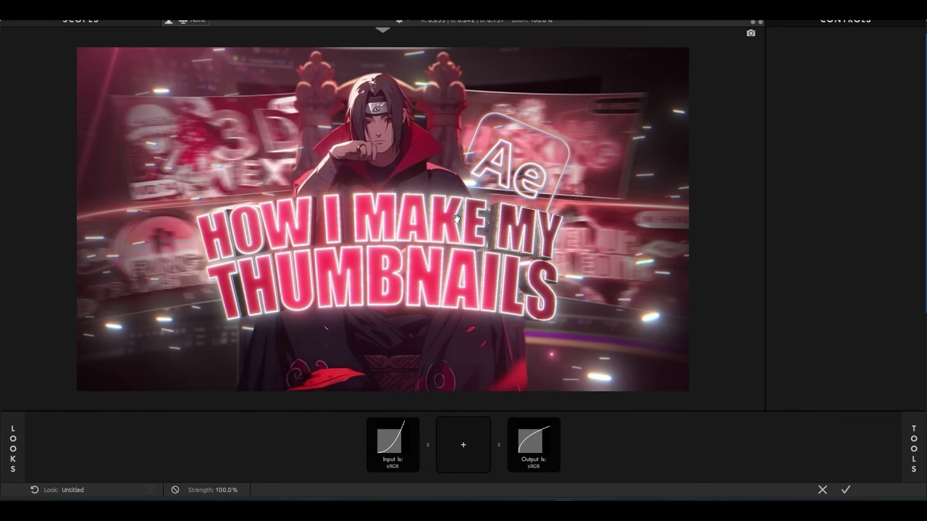
# Step: Preview the Grading Setups presets (4 Way Video, Colorista, Simple Video Grading), then hide them
pyautogui.scroll(2, 455, 218)
pyautogui.scroll(-2, 455, 217)
pyautogui.scroll(-1, 454, 206)
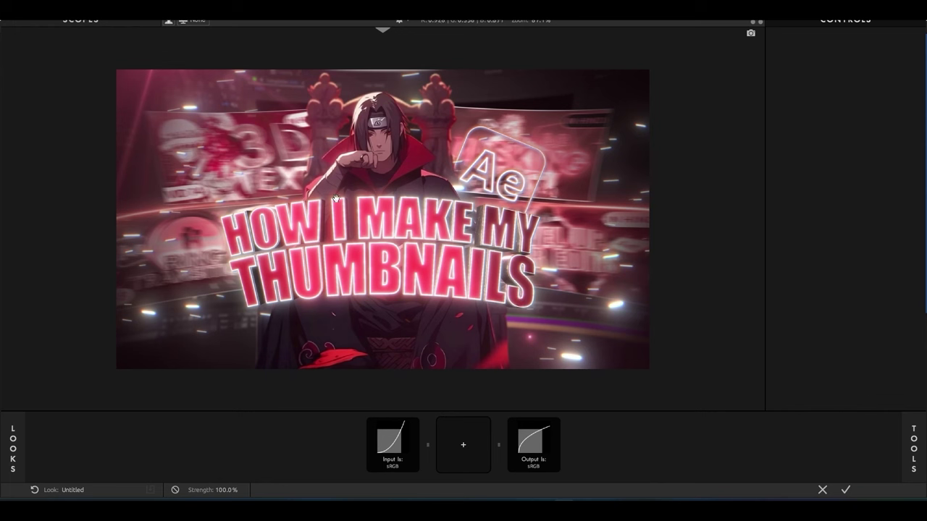
pyautogui.moveTo(6, 443)
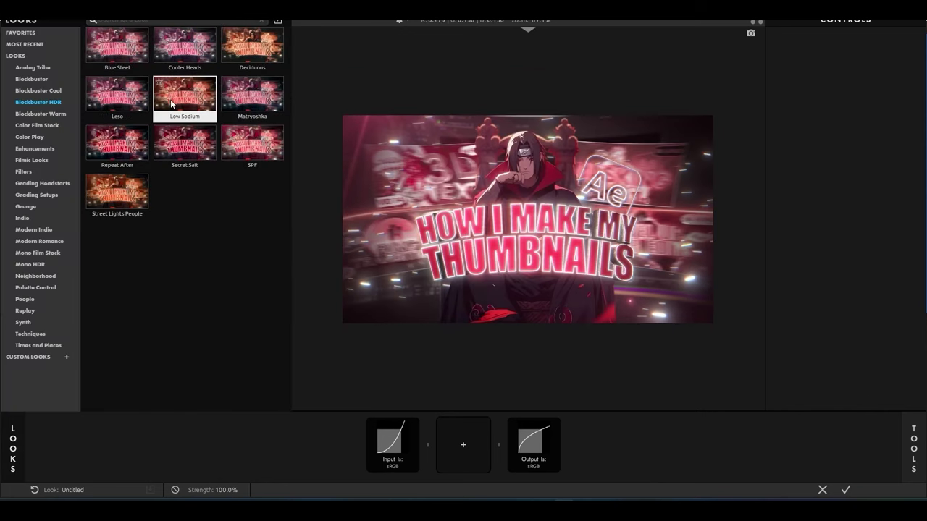
pyautogui.click(36, 195)
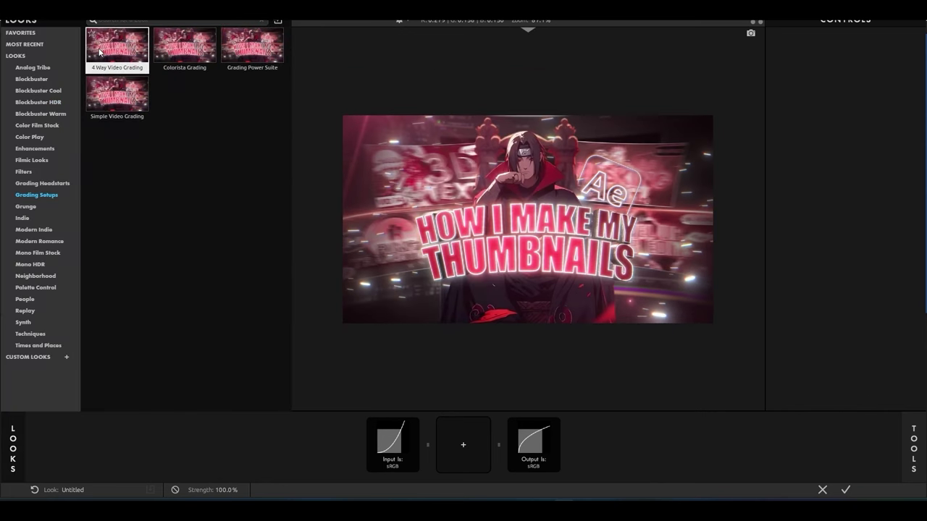
pyautogui.click(99, 53)
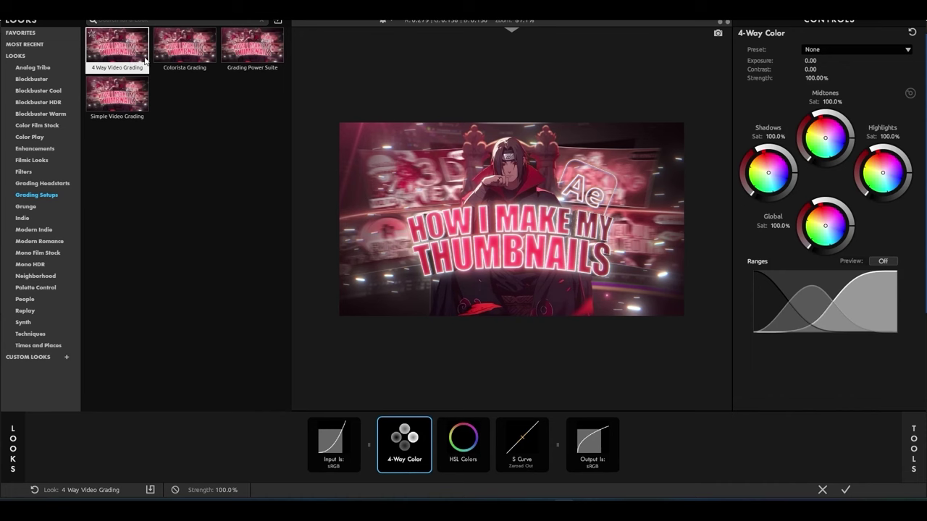
pyautogui.click(185, 50)
pyautogui.click(116, 95)
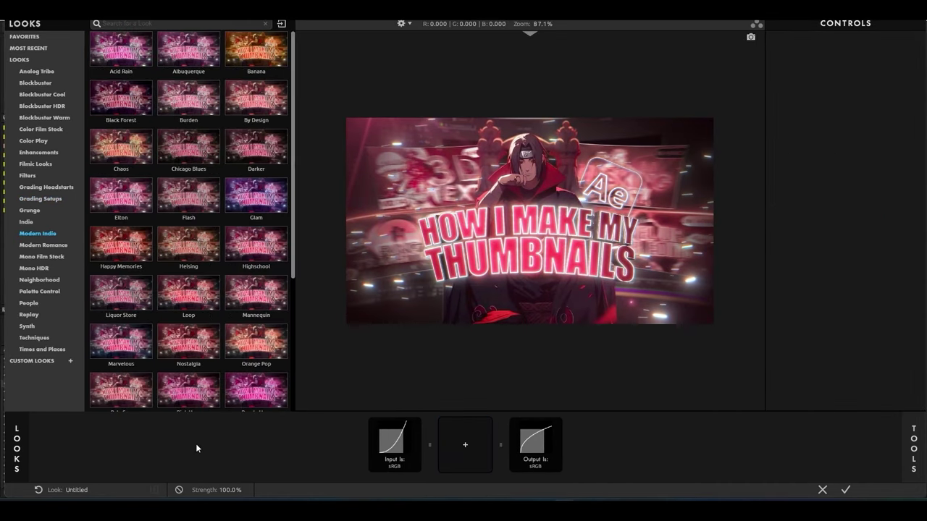
pyautogui.click(17, 449)
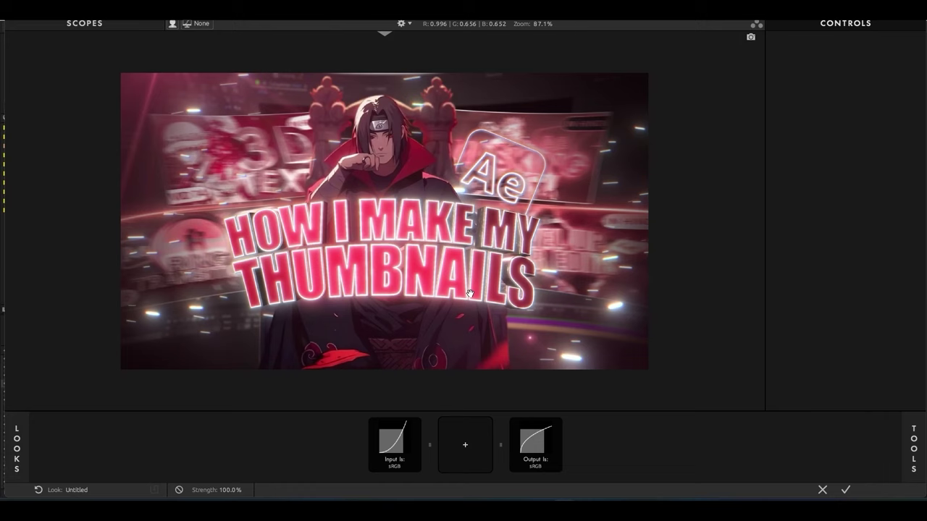
# Step: Add an S Curve to the grading chain and lower its midpoint to brighten the image
pyautogui.click(912, 448)
pyautogui.scroll(-5, 778, 232)
pyautogui.doubleClick(721, 300)
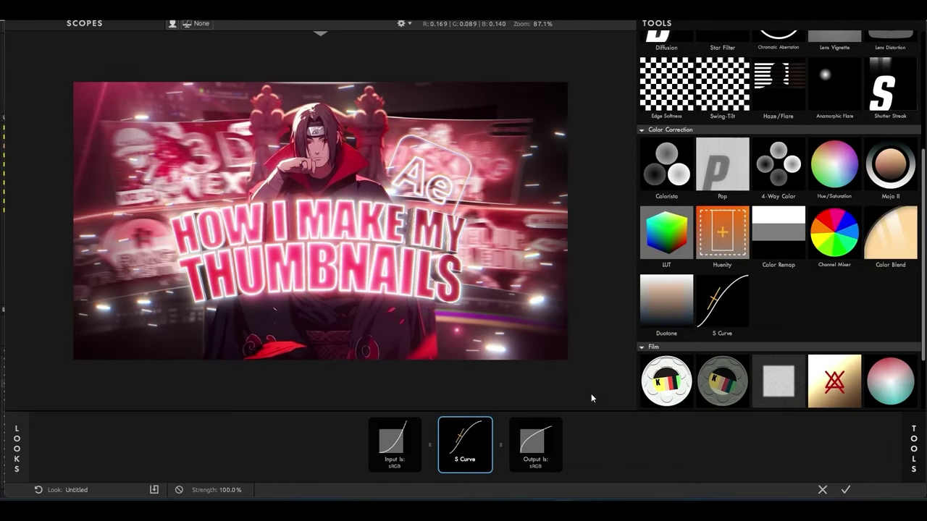
pyautogui.moveTo(475, 442); pyautogui.dragTo(518, 449)
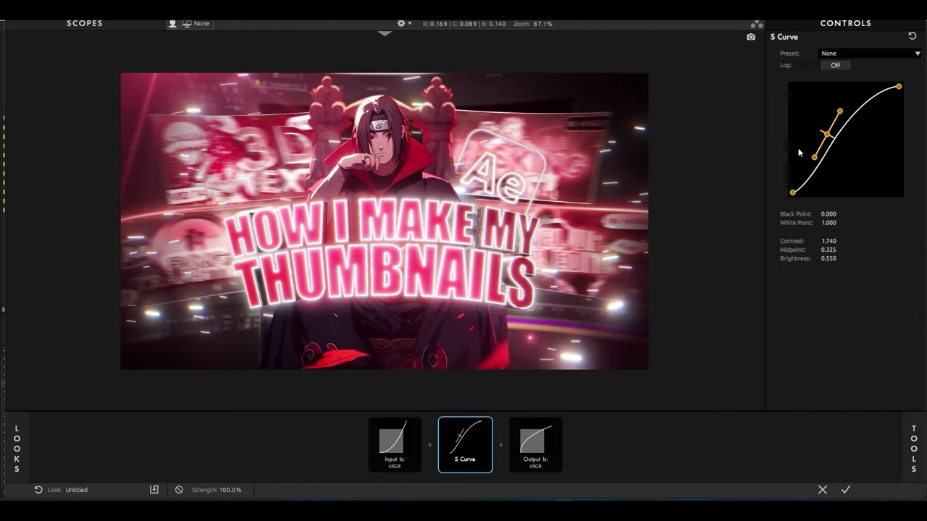
pyautogui.moveTo(843, 175)
pyautogui.mouseDown()
pyautogui.moveTo(831, 157)
pyautogui.moveTo(827, 166)
pyautogui.mouseUp()
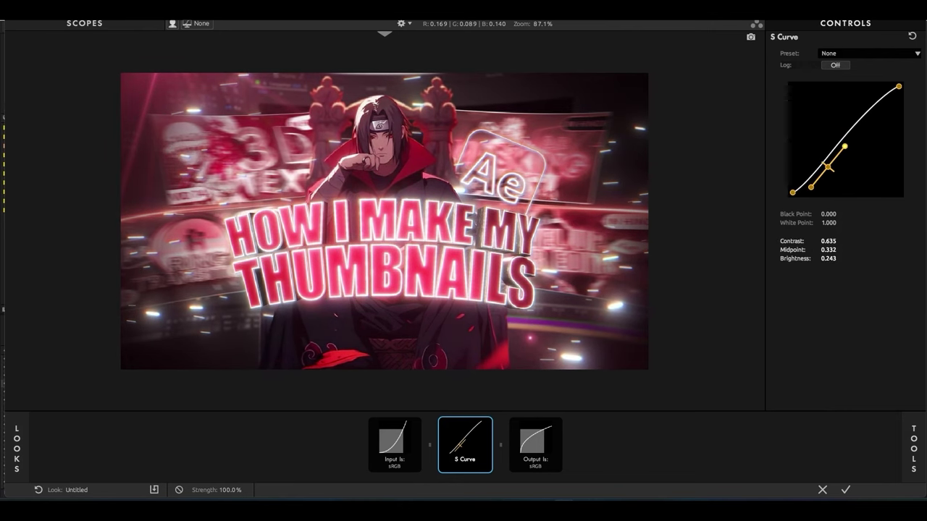
# Step: Add Colorista after the S Curve, add a tone-curve point and lift shadows toward pink
pyautogui.click(903, 446)
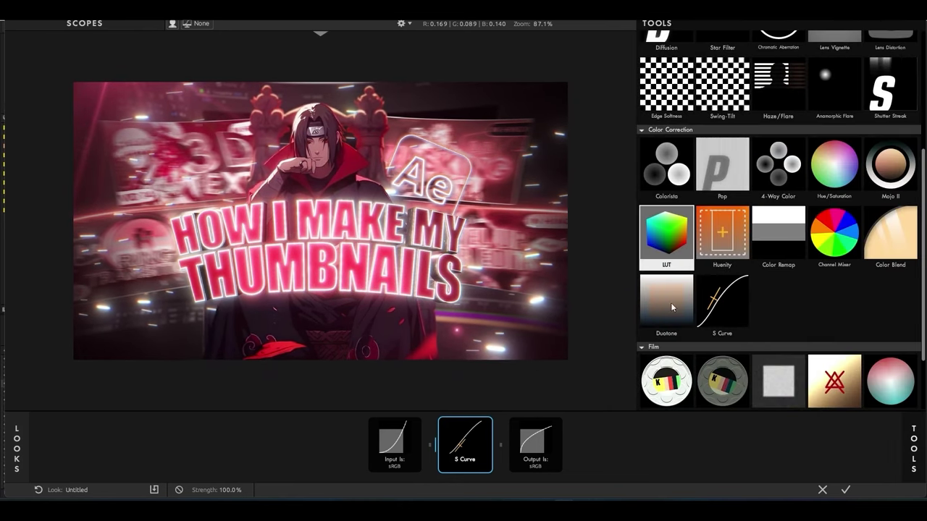
pyautogui.moveTo(666, 165); pyautogui.dragTo(492, 464)
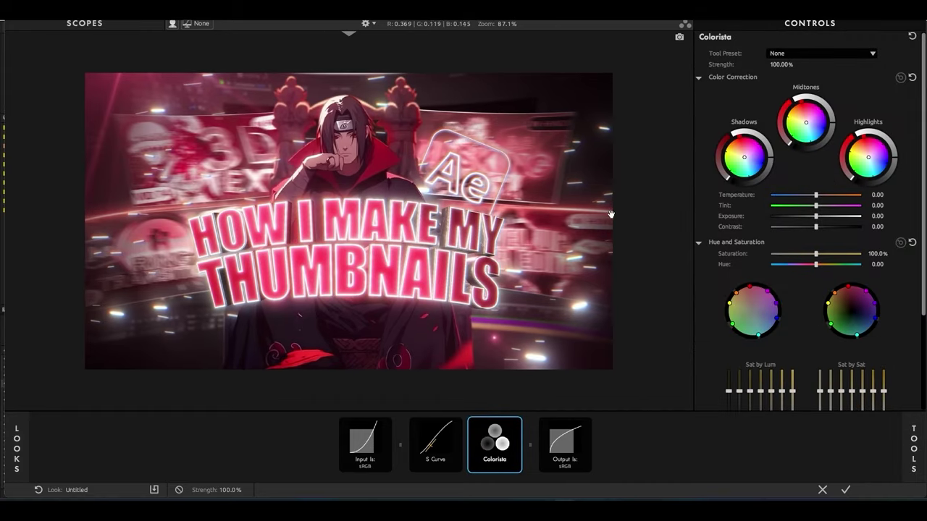
pyautogui.scroll(-5, 481, 288)
pyautogui.scroll(5, 482, 293)
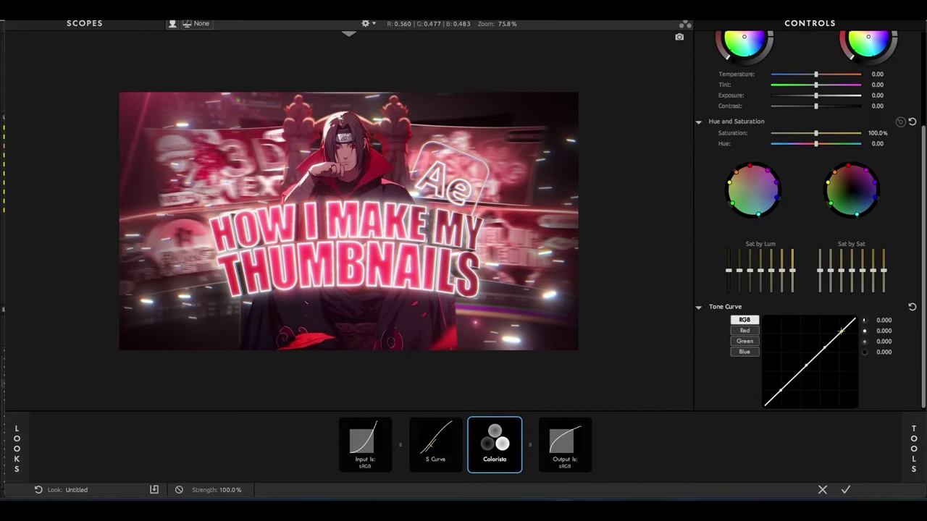
pyautogui.moveTo(780, 392); pyautogui.dragTo(781, 395)
pyautogui.click(797, 378)
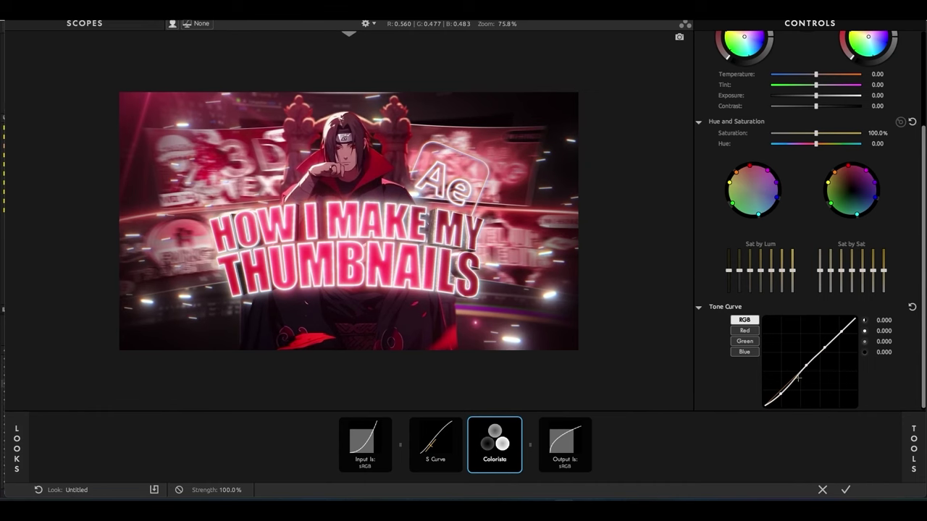
pyautogui.scroll(2, 619, 195)
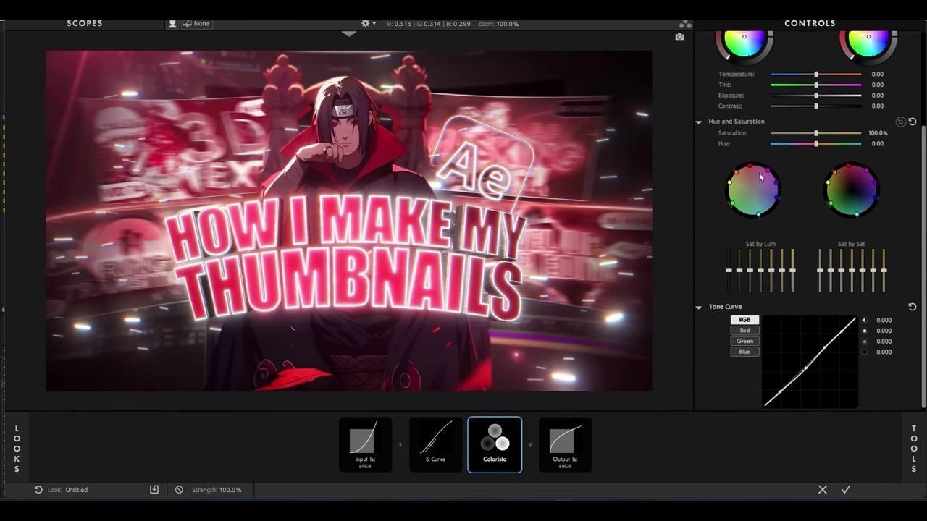
pyautogui.scroll(2, 807, 218)
pyautogui.moveTo(741, 111)
pyautogui.mouseDown()
pyautogui.moveTo(753, 126)
pyautogui.moveTo(742, 116)
pyautogui.moveTo(724, 138)
pyautogui.mouseUp()
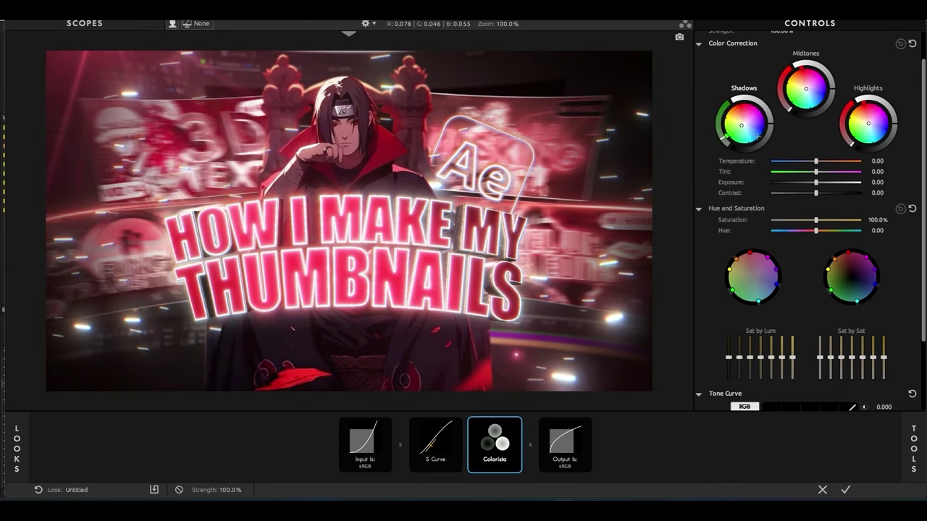
pyautogui.scroll(-2, 777, 129)
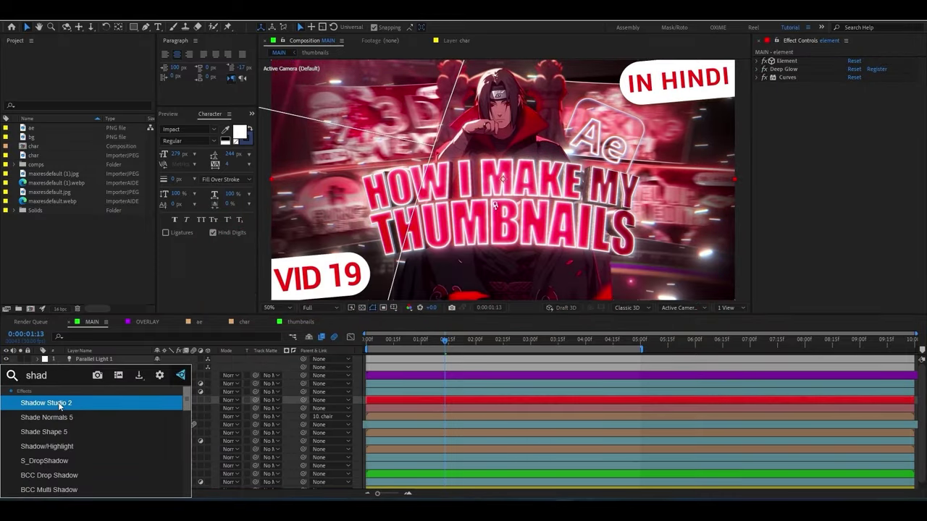
# Step: Apply Shadow Studio 2 to element with Distance 100, Softness 100 and 10% end opacity
pyautogui.click(67, 402)
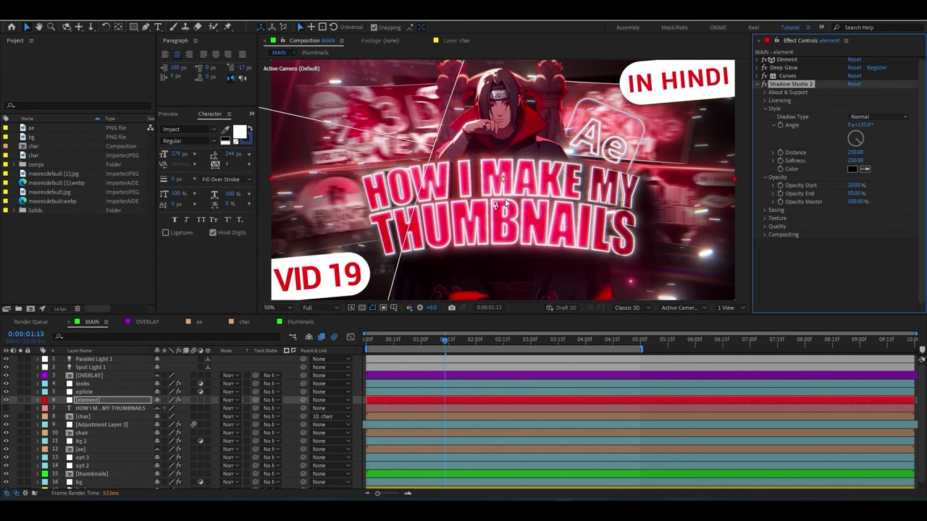
pyautogui.click(855, 152)
pyautogui.write('100')
pyautogui.press('Tab')
pyautogui.write('100')
pyautogui.press('Return')
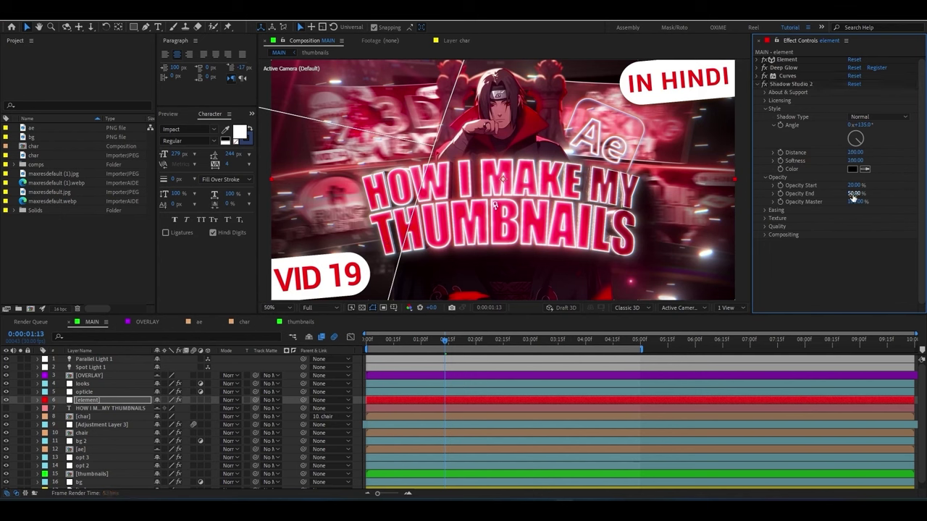
pyautogui.click(855, 193)
pyautogui.write('10')
pyautogui.press('Return')
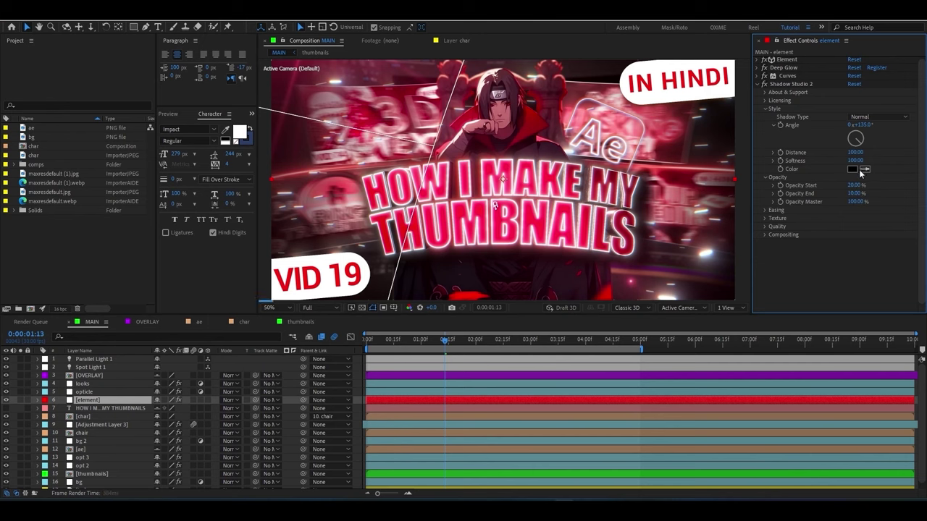
# Step: Rotate the shadow angle to about 139° and make its colour a very dark red
pyautogui.click(856, 150)
pyautogui.moveTo(855, 152); pyautogui.dragTo(864, 149)
pyautogui.click(852, 169)
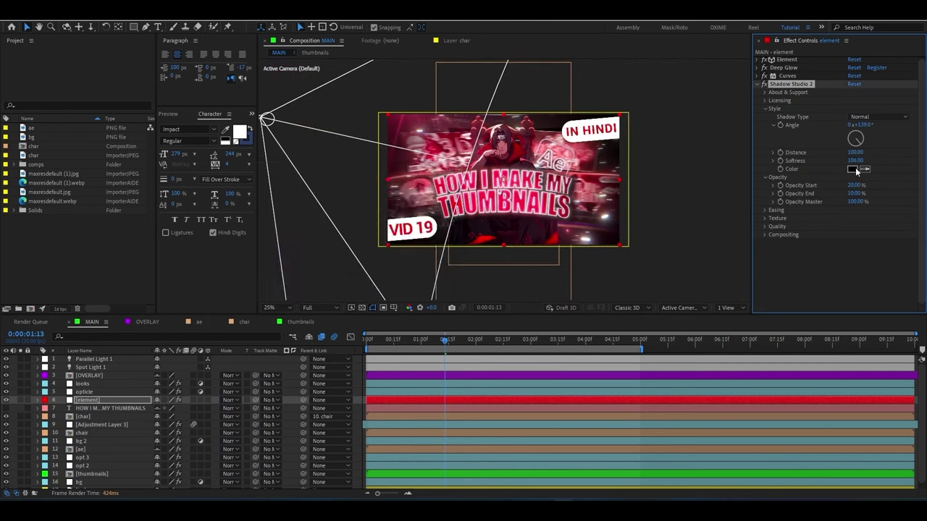
pyautogui.moveTo(282, 292); pyautogui.dragTo(330, 291)
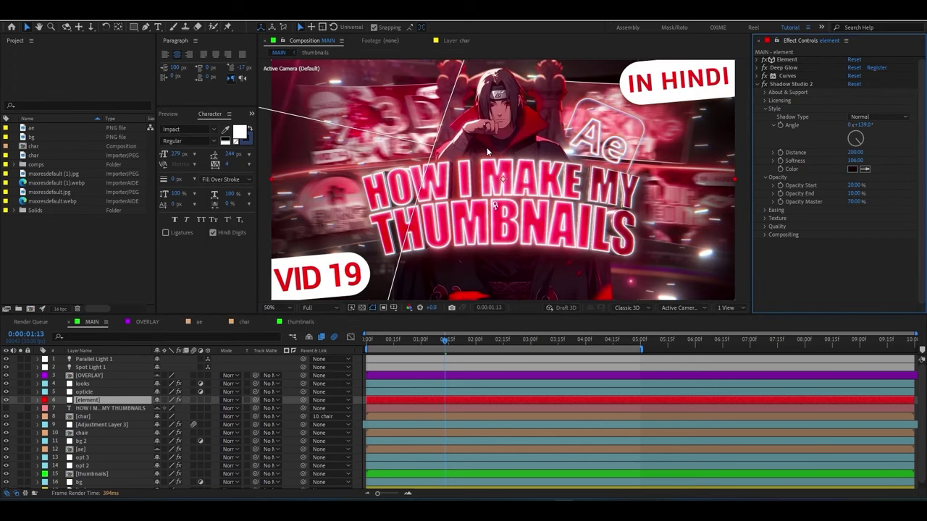
# Step: Apply Deep Glow to the char layer and raise its Threshold to 99%
pyautogui.click(84, 432)
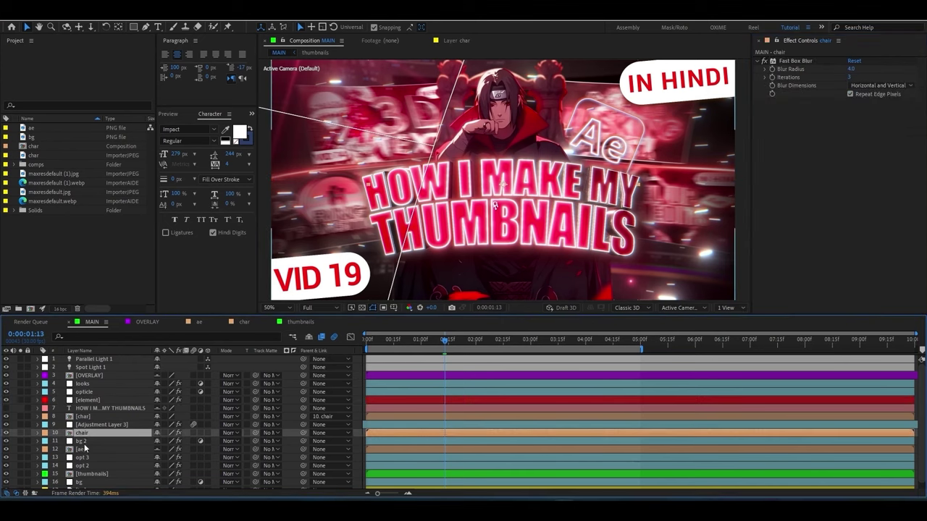
pyautogui.click(88, 419)
pyautogui.hotkey('ctrl', 'space')
pyautogui.write('dee')
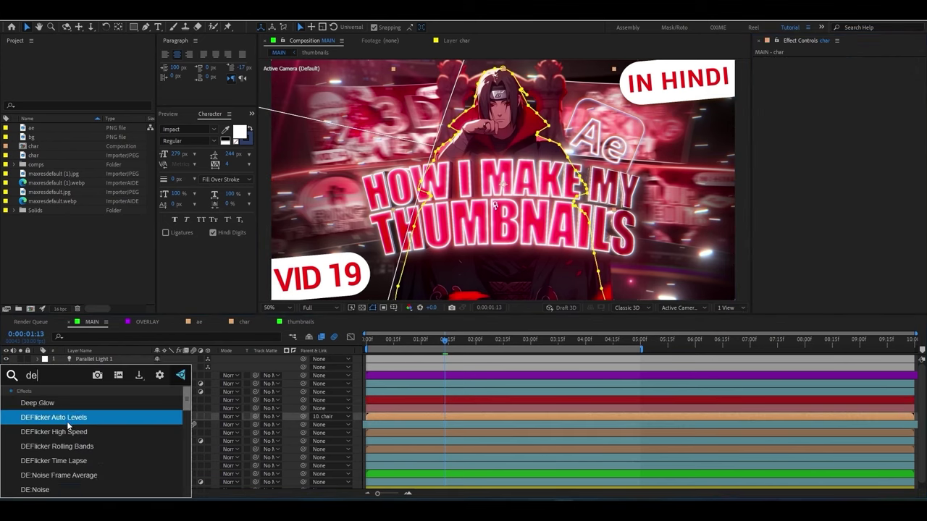
pyautogui.click(50, 407)
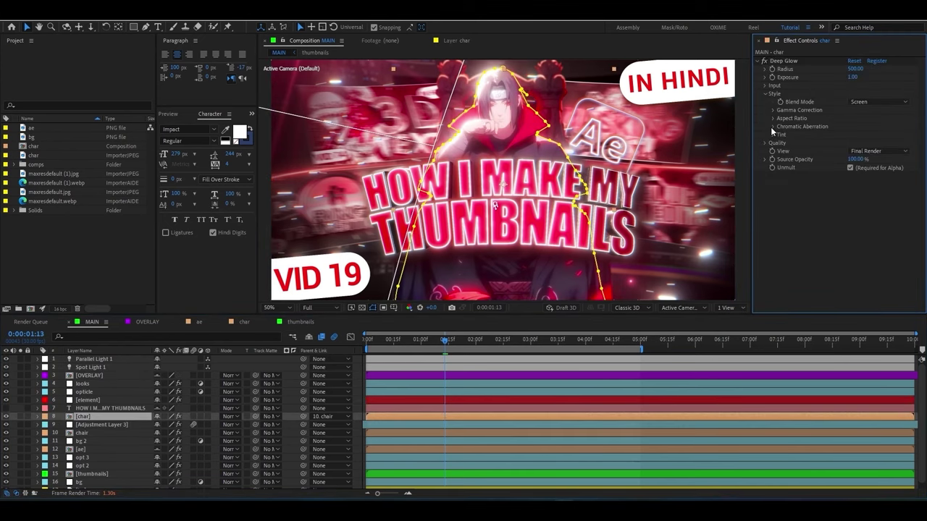
pyautogui.click(764, 86)
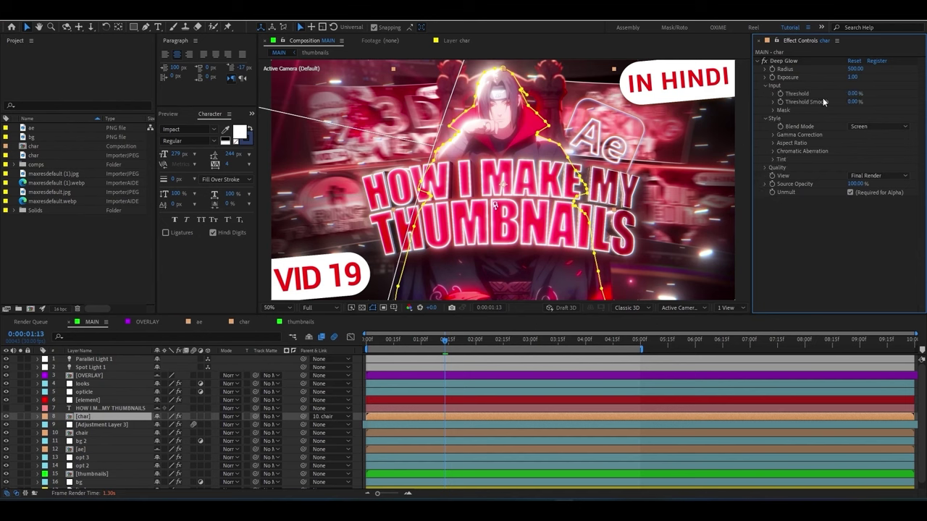
pyautogui.moveTo(851, 93); pyautogui.dragTo(895, 92)
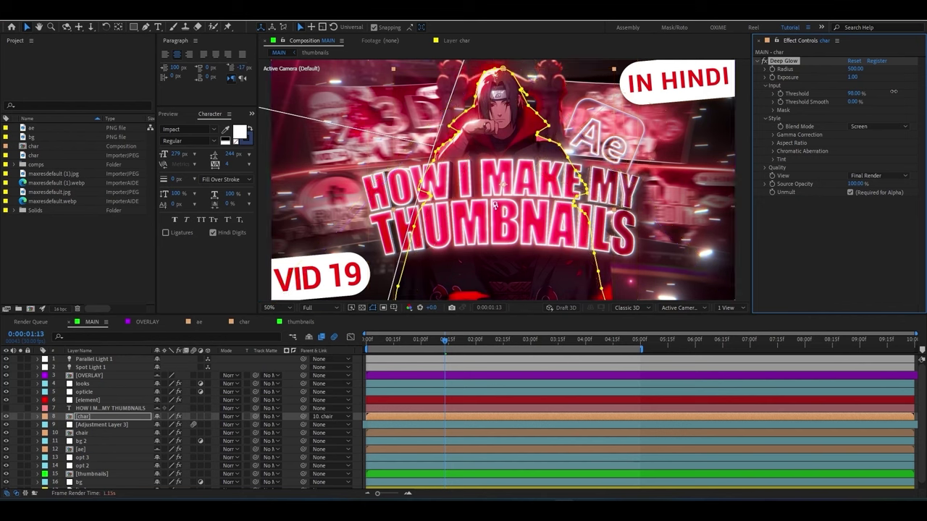
# Step: Set Deep Glow's Threshold Smooth to 20% and Exposure to 0.50
pyautogui.click(854, 101)
pyautogui.write('20')
pyautogui.press('Return')
pyautogui.click(854, 77)
pyautogui.write('0')
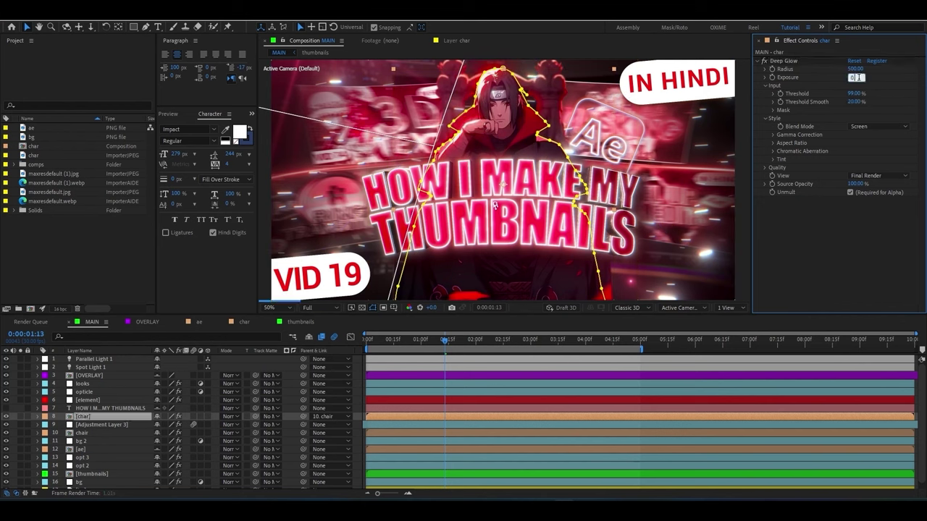
pyautogui.write('.5')
pyautogui.press('Return')
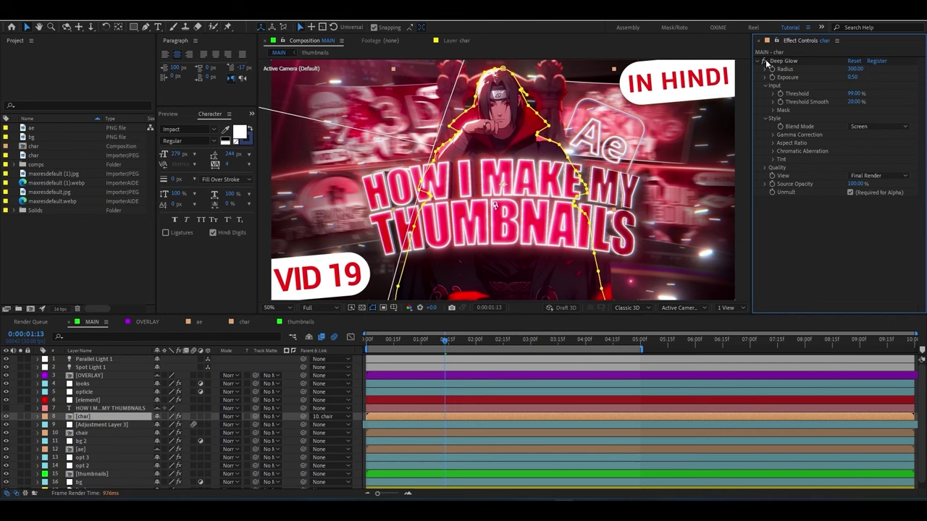
pyautogui.click(674, 172)
pyautogui.press(',')
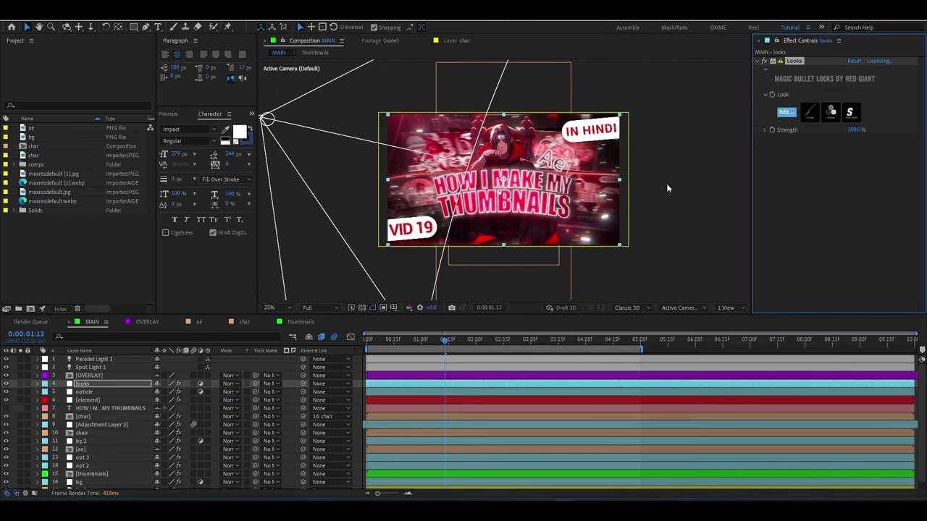
# Step: Capture a screenshot of the MAIN composition using FX Console's camera button
pyautogui.press('.')
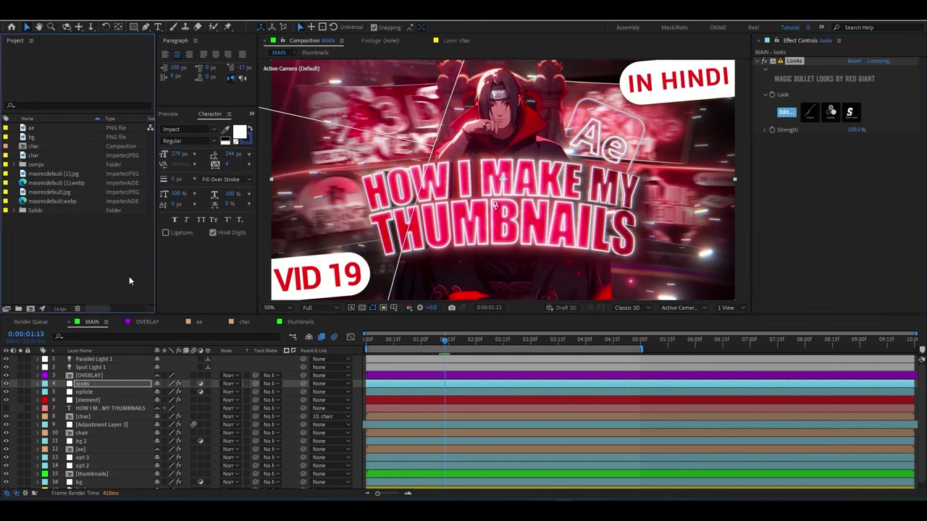
pyautogui.hotkey('ctrl', 'space')
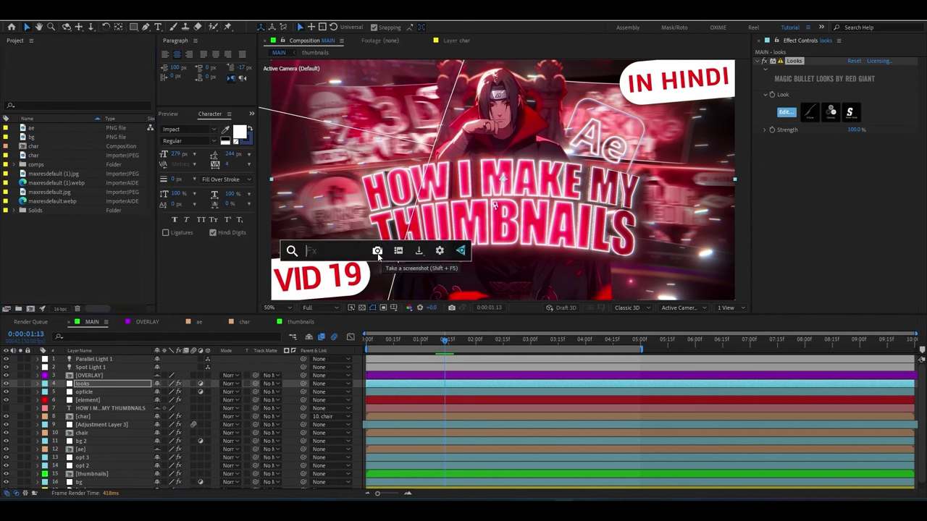
pyautogui.click(378, 254)
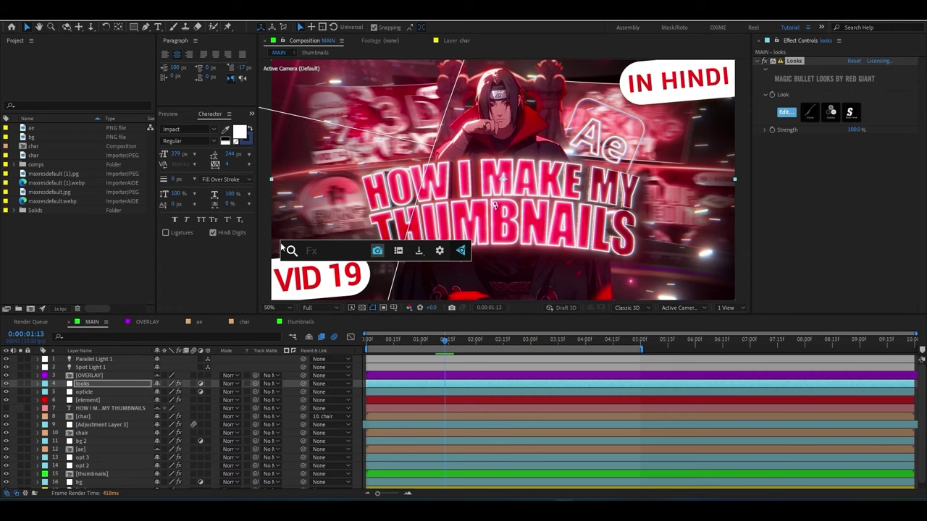